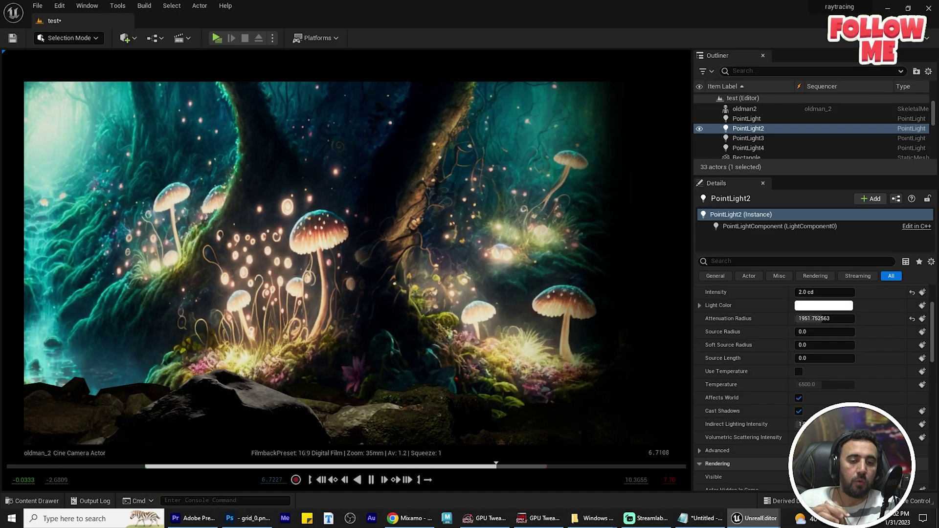
Open the material instance of the forest backdrop Rectangle2 and set its offest parameter to about 65.5.
{"action": "left_click", "coordinate": [530, 150]}
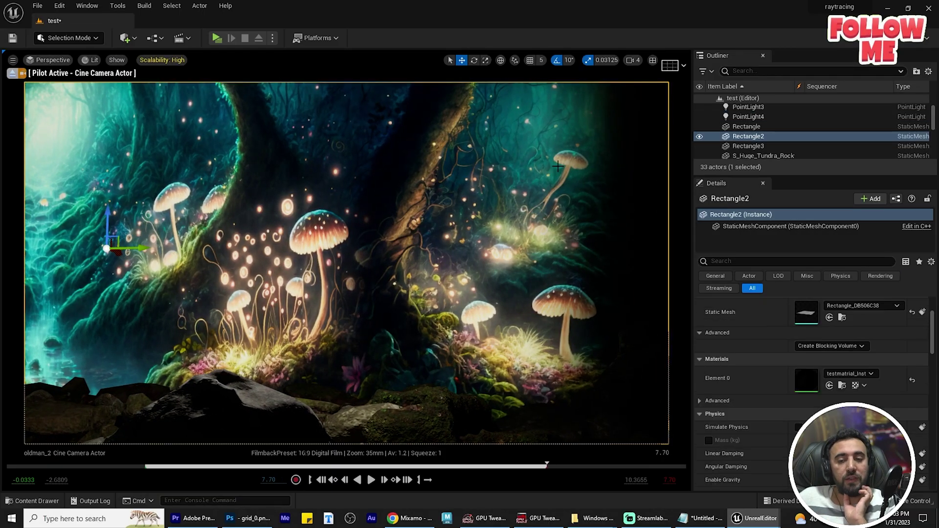
{"action": "double_click", "coordinate": [807, 385]}
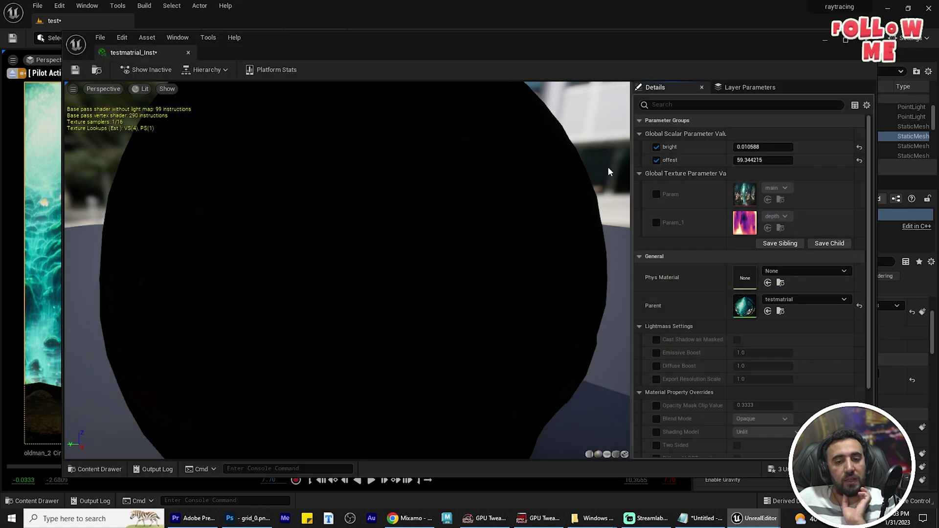
{"action": "left_click_drag", "start_coordinate": [725, 46], "coordinate": [224, 248]}
{"action": "mouse_move", "coordinate": [255, 363]}
{"action": "left_mouse_down"}
{"action": "mouse_move", "coordinate": [292, 363]}
{"action": "mouse_move", "coordinate": [269, 363]}
{"action": "left_mouse_up"}
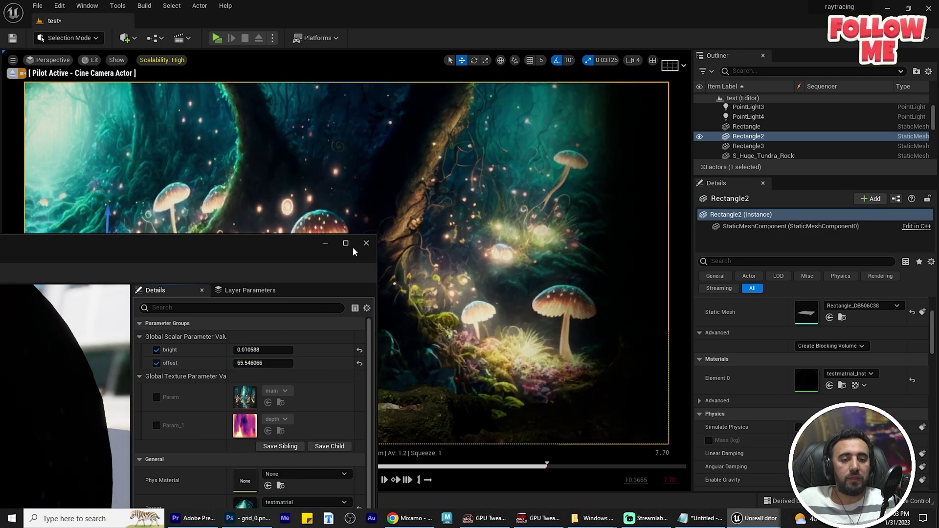
{"action": "left_click", "coordinate": [366, 243]}
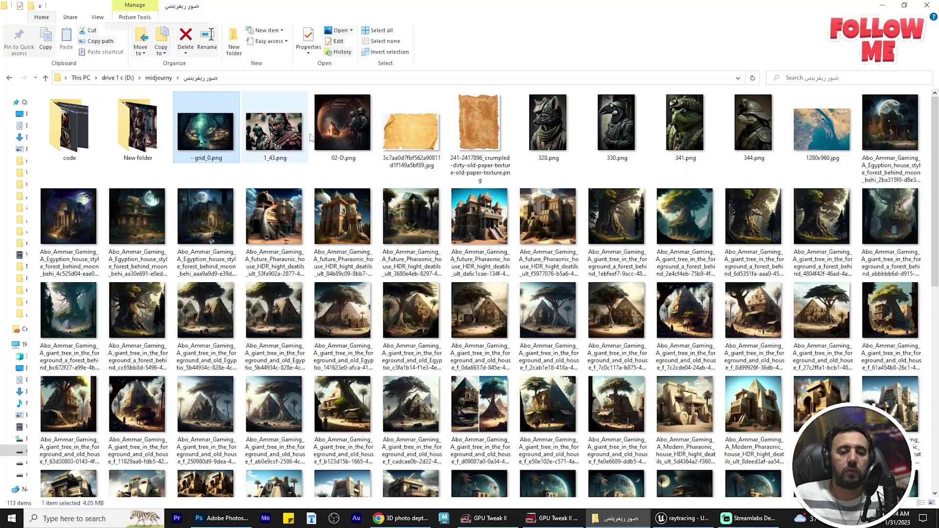
Browse the Midjourney reference image folder and preview the modern village concept images.
{"action": "scroll", "coordinate": [597, 306], "scroll_direction": "down", "scroll_amount": 10}
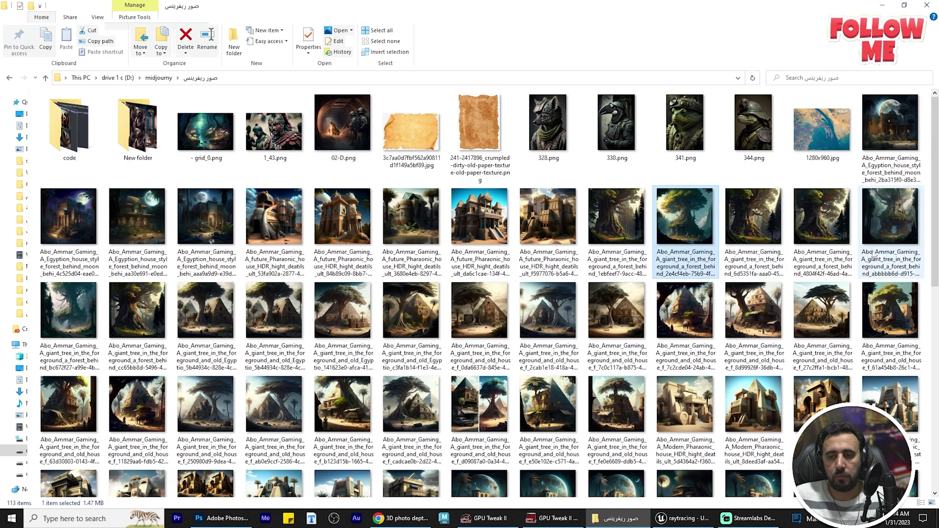
{"action": "scroll", "coordinate": [850, 298], "scroll_direction": "down", "scroll_amount": 7}
{"action": "double_click", "coordinate": [631, 341]}
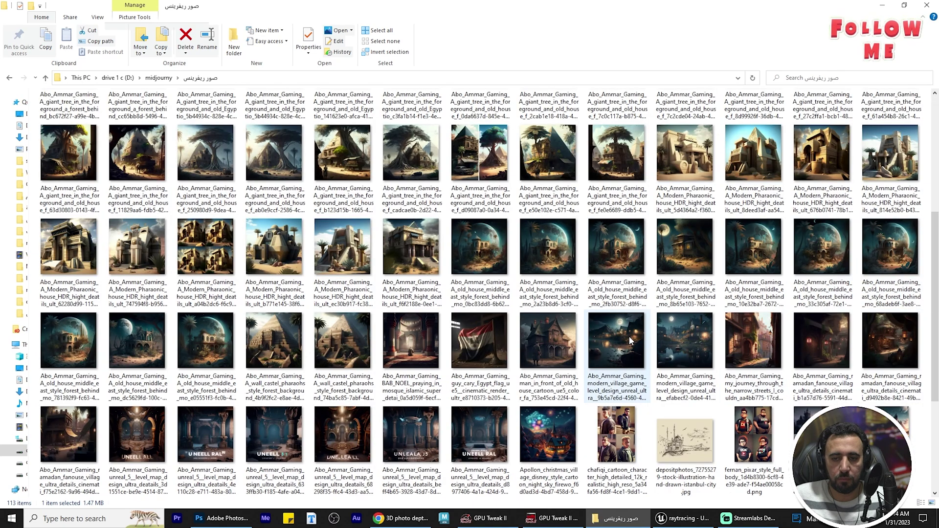
{"action": "key", "text": "alt+F4"}
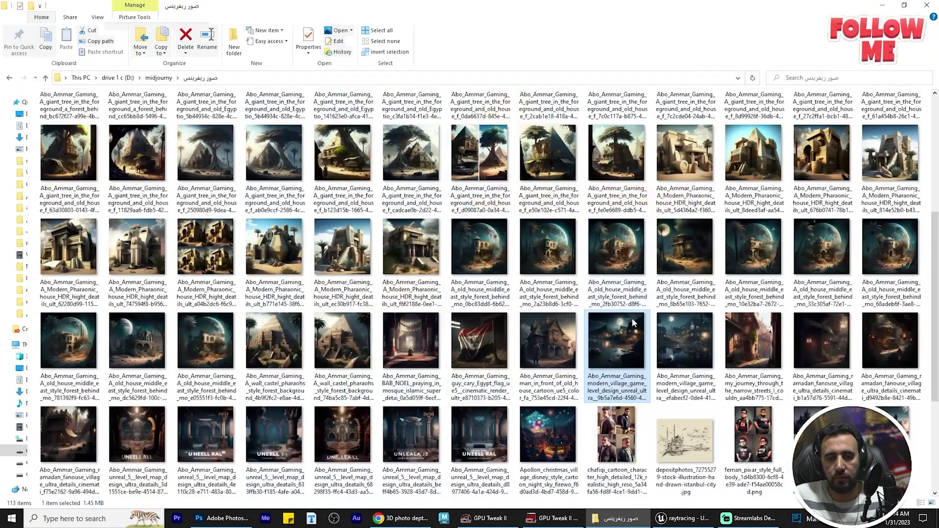
{"action": "double_click", "coordinate": [660, 347]}
{"action": "key", "text": "Escape"}
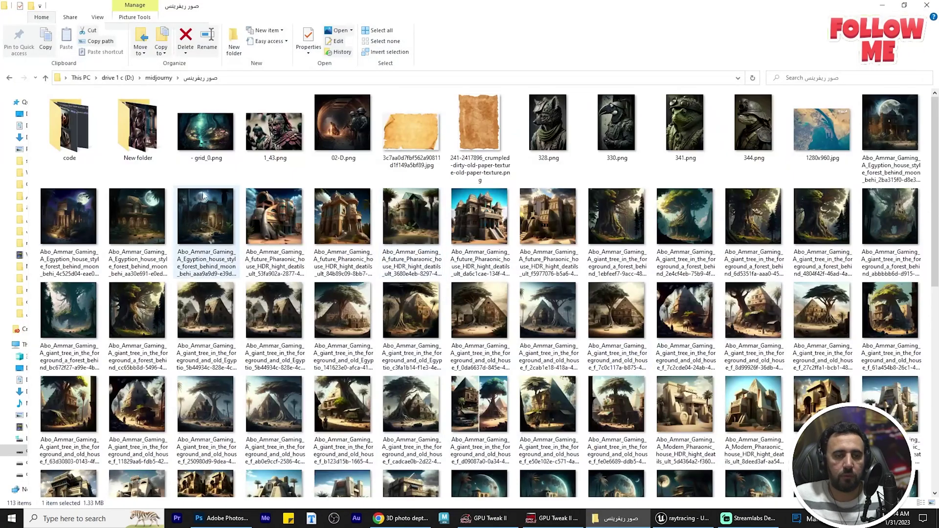
Preview the mushroom forest image "- grid_0.png" and open it in Photoshop.
{"action": "double_click", "coordinate": [206, 132]}
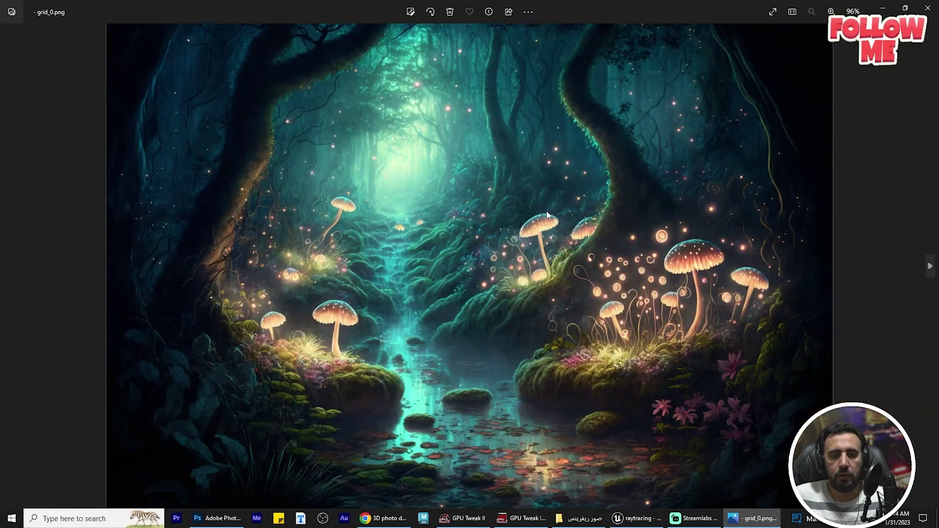
{"action": "key", "text": "Escape"}
{"action": "key", "text": "alt+Tab"}
{"action": "left_click_drag", "start_coordinate": [404, 160], "coordinate": [473, 92]}
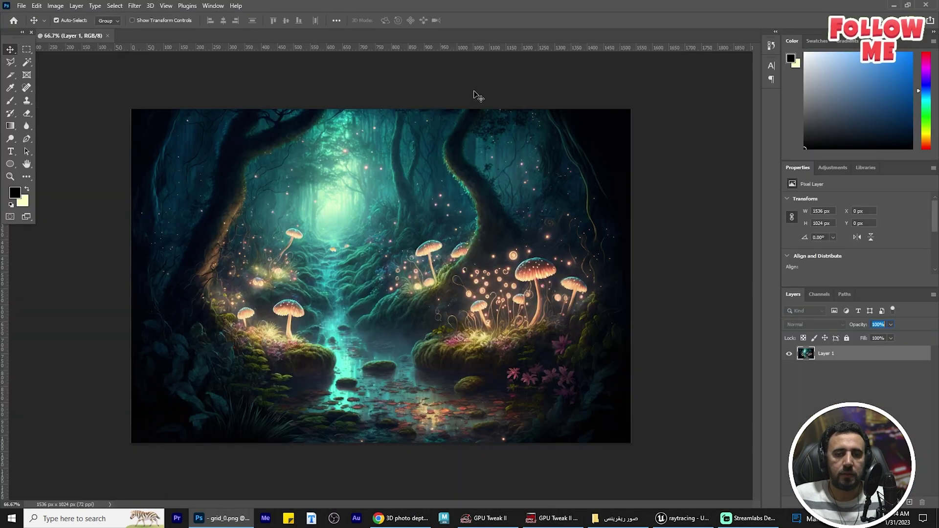
Widen the canvas to 2500 pixels, keeping the image centred and the height at 1024 pixels.
{"action": "left_click", "coordinate": [62, 7]}
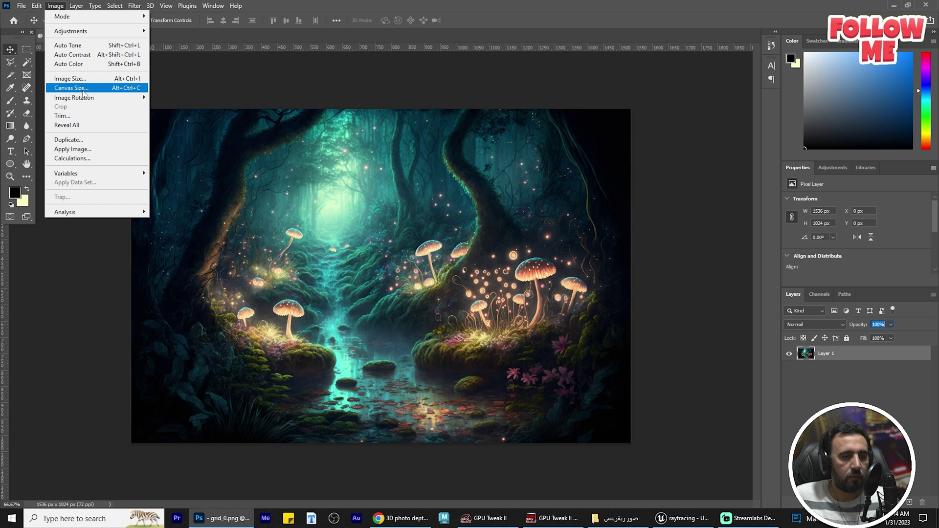
{"action": "left_click", "coordinate": [83, 90]}
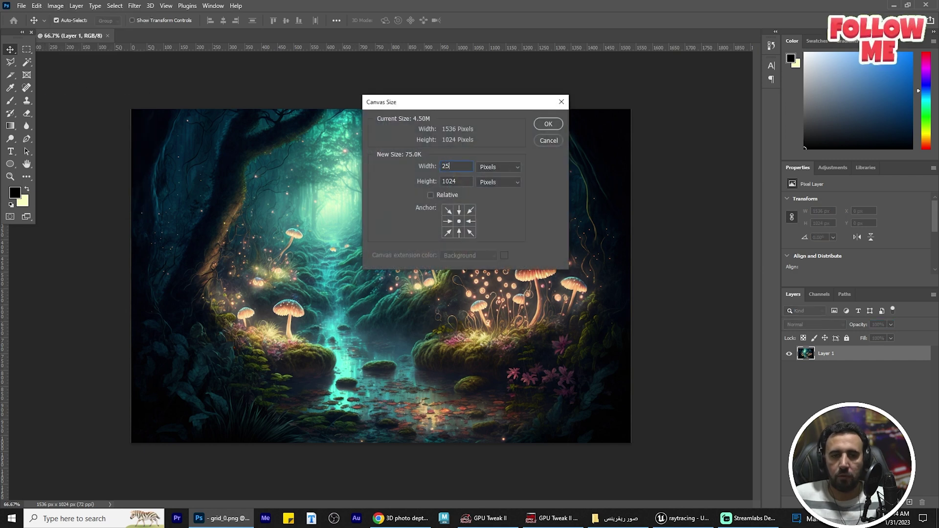
{"action": "key", "text": "Return"}
{"action": "key", "text": "ctrl+minus"}
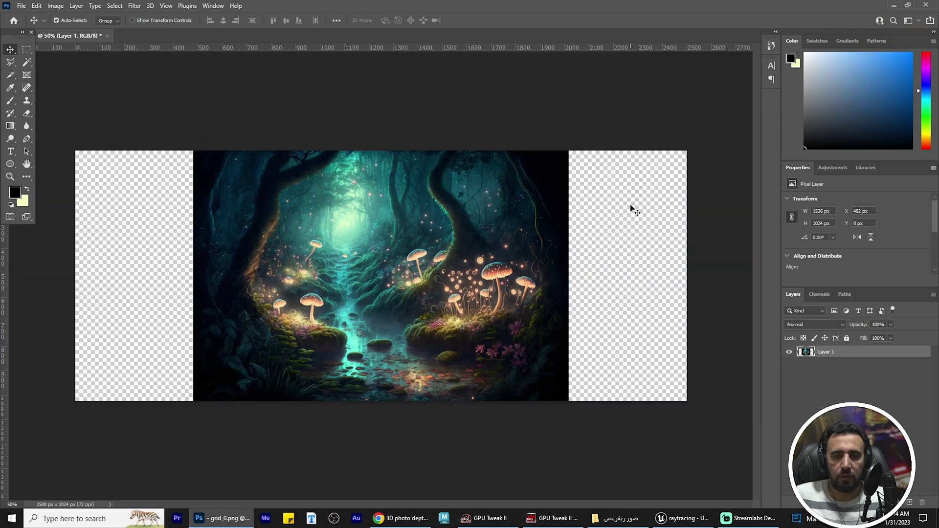
Duplicate the forest image and place the copy over the empty left side of the canvas, at about X -808 px.
{"action": "left_click_drag", "start_coordinate": [355, 286], "coordinate": [29, 295], "text": "alt"}
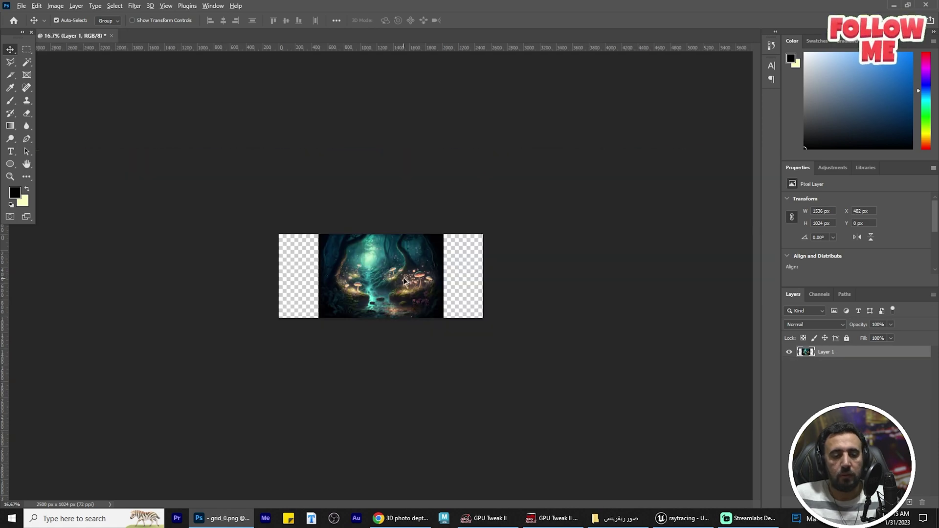
{"action": "left_click_drag", "start_coordinate": [402, 278], "coordinate": [290, 278], "text": "alt"}
{"action": "scroll", "coordinate": [321, 282], "scroll_direction": "up", "scroll_amount": 4, "text": "alt"}
{"action": "left_click_drag", "start_coordinate": [161, 275], "coordinate": [183, 276]}
Erase the copy's right edge with a soft 175 px eraser to blend the seam, shifting the copy to about X -735 px.
{"action": "key", "text": "e"}
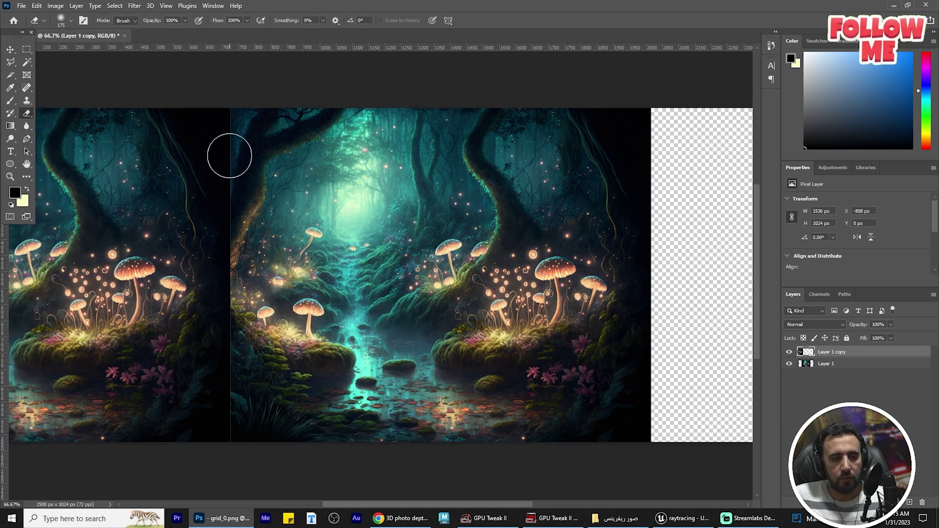
{"action": "left_click_drag", "start_coordinate": [229, 116], "coordinate": [236, 202]}
{"action": "left_click_drag", "start_coordinate": [188, 260], "coordinate": [201, 261], "text": "ctrl"}
{"action": "mouse_move", "coordinate": [186, 103]}
{"action": "left_mouse_down"}
{"action": "mouse_move", "coordinate": [238, 227]}
{"action": "mouse_move", "coordinate": [256, 303]}
{"action": "left_mouse_up"}
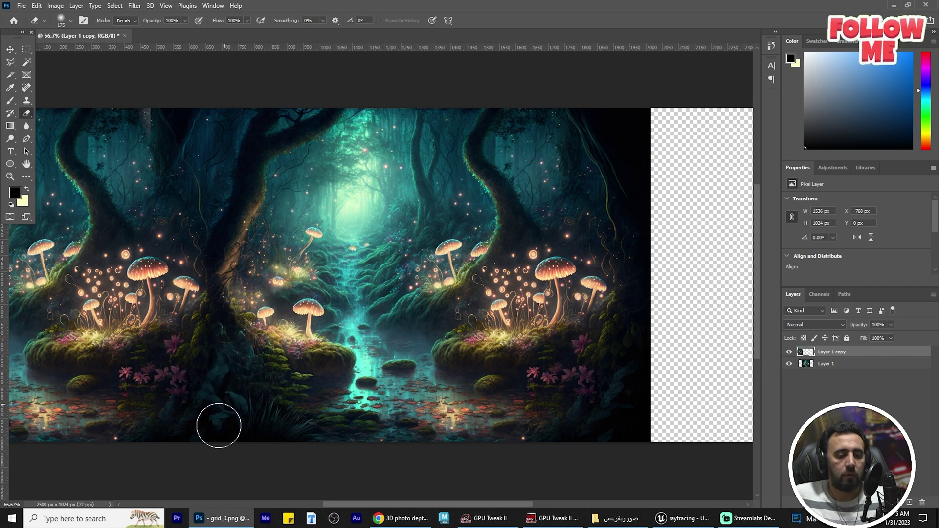
{"action": "left_click_drag", "start_coordinate": [157, 362], "coordinate": [168, 362], "text": "ctrl"}
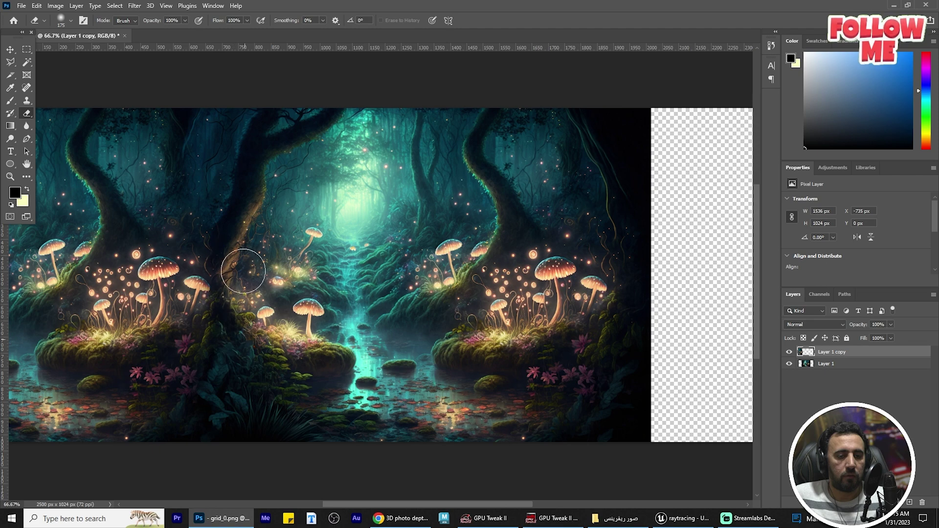
Duplicate the left forest copy onto the empty right side at about X 1597 px and move it beneath Layer 1.
{"action": "key", "text": "v"}
{"action": "key", "text": "ctrl+minus"}
{"action": "key", "text": "ctrl+minus"}
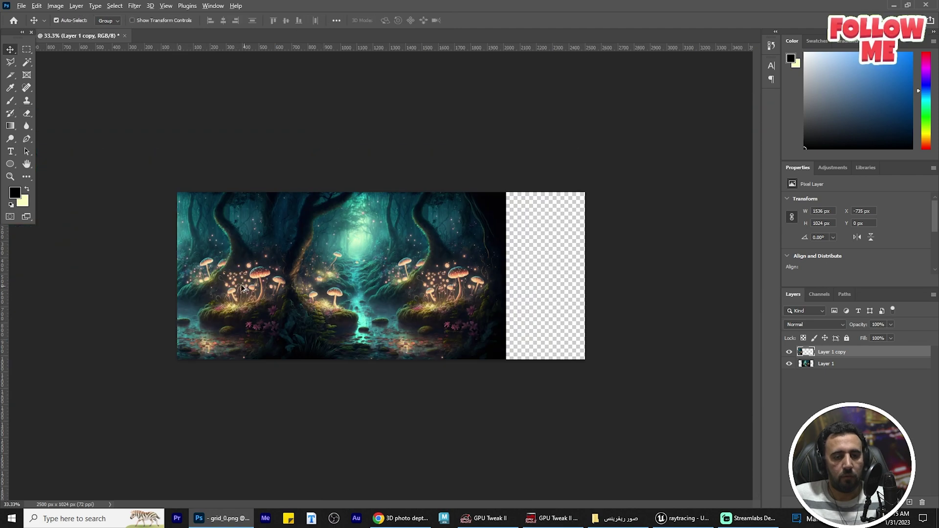
{"action": "left_click_drag", "start_coordinate": [215, 274], "coordinate": [596, 254], "text": "alt"}
{"action": "left_click_drag", "start_coordinate": [864, 369], "coordinate": [864, 381]}
Erase Layer 1's dark right edge with a soft 300 px eraser to blend it into the copy beneath.
{"action": "key", "text": "ctrl+plus"}
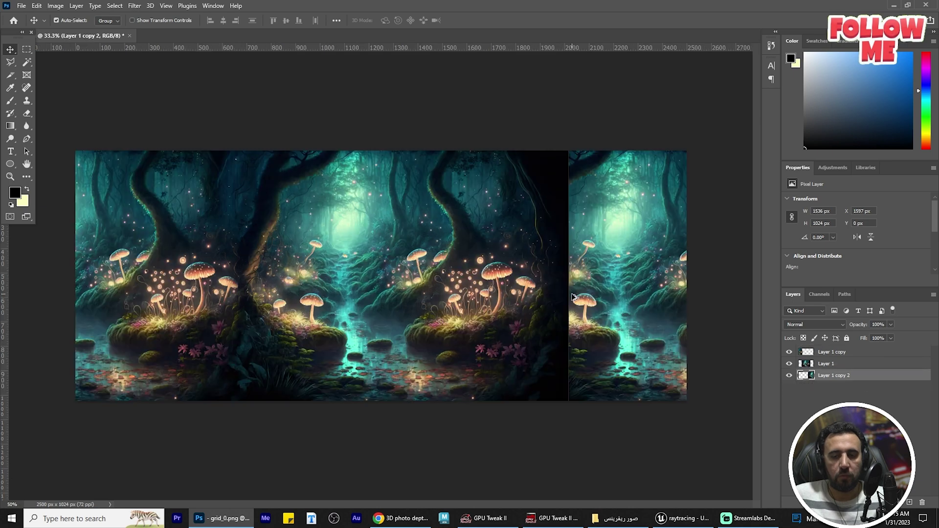
{"action": "left_click", "coordinate": [558, 274]}
{"action": "key", "text": "e"}
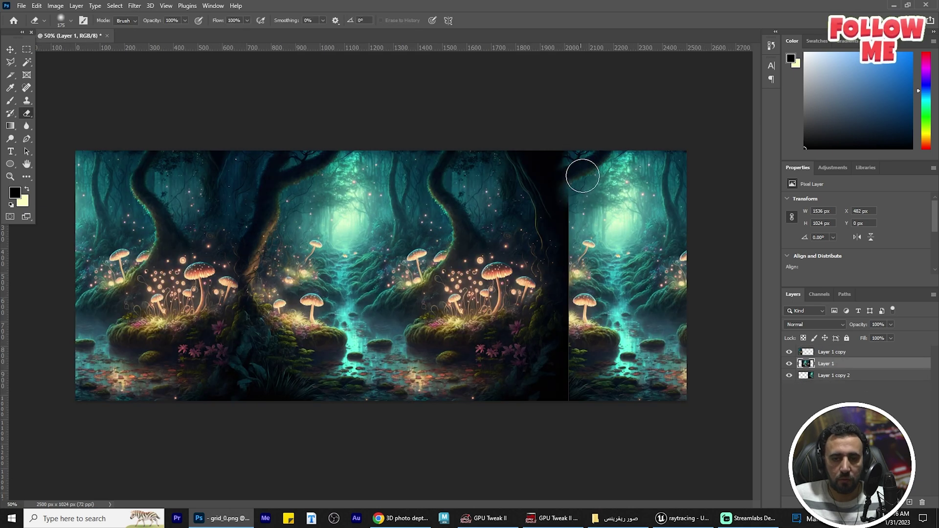
{"action": "key", "text": "bracketright"}
{"action": "key", "text": "bracketright"}
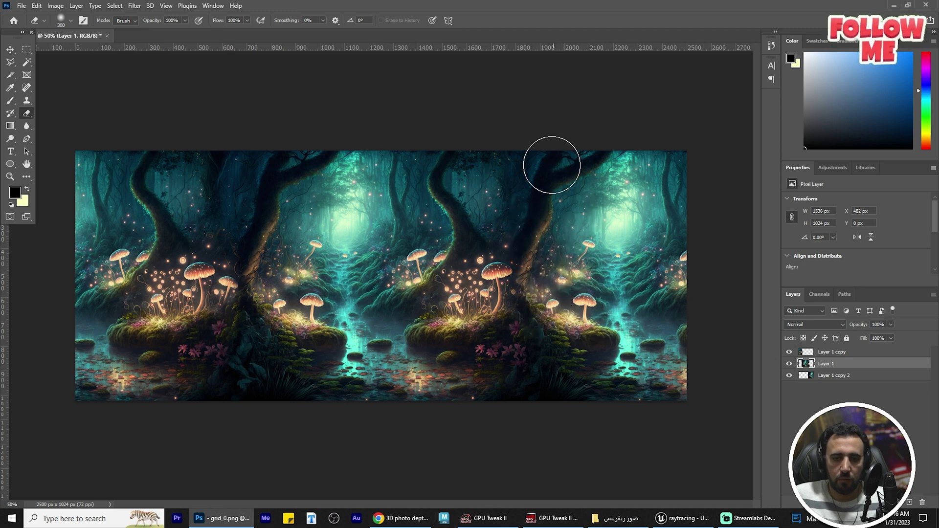
Stretch the right forest copy horizontally to about 133% width and shift it slightly left, to about X 1588 px.
{"action": "key", "text": "v"}
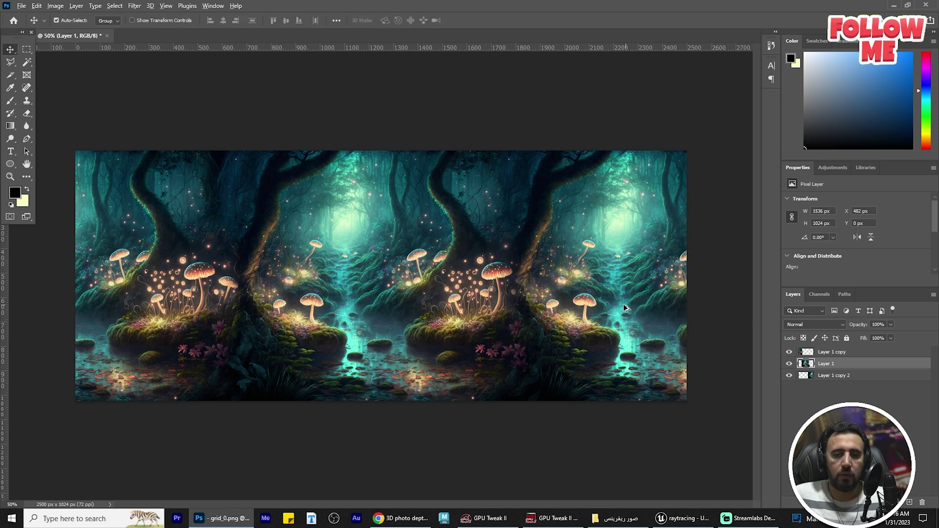
{"action": "key", "text": "ctrl+minus"}
{"action": "left_click", "coordinate": [563, 266]}
{"action": "key", "text": "ctrl+t"}
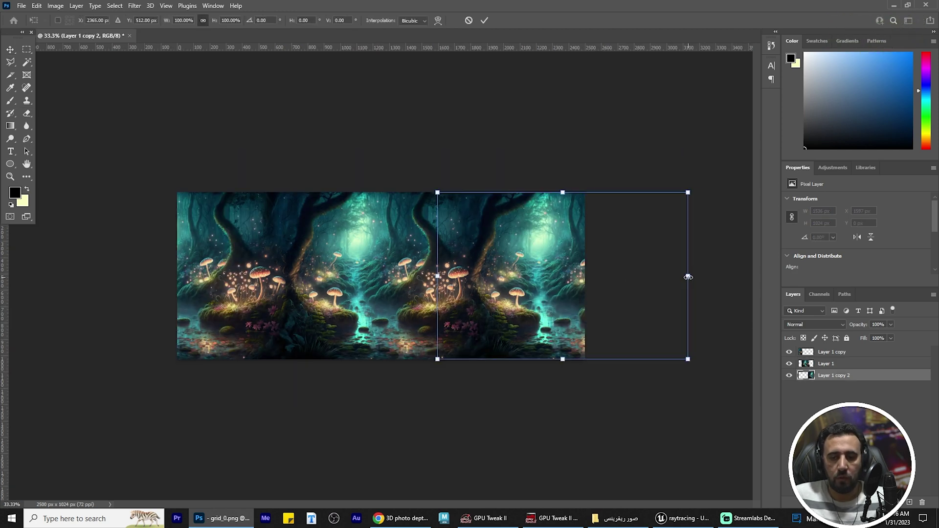
{"action": "left_click_drag", "start_coordinate": [689, 278], "coordinate": [699, 297]}
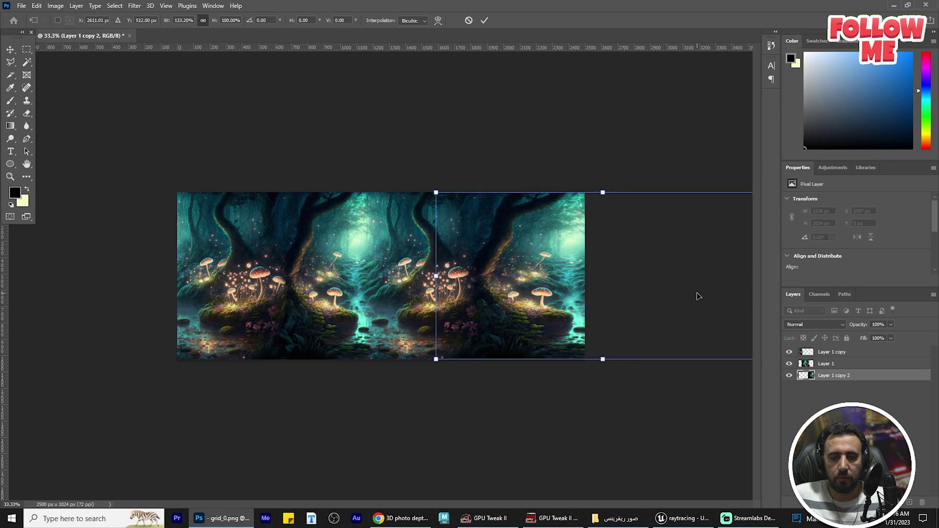
{"action": "key", "text": "Return"}
{"action": "key", "text": "ctrl+0"}
{"action": "key", "text": "ctrl+minus"}
{"action": "key", "text": "ctrl+minus"}
{"action": "key", "text": "ctrl+minus"}
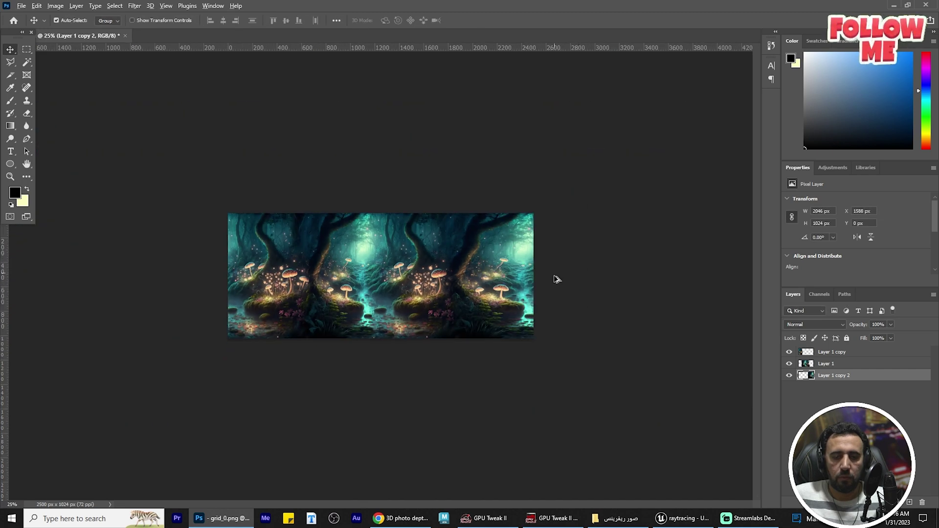
{"action": "key", "text": "ctrl+plus"}
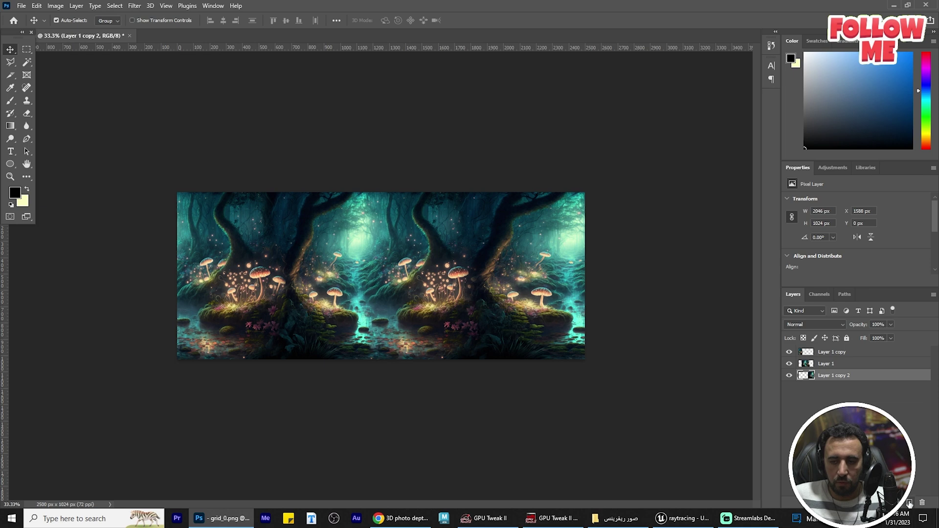
Add a new layer at the bottom of the layer stack and fill it with black.
{"action": "left_click_drag", "start_coordinate": [839, 397], "coordinate": [839, 397]}
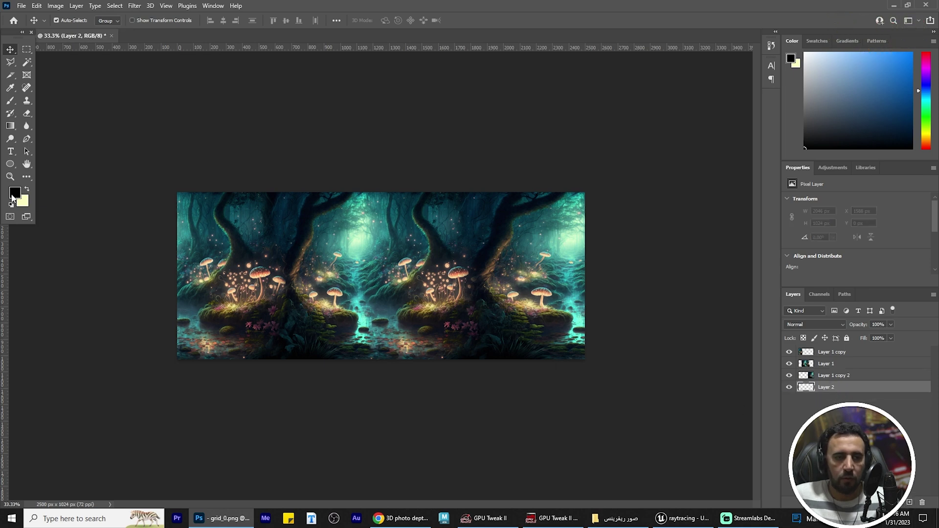
{"action": "key", "text": "alt+BackSpace"}
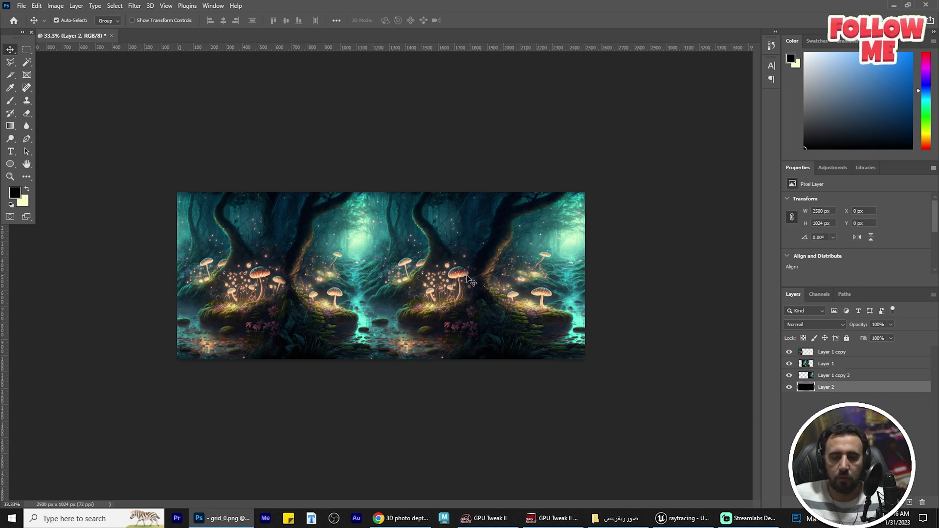
Try to fade the right forest copy into black by erasing its upper right edge, and undo the stroke.
{"action": "left_click", "coordinate": [507, 256]}
{"action": "key", "text": "e"}
{"action": "key", "text": "ctrl+plus"}
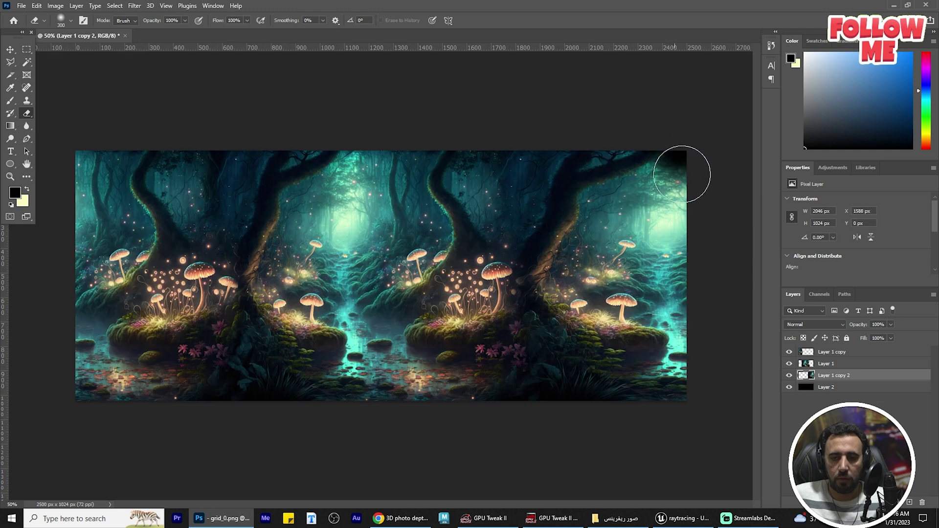
{"action": "mouse_move", "coordinate": [682, 174]}
{"action": "left_mouse_down"}
{"action": "mouse_move", "coordinate": [692, 339]}
{"action": "mouse_move", "coordinate": [698, 151]}
{"action": "left_mouse_up"}
{"action": "key", "text": "ctrl+z"}
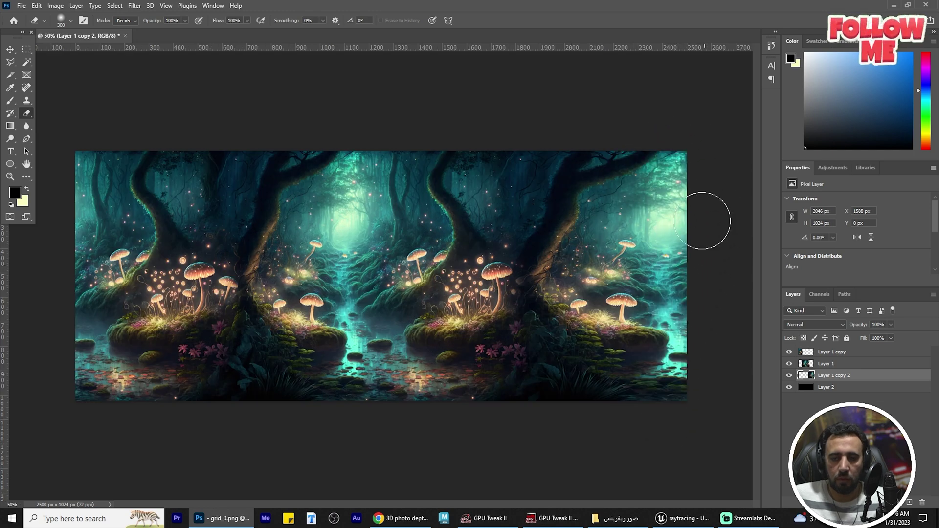
Move the black layer to the top of the layer stack and clear its fill.
{"action": "left_click", "coordinate": [868, 388]}
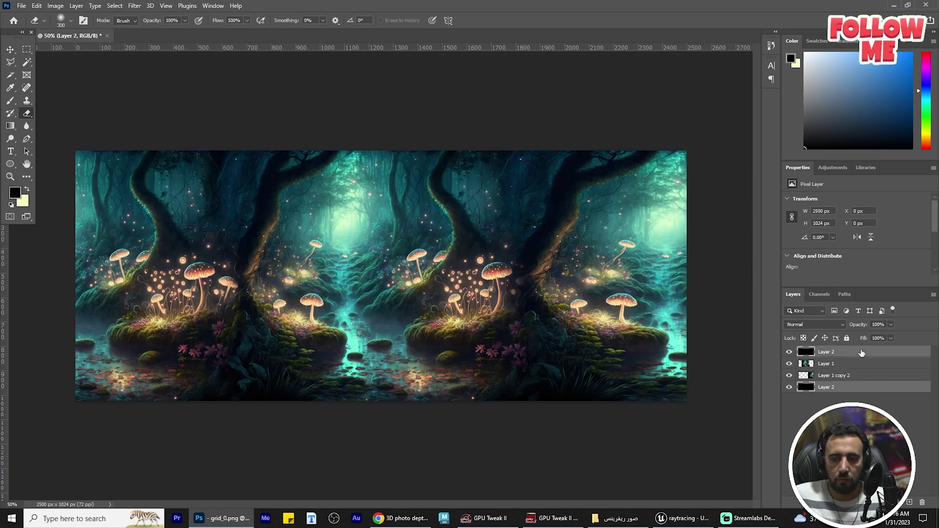
{"action": "left_click_drag", "start_coordinate": [862, 353], "coordinate": [861, 351]}
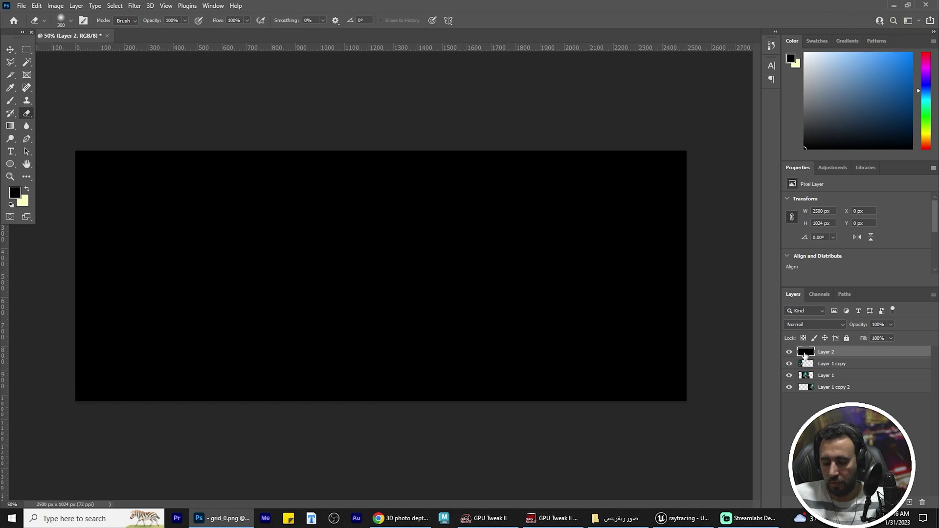
{"action": "key", "text": "Delete"}
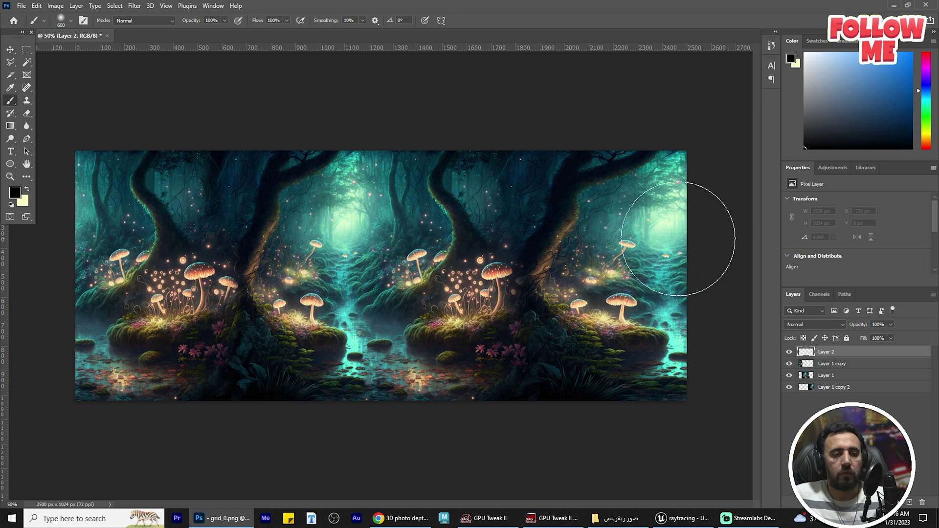
Darken the right and left edges of the forest image on the top layer with a soft black 600 px brush.
{"action": "mouse_move", "coordinate": [678, 238]}
{"action": "left_mouse_down"}
{"action": "mouse_move", "coordinate": [681, 157]}
{"action": "mouse_move", "coordinate": [692, 283]}
{"action": "mouse_move", "coordinate": [650, 457]}
{"action": "left_mouse_up"}
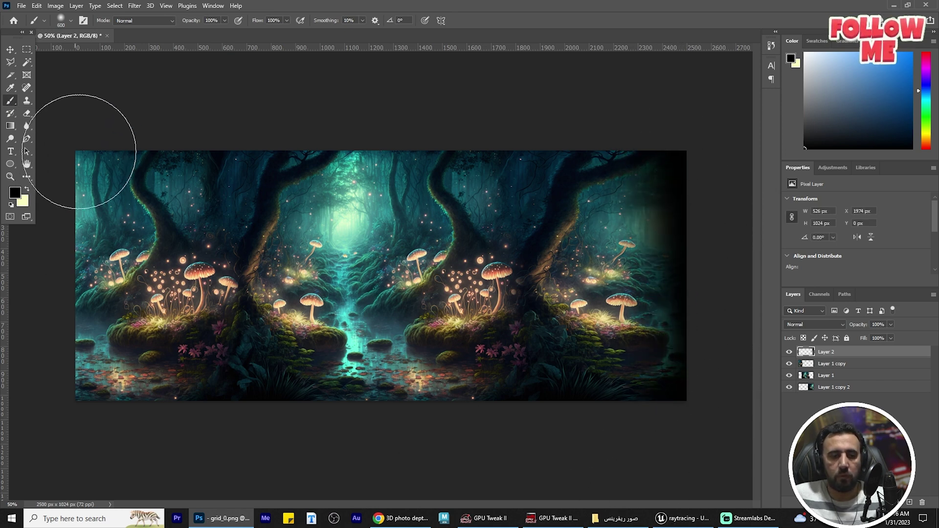
{"action": "mouse_move", "coordinate": [79, 151]}
{"action": "left_mouse_down"}
{"action": "mouse_move", "coordinate": [46, 367]}
{"action": "mouse_move", "coordinate": [53, 325]}
{"action": "mouse_move", "coordinate": [63, 402]}
{"action": "left_mouse_up"}
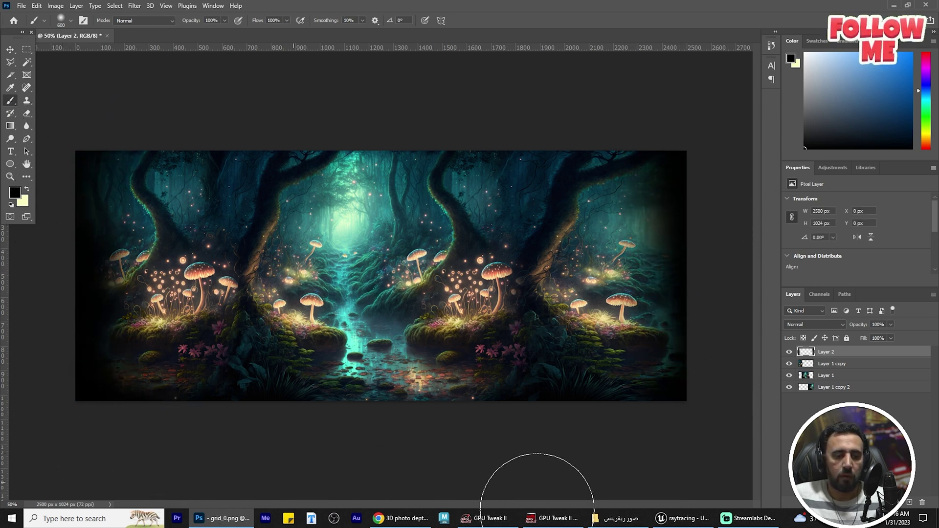
Undo the latest strokes on the forest image's right edge and repaint the black shading down to the lower corner.
{"action": "mouse_move", "coordinate": [692, 168]}
{"action": "left_mouse_down"}
{"action": "mouse_move", "coordinate": [667, 336]}
{"action": "mouse_move", "coordinate": [681, 342]}
{"action": "mouse_move", "coordinate": [724, 320]}
{"action": "left_mouse_up"}
{"action": "key", "text": "ctrl+z"}
{"action": "key", "text": "ctrl+z"}
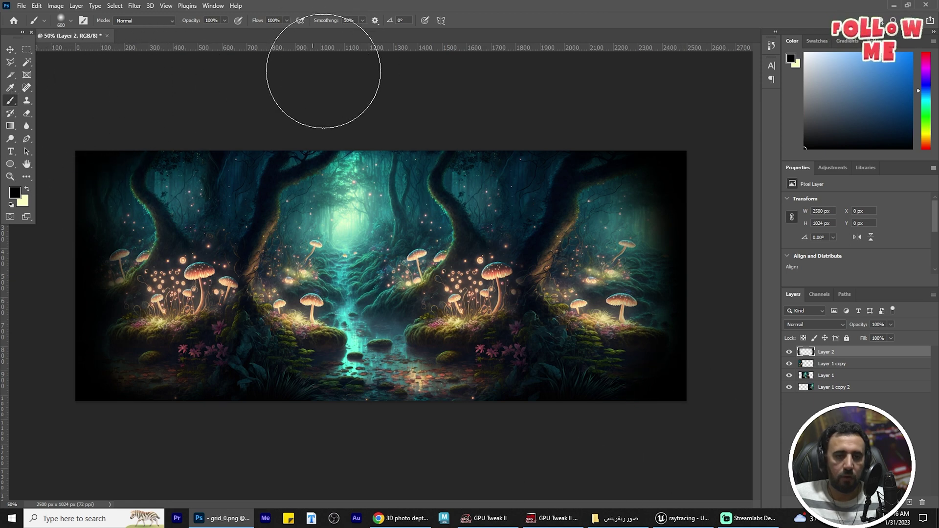
{"action": "left_click_drag", "start_coordinate": [702, 243], "coordinate": [661, 441]}
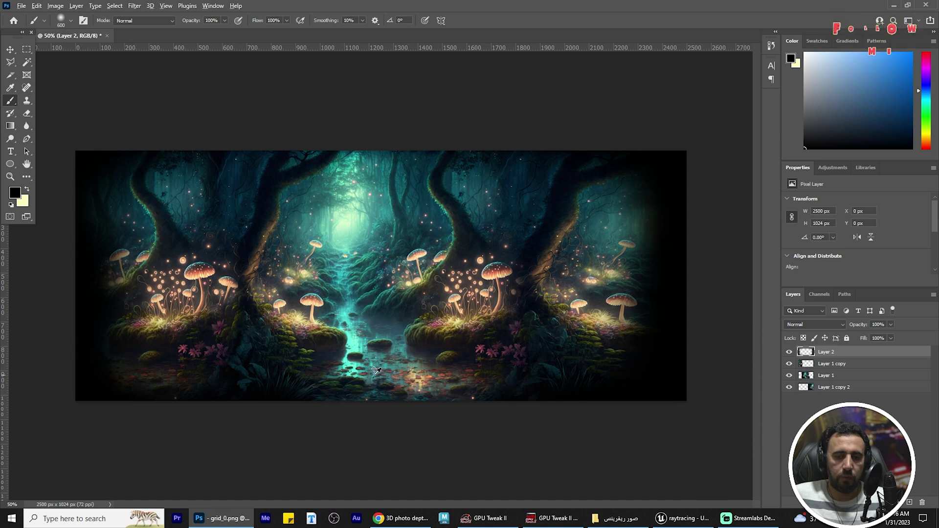
{"action": "scroll", "coordinate": [441, 269], "scroll_direction": "up", "scroll_amount": 3, "text": "alt"}
{"action": "scroll", "coordinate": [451, 268], "scroll_direction": "down", "scroll_amount": 3, "text": "alt"}
{"action": "scroll", "coordinate": [353, 253], "scroll_direction": "up", "scroll_amount": 1, "text": "alt"}
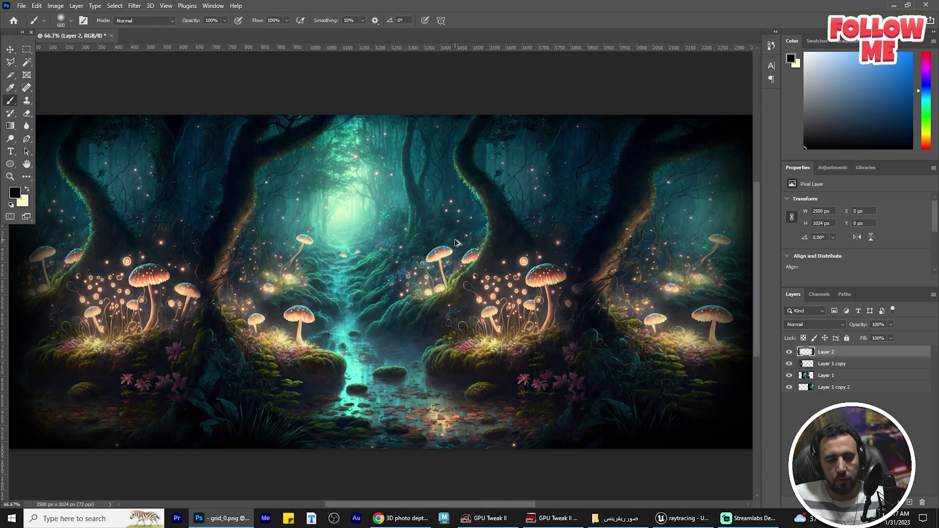
{"action": "key", "text": "ctrl+shift+s"}
{"action": "left_click", "coordinate": [40, 275]}
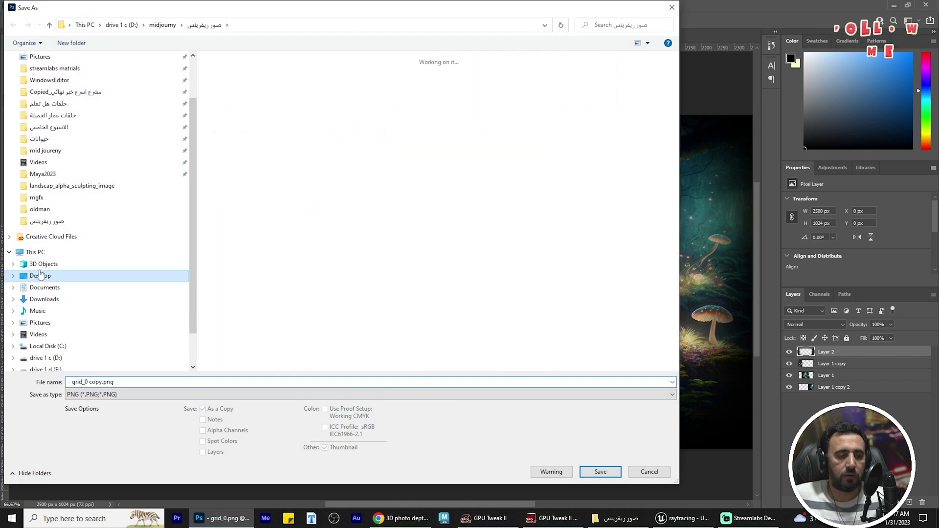
{"action": "key", "text": "Escape"}
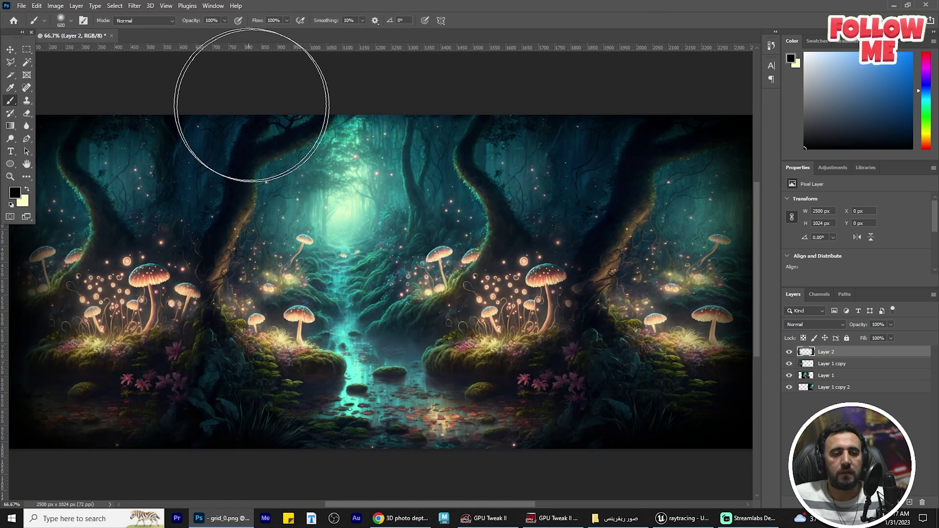
Start saving the forest image as a JPEG and create and open a new Desktop folder named test for it.
{"action": "left_click", "coordinate": [21, 6]}
{"action": "left_click", "coordinate": [52, 125]}
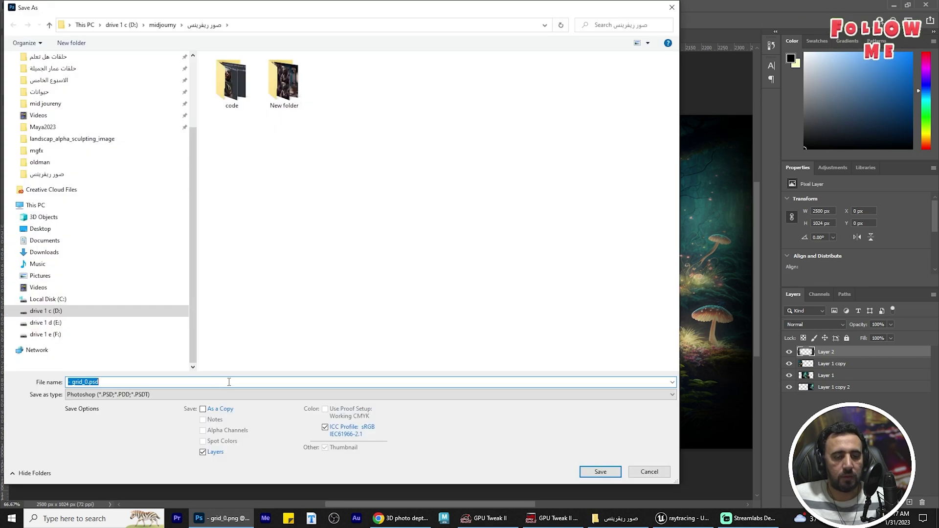
{"action": "left_click", "coordinate": [122, 394]}
{"action": "left_click", "coordinate": [98, 296]}
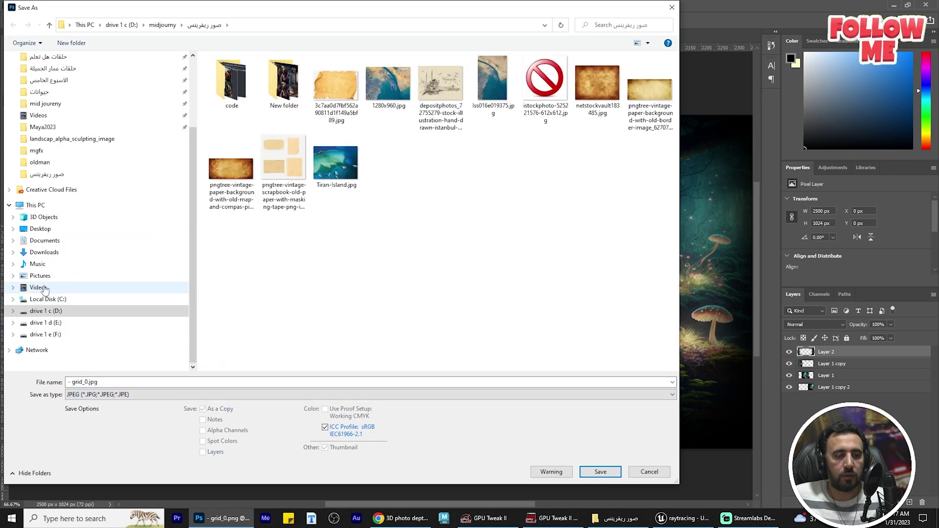
{"action": "left_click", "coordinate": [41, 229]}
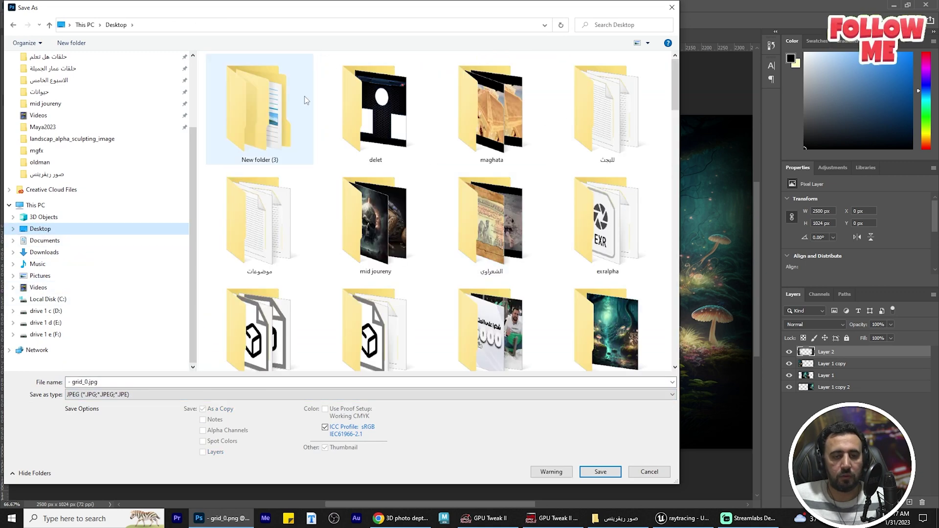
{"action": "left_click", "coordinate": [71, 44]}
{"action": "type", "text": "فثس"}
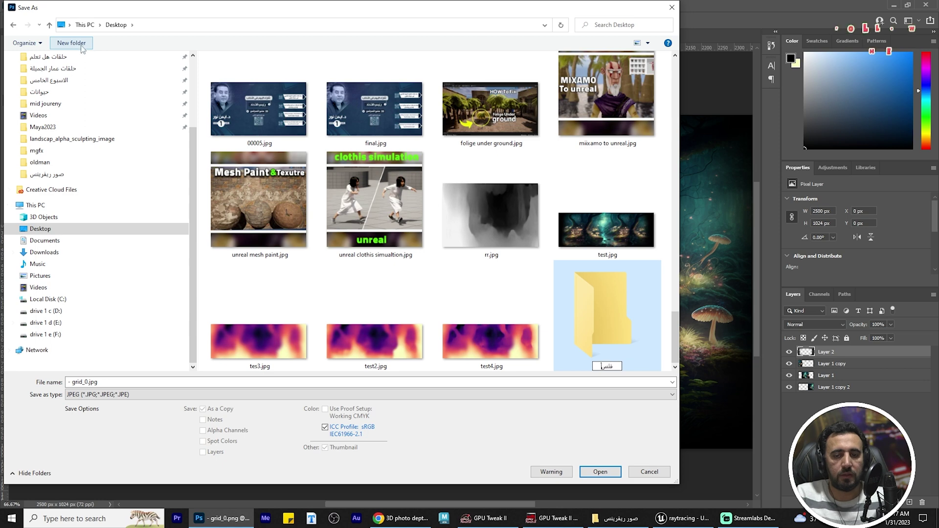
{"action": "type", "text": "ف"}
{"action": "key", "text": "Return"}
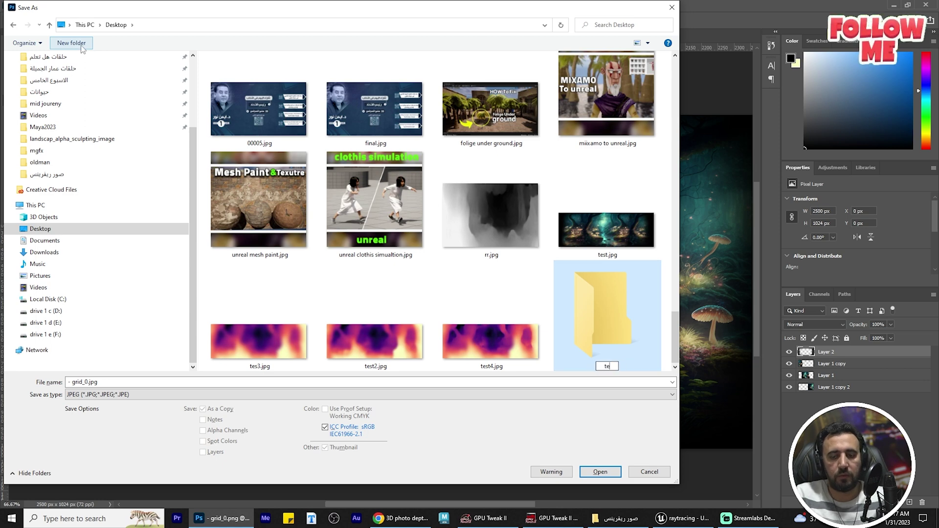
{"action": "key", "text": "Return"}
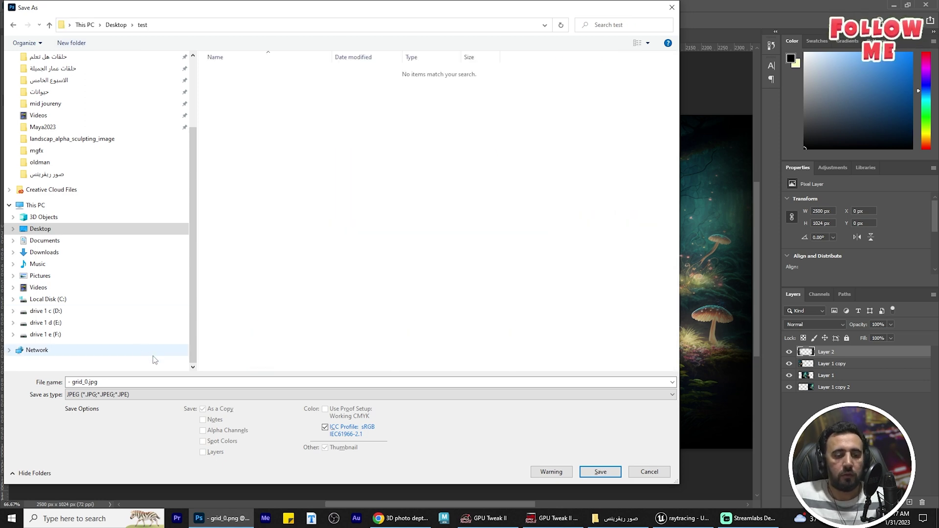
Save the JPEG in the test folder under the name main with quality 12 (Maximum).
{"action": "left_click", "coordinate": [155, 380]}
{"action": "type", "text": "ma"}
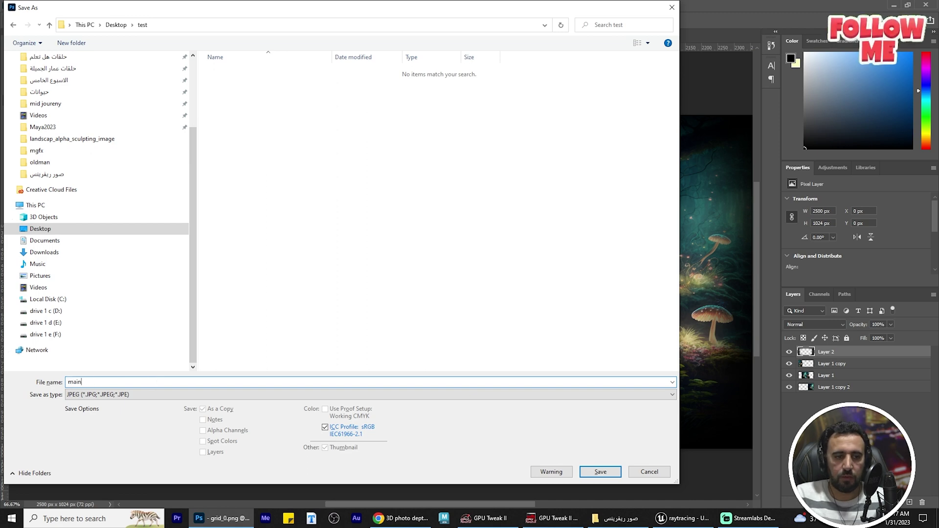
{"action": "type", "text": "in"}
{"action": "key", "text": "Return"}
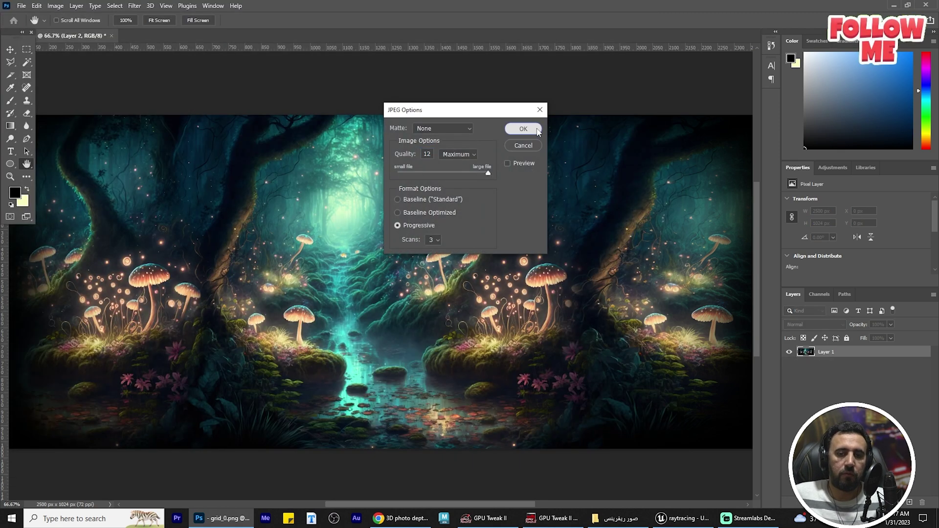
{"action": "left_click", "coordinate": [538, 131]}
Switch to the Chrome window with the 3D photo depth map generator and maximize it.
{"action": "key", "text": "alt+Tab"}
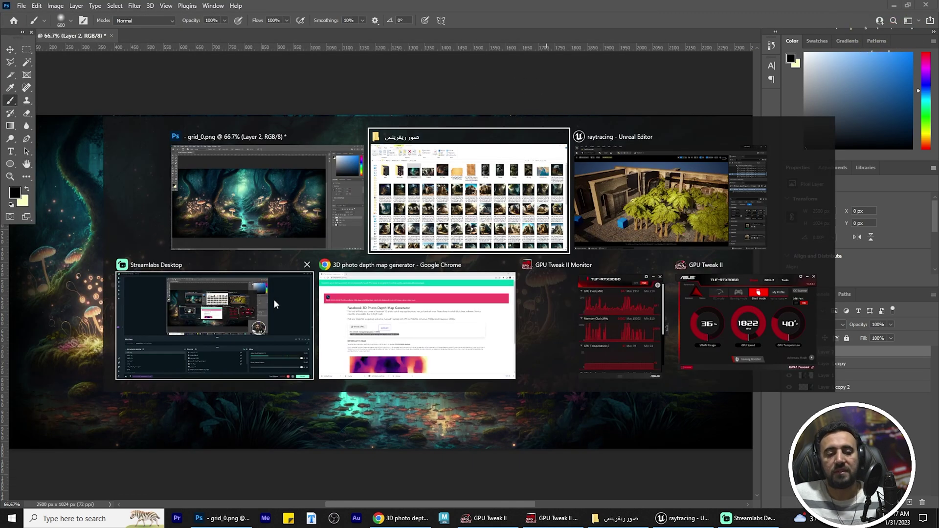
{"action": "left_click", "coordinate": [407, 333]}
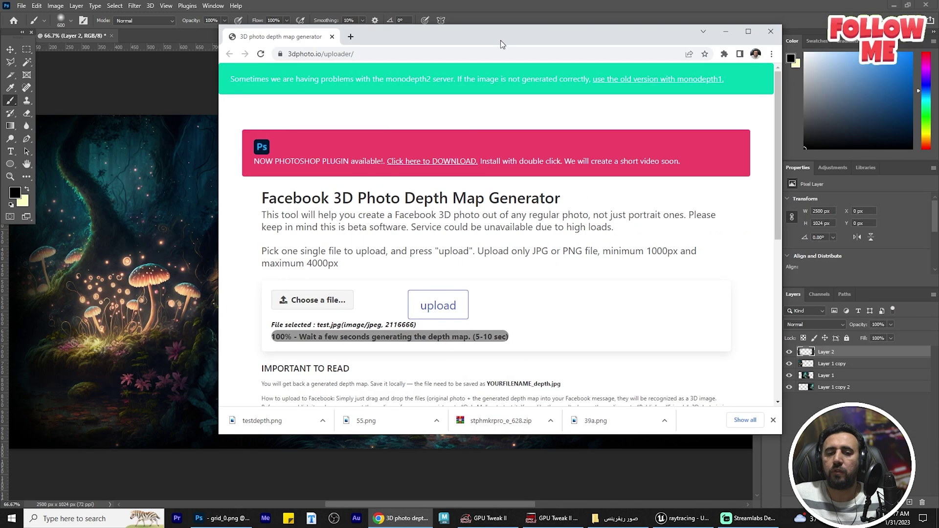
{"action": "double_click", "coordinate": [500, 41]}
Open google.com and search for "depth of field online".
{"action": "left_click", "coordinate": [338, 26]}
{"action": "type", "text": "google.com"}
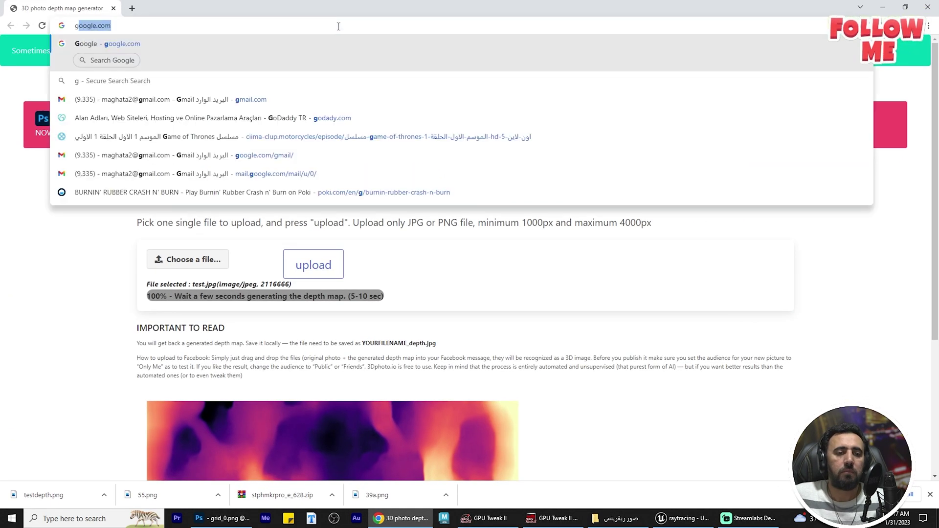
{"action": "key", "text": "Return"}
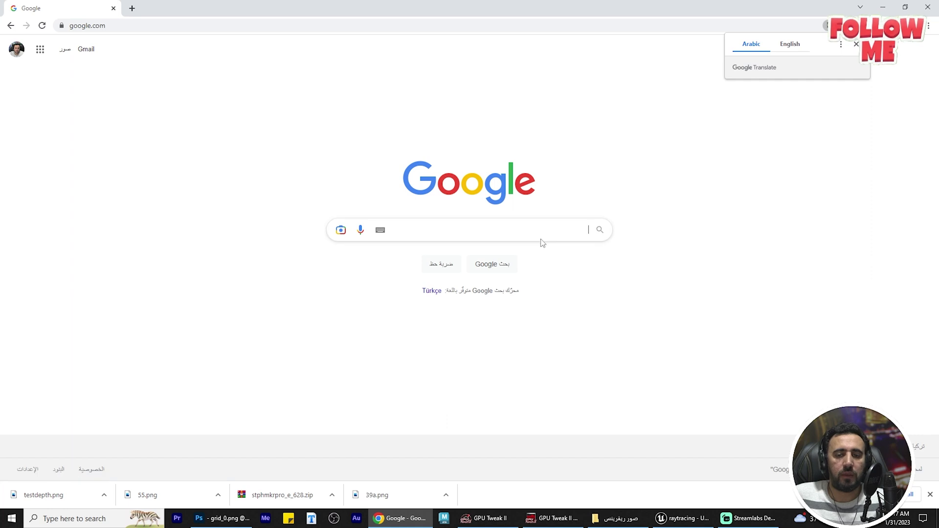
{"action": "left_click", "coordinate": [541, 233]}
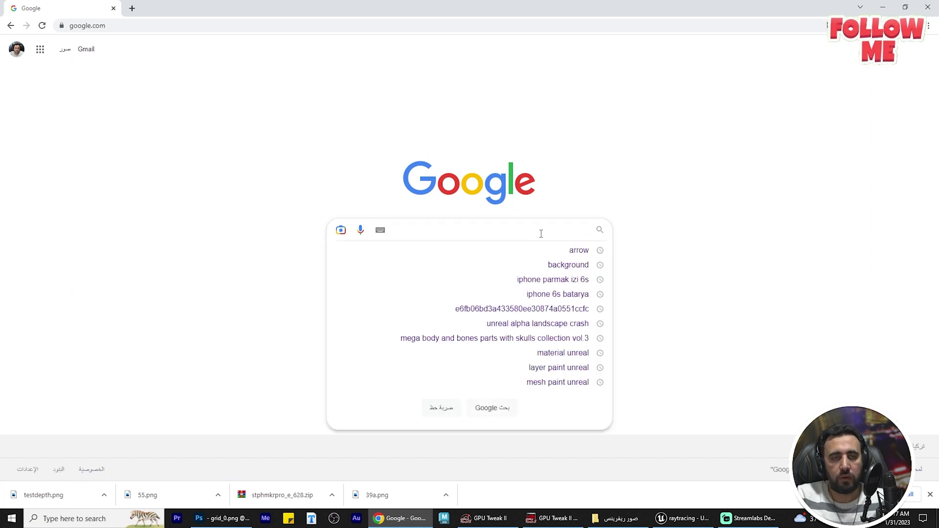
{"action": "type", "text": "depth of field online"}
{"action": "key", "text": "Return"}
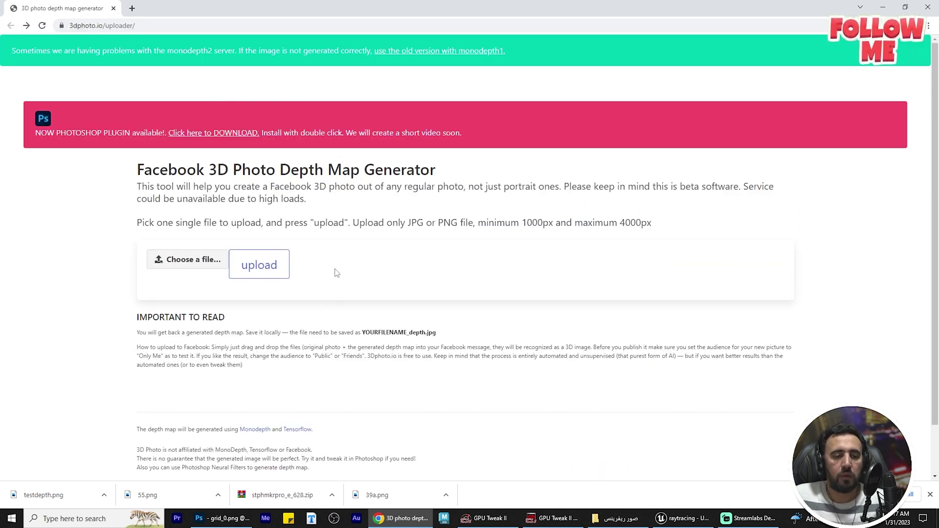
Choose main.jpg from the Desktop's test folder and upload it to the depth map generator.
{"action": "left_click", "coordinate": [208, 264]}
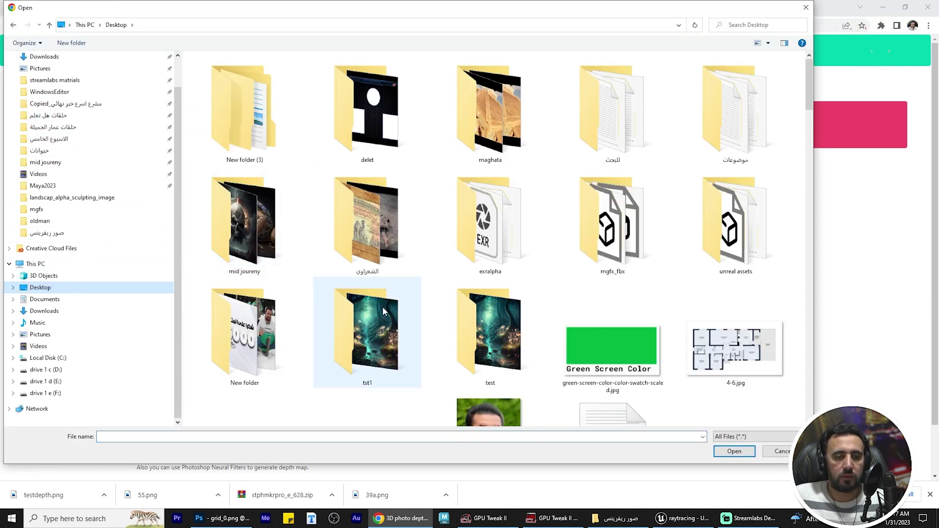
{"action": "left_click", "coordinate": [368, 333]}
{"action": "left_click", "coordinate": [459, 301]}
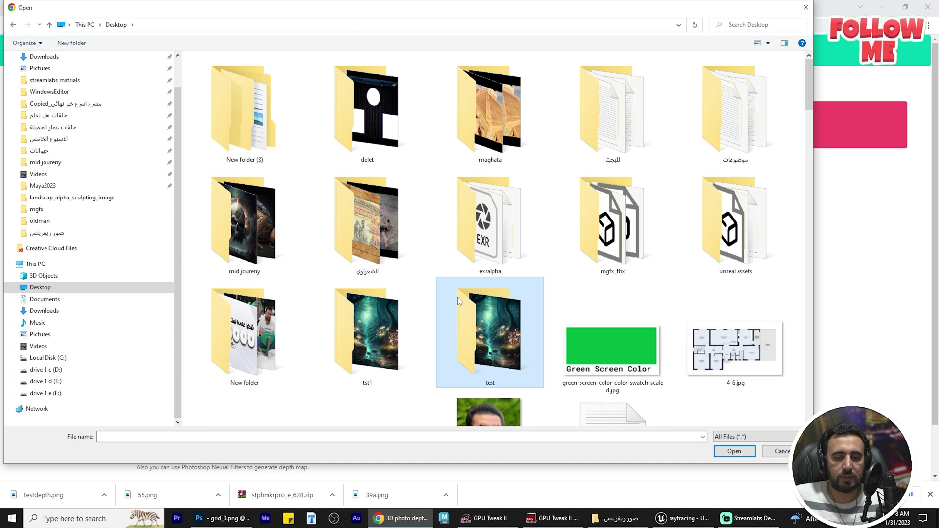
{"action": "double_click", "coordinate": [486, 344]}
{"action": "double_click", "coordinate": [216, 88]}
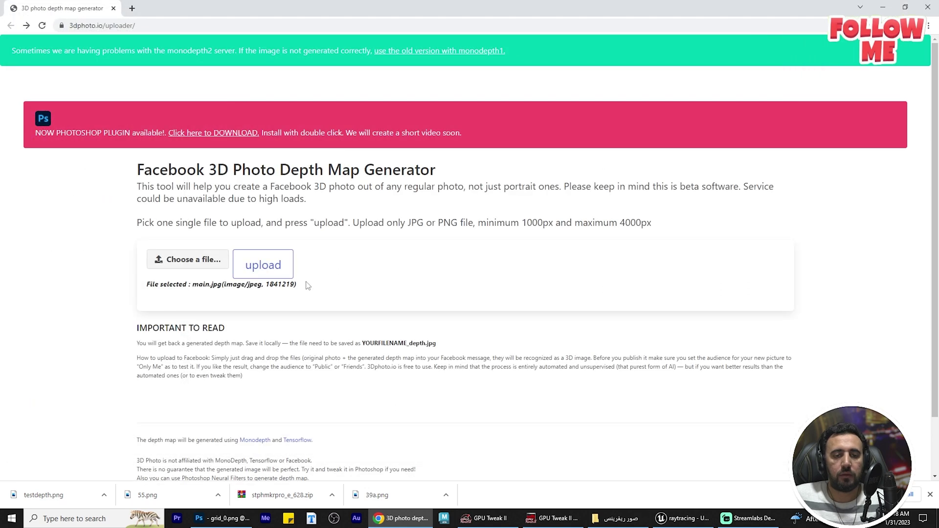
{"action": "scroll", "coordinate": [342, 288], "scroll_direction": "down", "scroll_amount": 1}
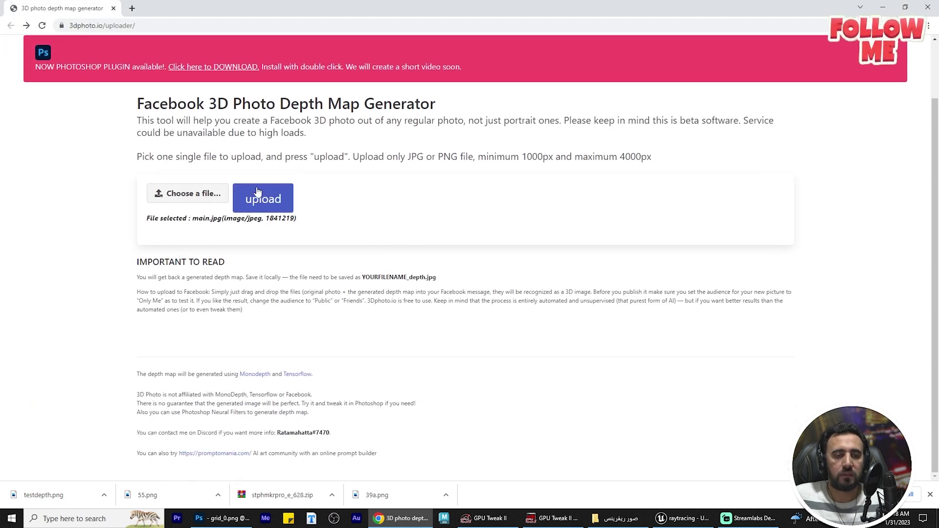
{"action": "left_click", "coordinate": [258, 194]}
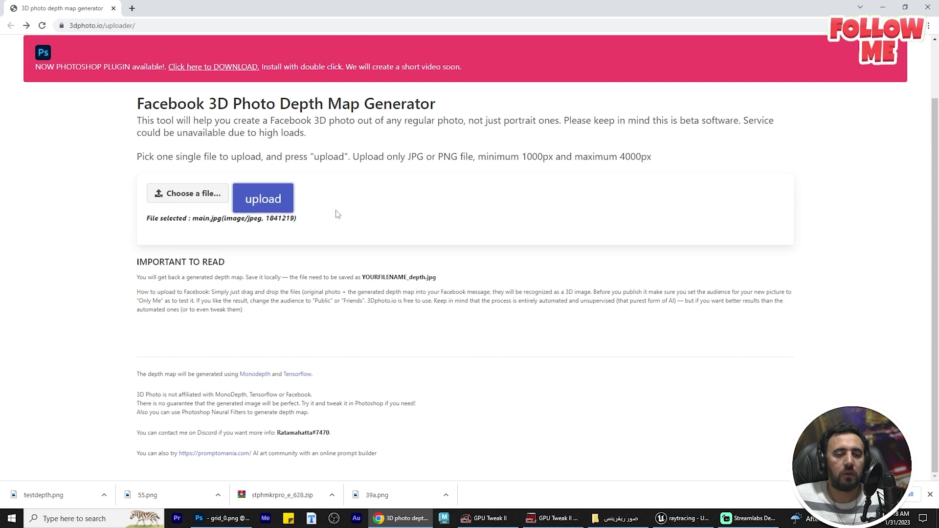
Save the generated depth map image as depth.png in the Desktop's test folder.
{"action": "scroll", "coordinate": [579, 264], "scroll_direction": "down", "scroll_amount": 1}
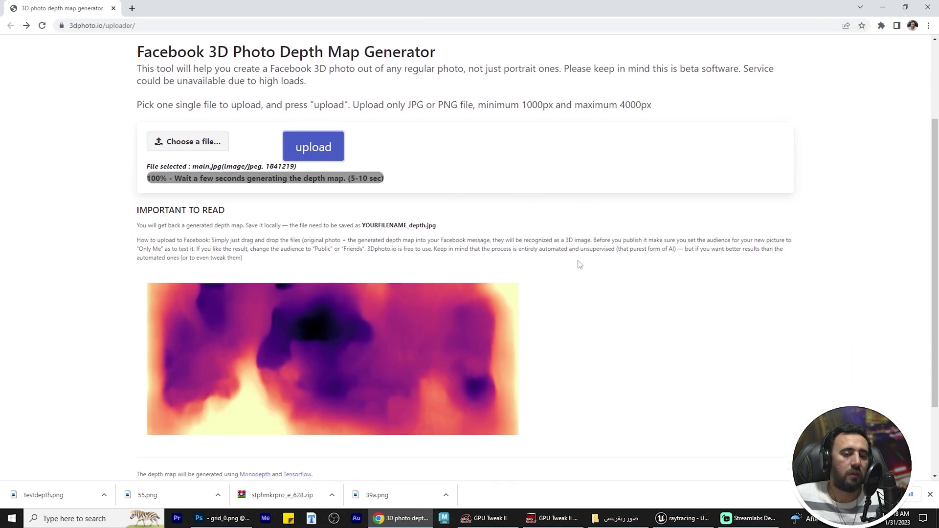
{"action": "scroll", "coordinate": [580, 264], "scroll_direction": "down", "scroll_amount": 2}
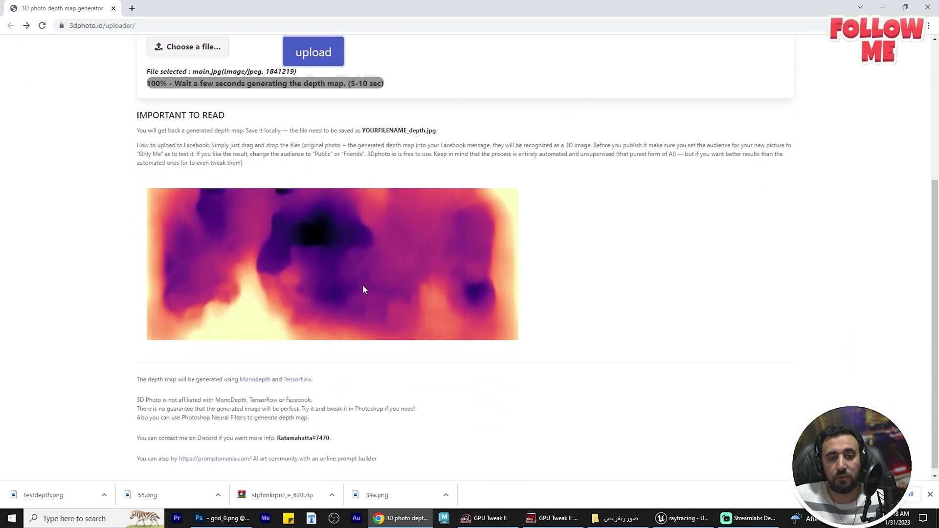
{"action": "right_click", "coordinate": [342, 238]}
{"action": "left_click", "coordinate": [383, 254]}
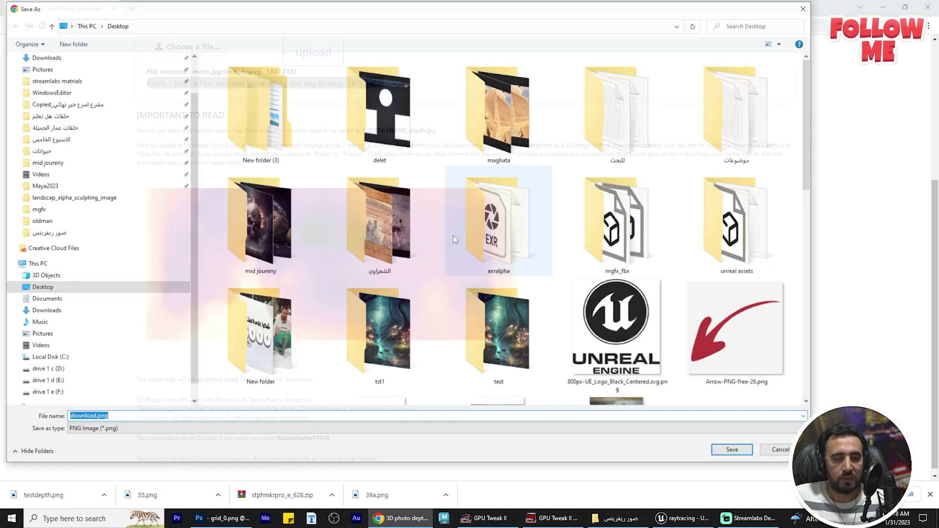
{"action": "left_click", "coordinate": [490, 325]}
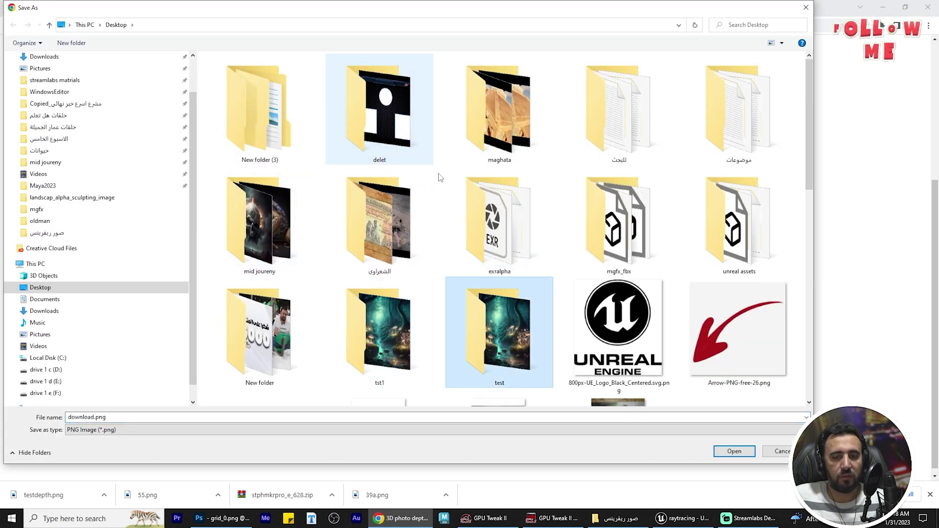
{"action": "double_click", "coordinate": [490, 325]}
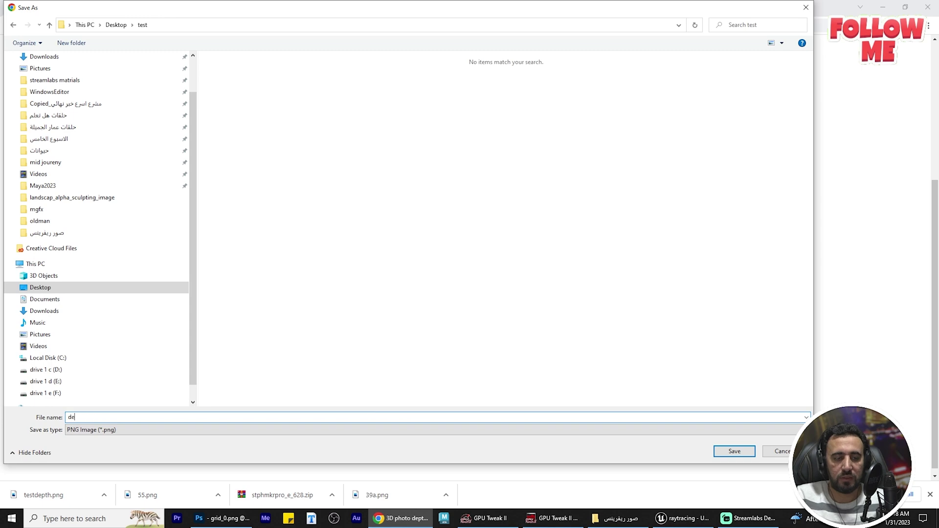
{"action": "type", "text": "depth"}
{"action": "key", "text": "Return"}
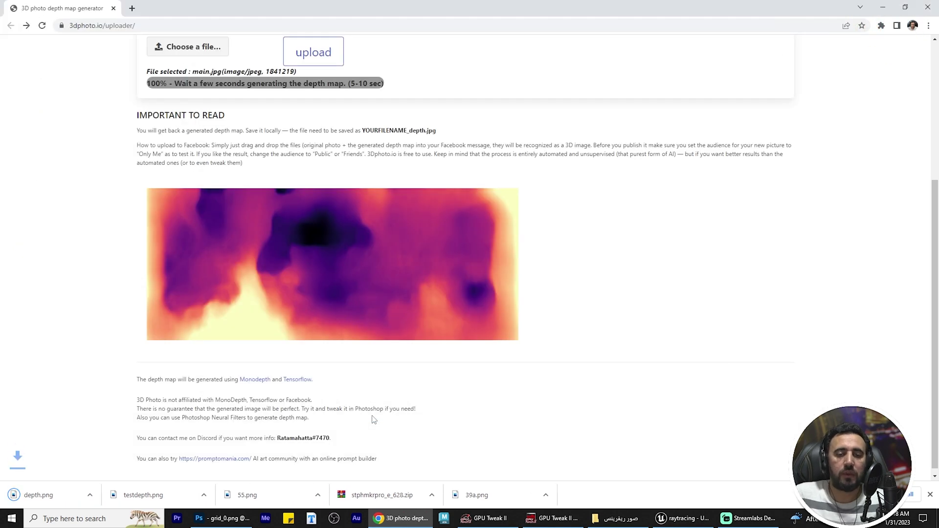
Switch to the Unreal Editor and create a new level from the Basic template.
{"action": "key", "text": "alt+Tab"}
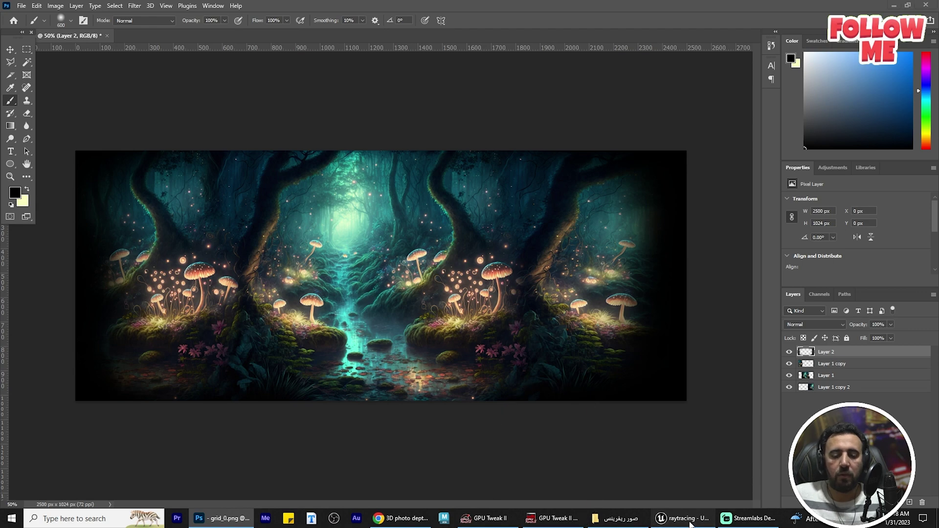
{"action": "left_click", "coordinate": [682, 518]}
{"action": "left_click", "coordinate": [37, 6]}
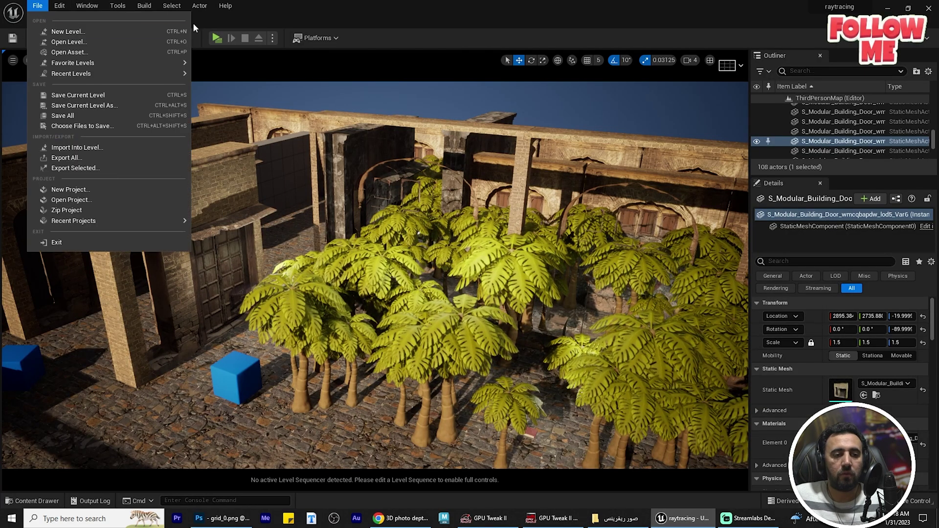
{"action": "left_click", "coordinate": [68, 32]}
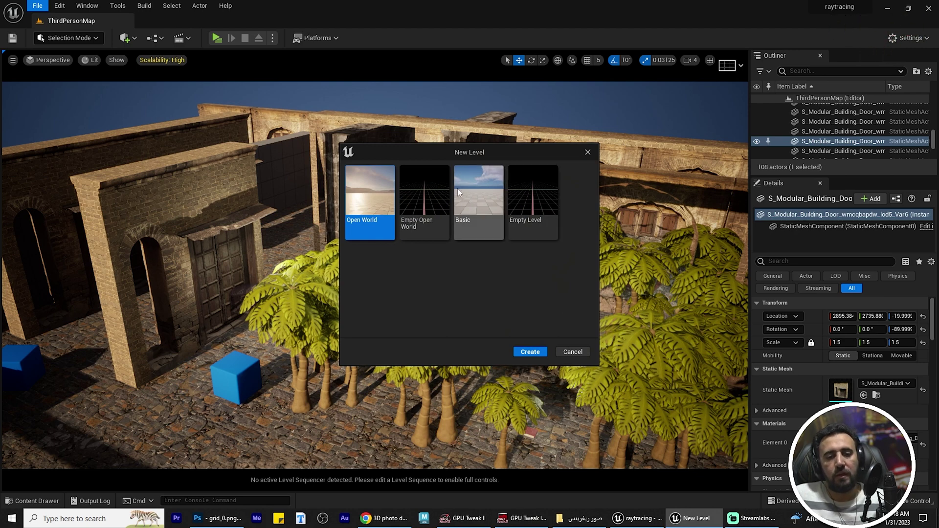
{"action": "double_click", "coordinate": [478, 189]}
{"action": "scroll", "coordinate": [476, 247], "scroll_direction": "down", "scroll_amount": 8}
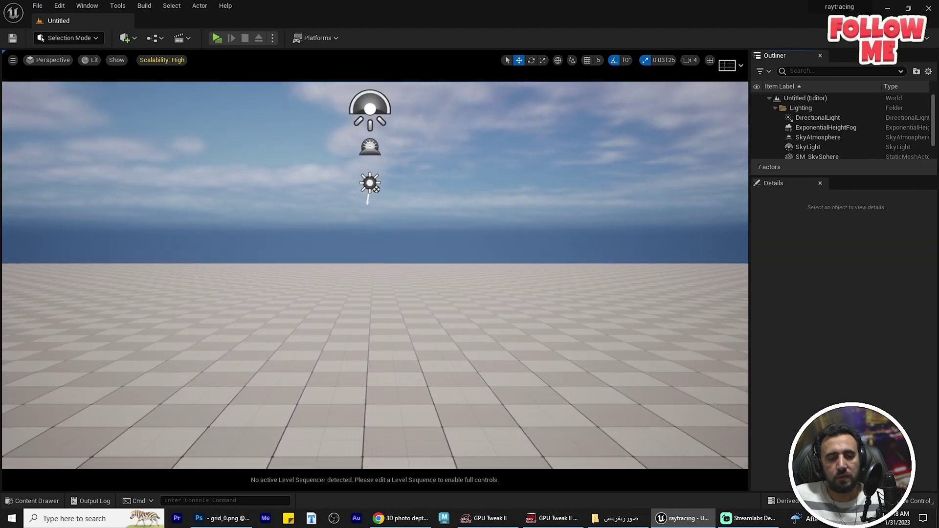
{"action": "mouse_move", "coordinate": [473, 250]}
{"action": "left_mouse_down", "text": "alt"}
{"action": "mouse_move", "coordinate": [474, 273]}
{"action": "mouse_move", "coordinate": [473, 264]}
{"action": "left_mouse_up", "text": "alt"}
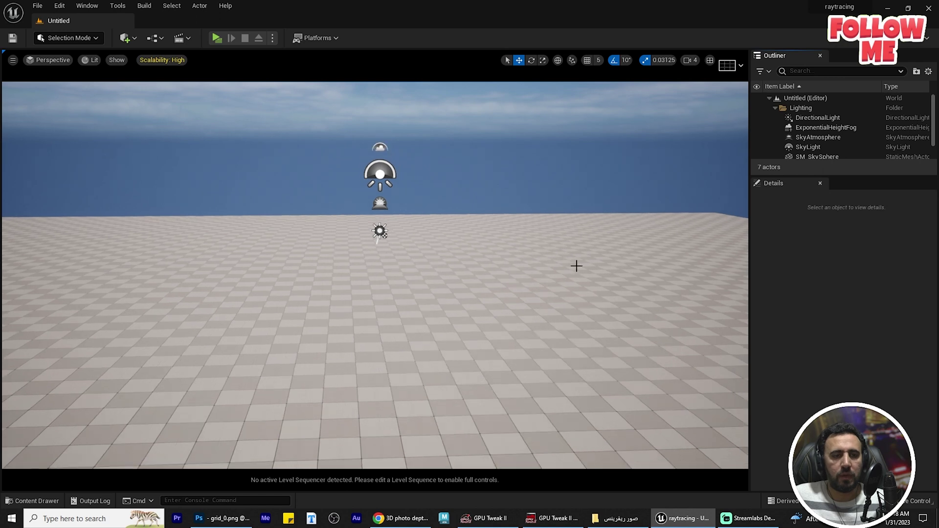
{"action": "left_click", "coordinate": [455, 293]}
{"action": "key", "text": "Delete"}
{"action": "scroll", "coordinate": [509, 251], "scroll_direction": "down", "scroll_amount": 3}
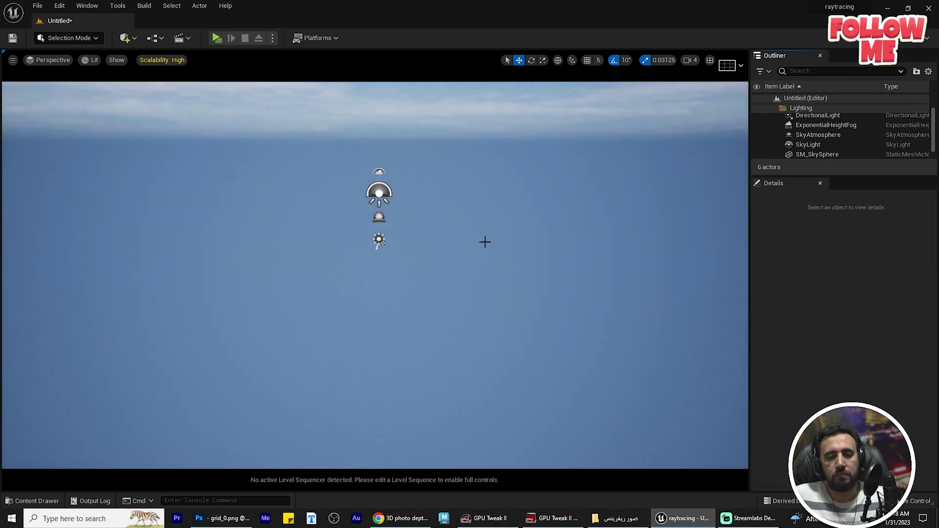
{"action": "key", "text": "ctrl+z"}
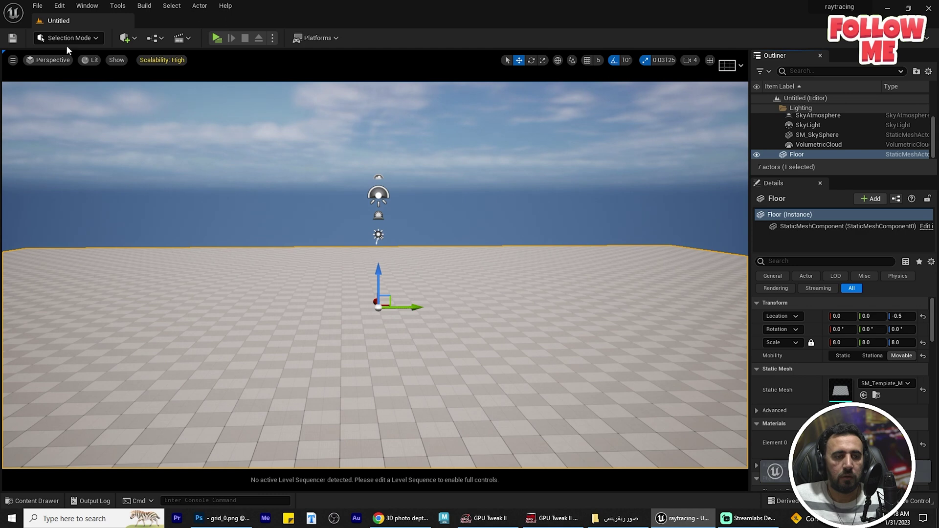
Switch the editor from Selection mode to Modeling mode.
{"action": "left_click", "coordinate": [68, 39]}
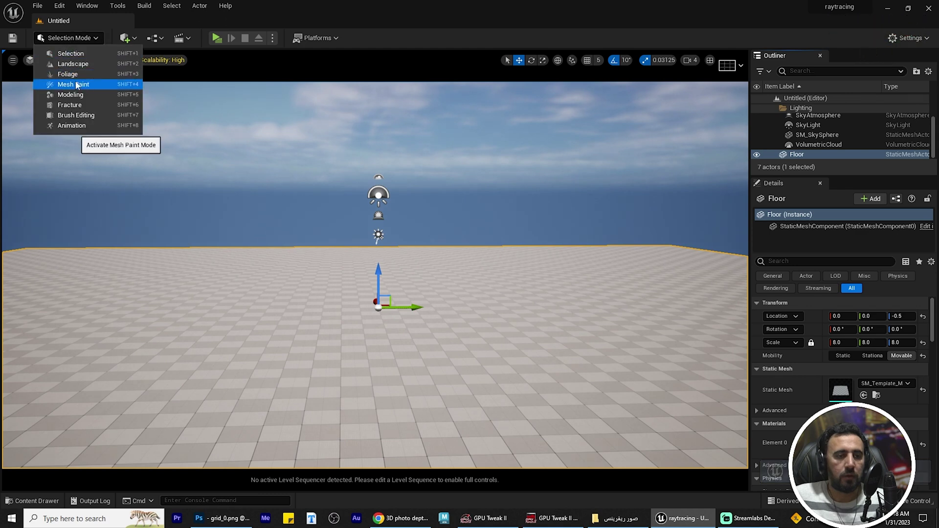
{"action": "left_click", "coordinate": [67, 38]}
{"action": "left_click", "coordinate": [66, 37]}
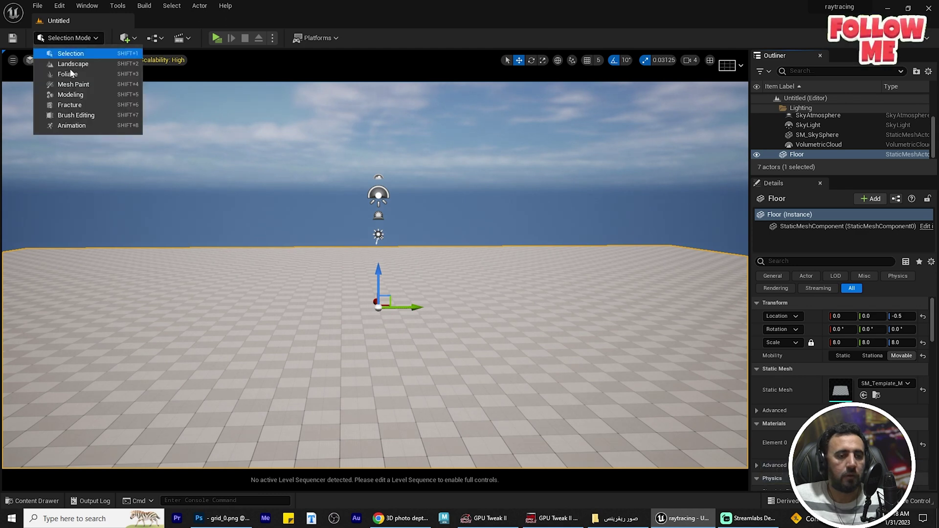
{"action": "left_click", "coordinate": [71, 94]}
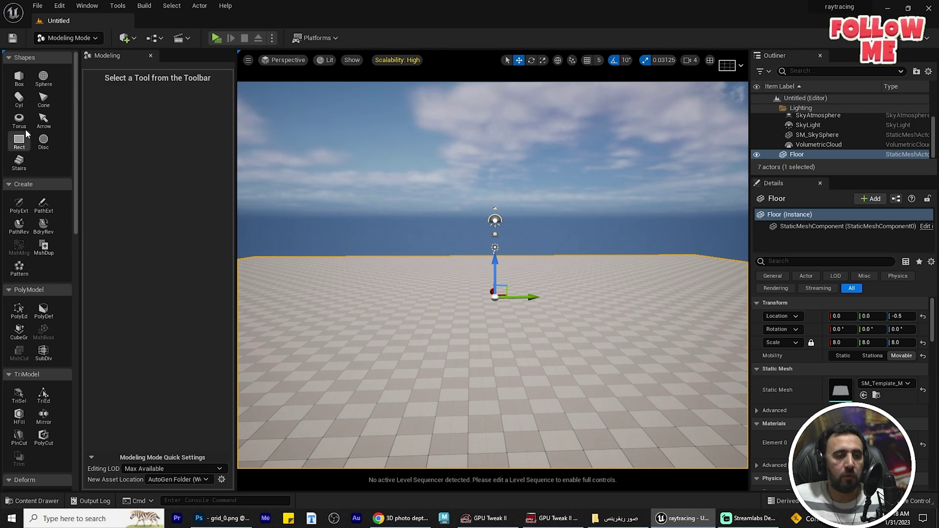
Create a rectangle mesh with 500 width and 500 depth subdivisions on the floor.
{"action": "left_click", "coordinate": [28, 146]}
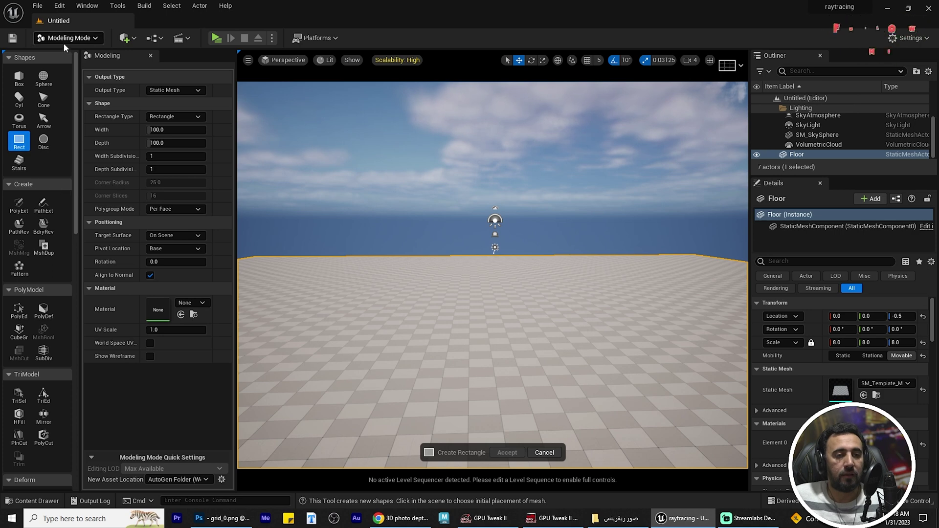
{"action": "mouse_move", "coordinate": [76, 115]}
{"action": "left_mouse_down"}
{"action": "mouse_move", "coordinate": [98, 118]}
{"action": "mouse_move", "coordinate": [72, 117]}
{"action": "left_mouse_up"}
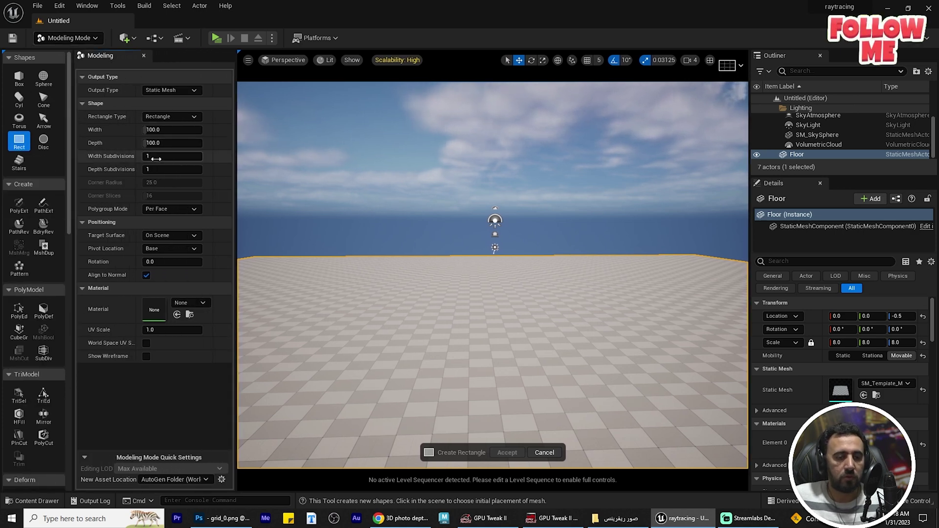
{"action": "key", "text": "Tab"}
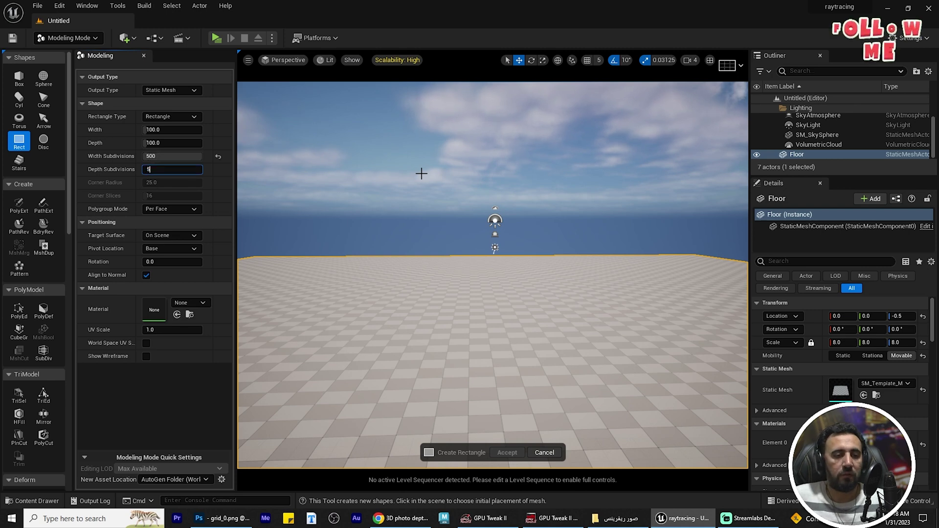
{"action": "type", "text": "500"}
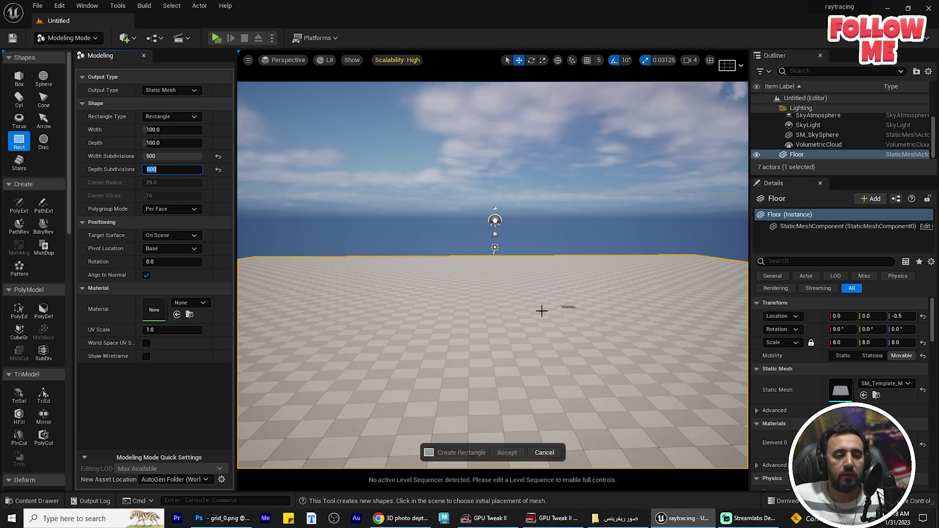
{"action": "left_click", "coordinate": [460, 319]}
{"action": "key", "text": "r"}
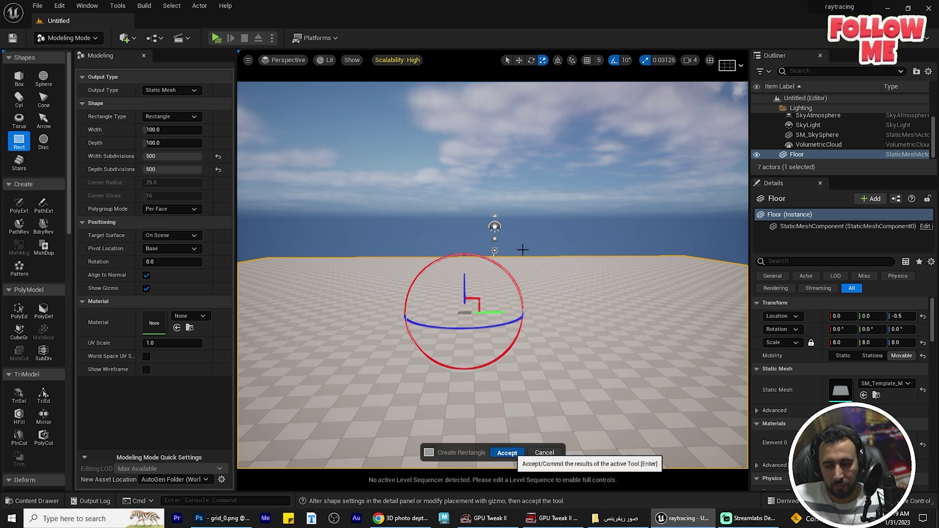
{"action": "key", "text": "Return"}
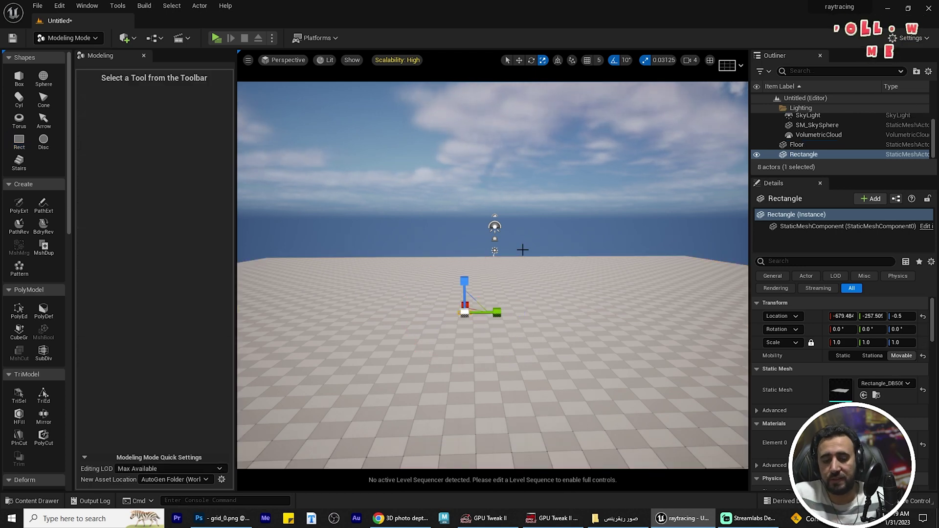
Scale the rectangle uniformly to about 23.8, rotate it 90° about Y to stand upright, and raise it to a height of about 883.
{"action": "left_click_drag", "start_coordinate": [480, 342], "coordinate": [465, 168], "text": "alt"}
{"action": "key", "text": "w"}
{"action": "key", "text": "e"}
{"action": "right_click_drag", "start_coordinate": [465, 168], "coordinate": [469, 127]}
{"action": "mouse_move", "coordinate": [470, 220]}
{"action": "left_mouse_down", "text": "alt"}
{"action": "mouse_move", "coordinate": [597, 235]}
{"action": "mouse_move", "coordinate": [472, 230]}
{"action": "left_mouse_up", "text": "alt"}
{"action": "mouse_move", "coordinate": [612, 340]}
{"action": "left_mouse_down", "text": "alt"}
{"action": "mouse_move", "coordinate": [587, 318]}
{"action": "mouse_move", "coordinate": [603, 338]}
{"action": "left_mouse_up", "text": "alt"}
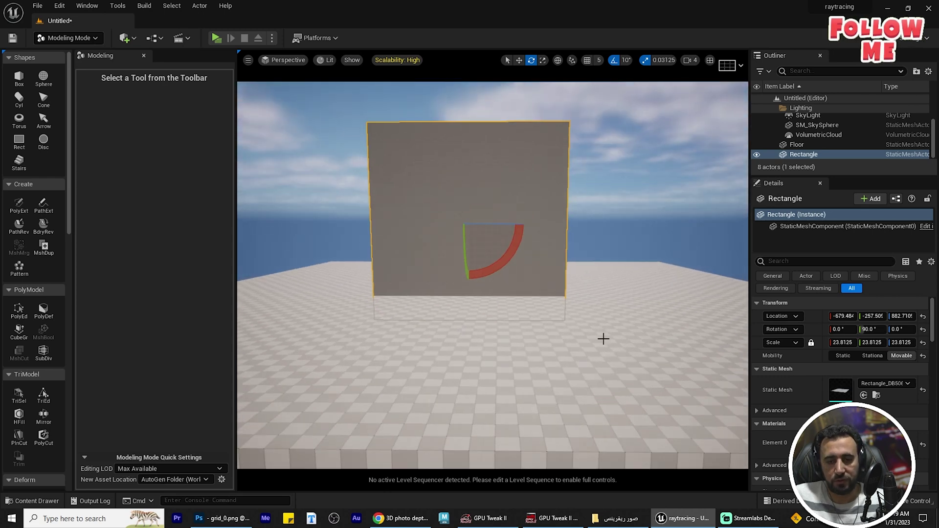
Save the level as test in a new folder named test under Content.
{"action": "key", "text": "ctrl+s"}
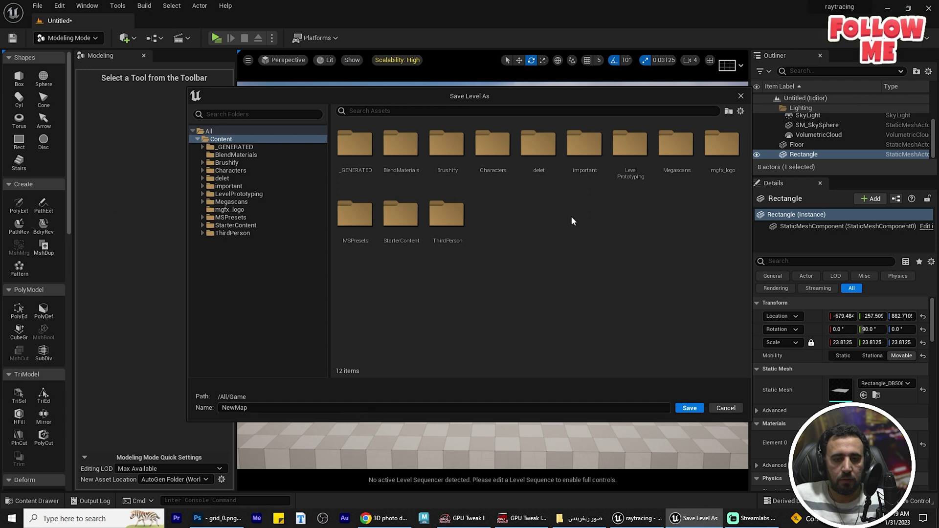
{"action": "right_click", "coordinate": [567, 239]}
{"action": "left_click", "coordinate": [607, 250]}
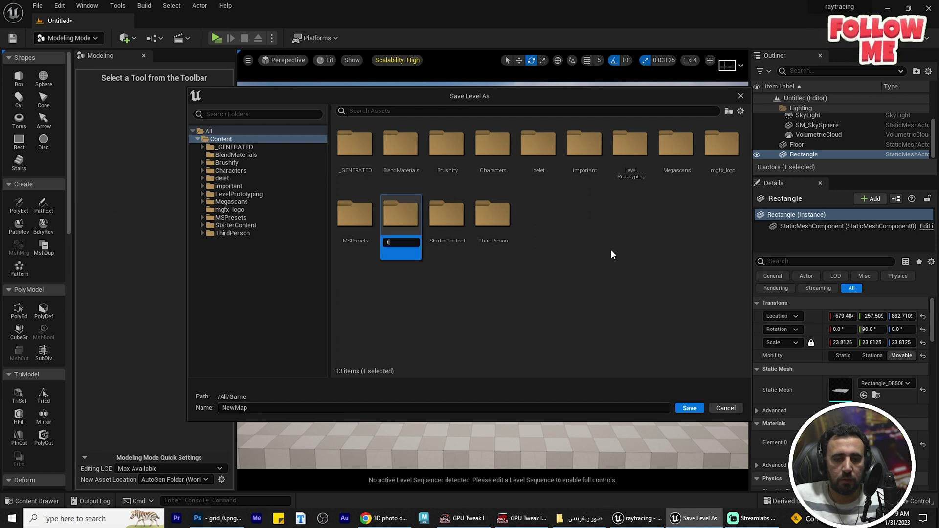
{"action": "key", "text": "Return"}
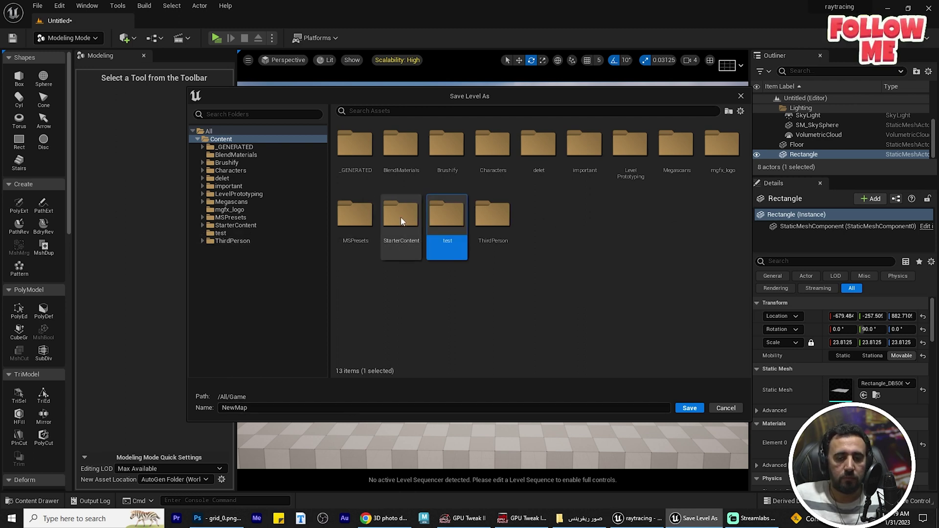
{"action": "double_click", "coordinate": [443, 218]}
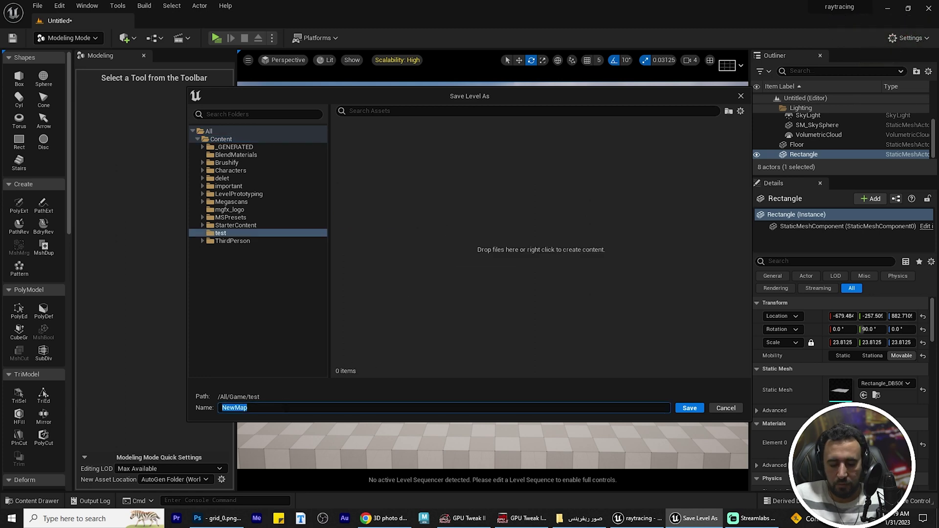
{"action": "type", "text": "test"}
{"action": "key", "text": "Return"}
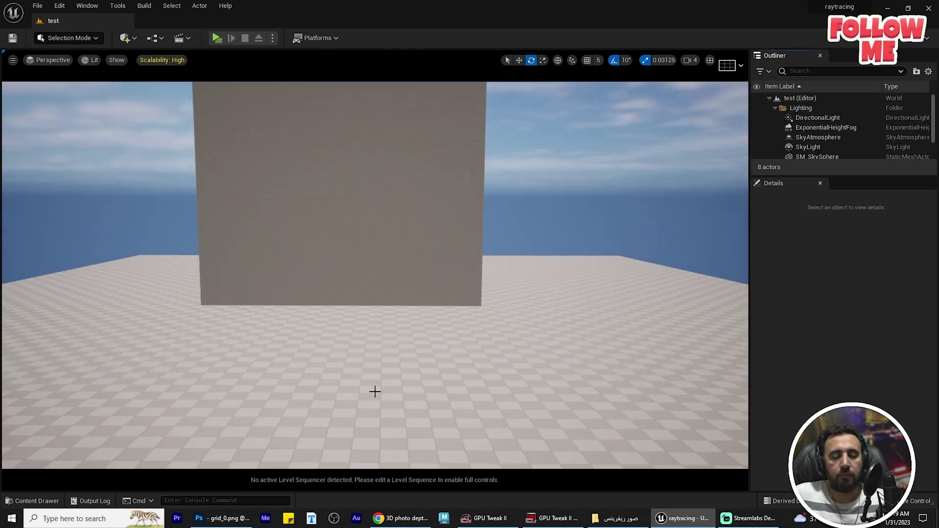
Create a new material with the default name in the Content test folder and open it for editing.
{"action": "mouse_move", "coordinate": [494, 319]}
{"action": "right_mouse_down"}
{"action": "mouse_move", "coordinate": [416, 372]}
{"action": "mouse_move", "coordinate": [495, 319]}
{"action": "right_mouse_up"}
{"action": "key", "text": "ctrl+space"}
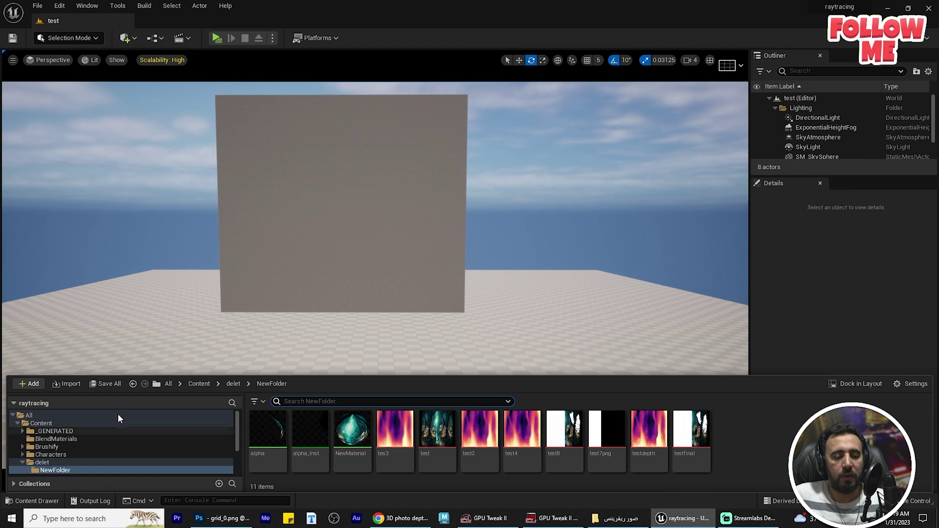
{"action": "left_click_drag", "start_coordinate": [155, 376], "coordinate": [156, 254]}
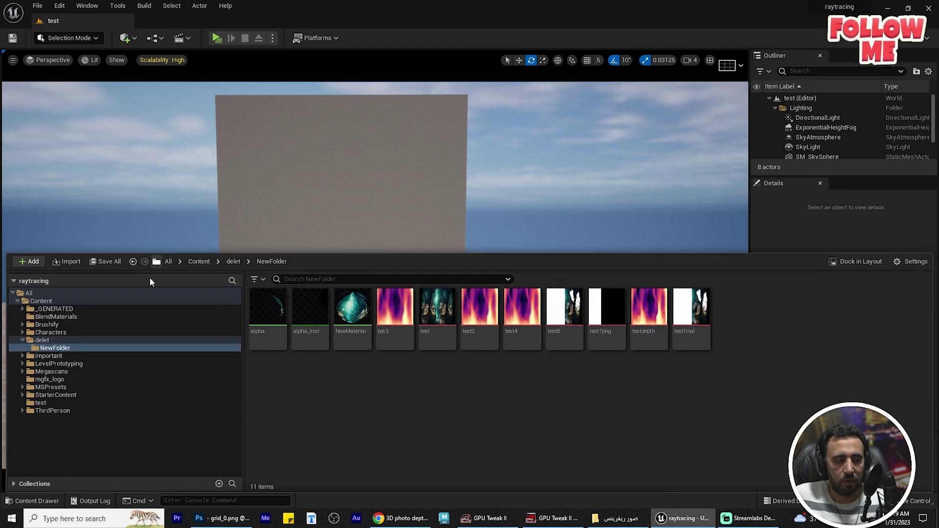
{"action": "left_click", "coordinate": [41, 404]}
{"action": "left_click", "coordinate": [449, 334]}
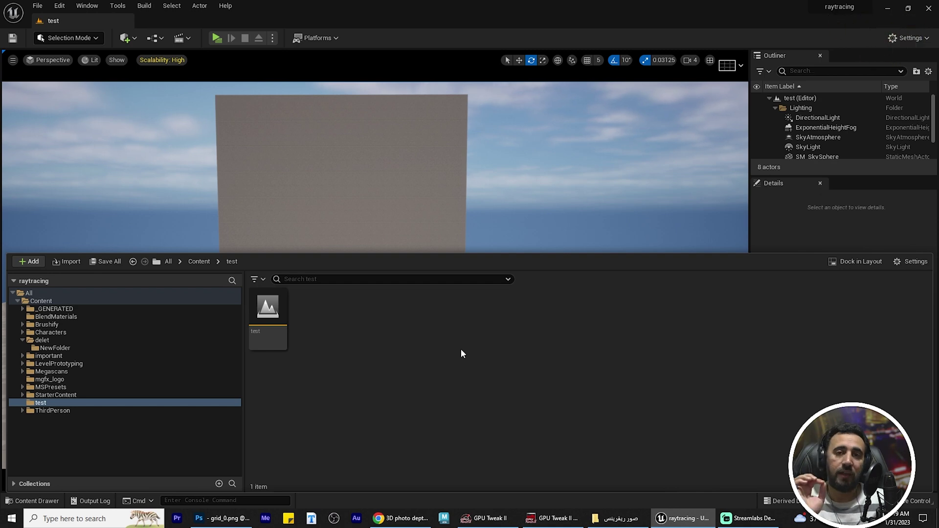
{"action": "right_click", "coordinate": [461, 348]}
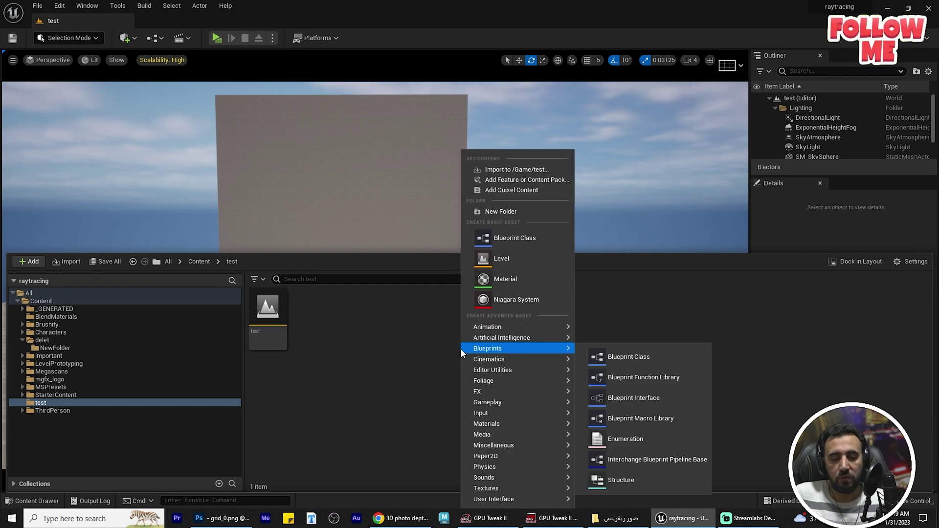
{"action": "mouse_move", "coordinate": [486, 424]}
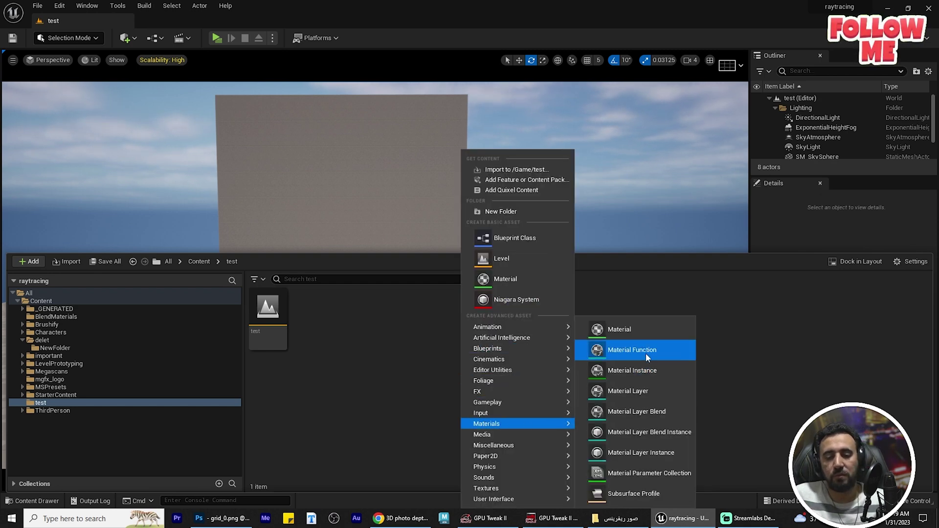
{"action": "left_click", "coordinate": [617, 329]}
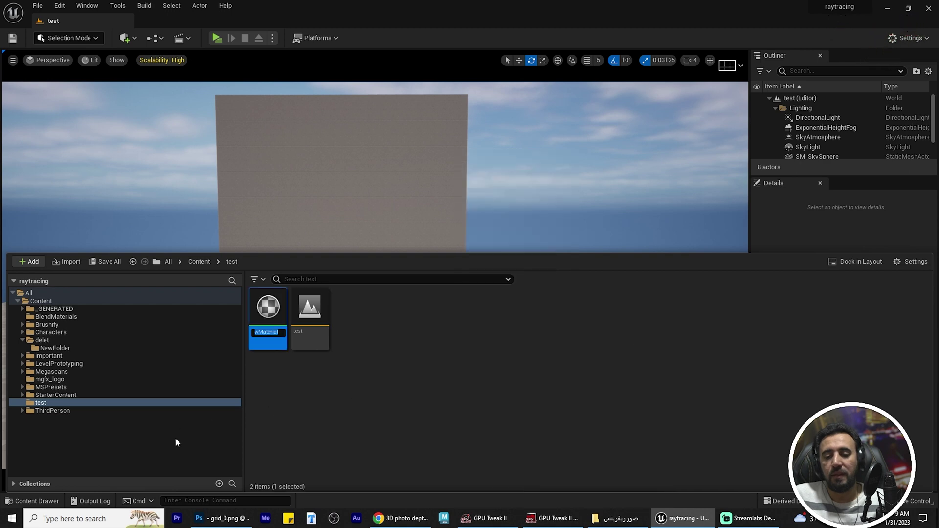
{"action": "double_click", "coordinate": [268, 309]}
{"action": "scroll", "coordinate": [567, 309], "scroll_direction": "down", "scroll_amount": 2}
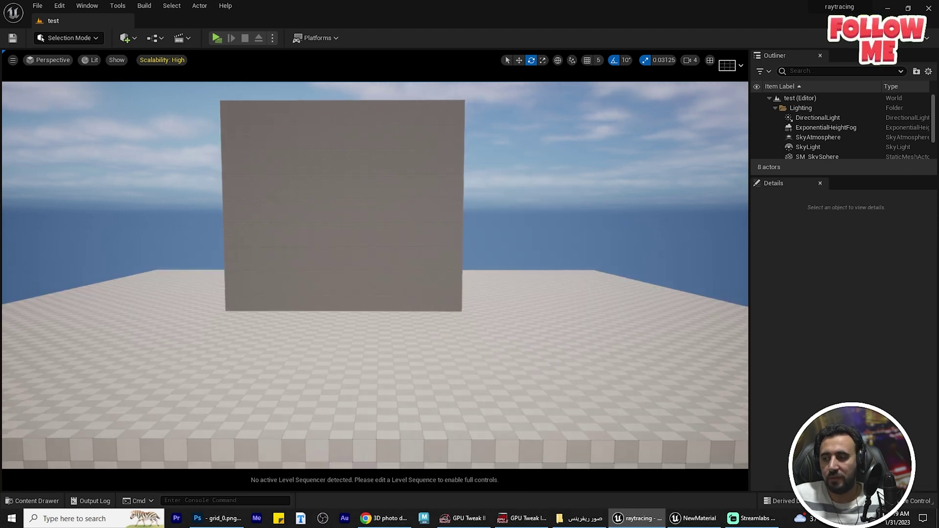
Bring the NewMaterial editor window over the level and show the test folder in an enlarged Content Drawer.
{"action": "left_click_drag", "start_coordinate": [938, 122], "coordinate": [342, 52]}
{"action": "key", "text": "ctrl+space"}
{"action": "left_click", "coordinate": [427, 427]}
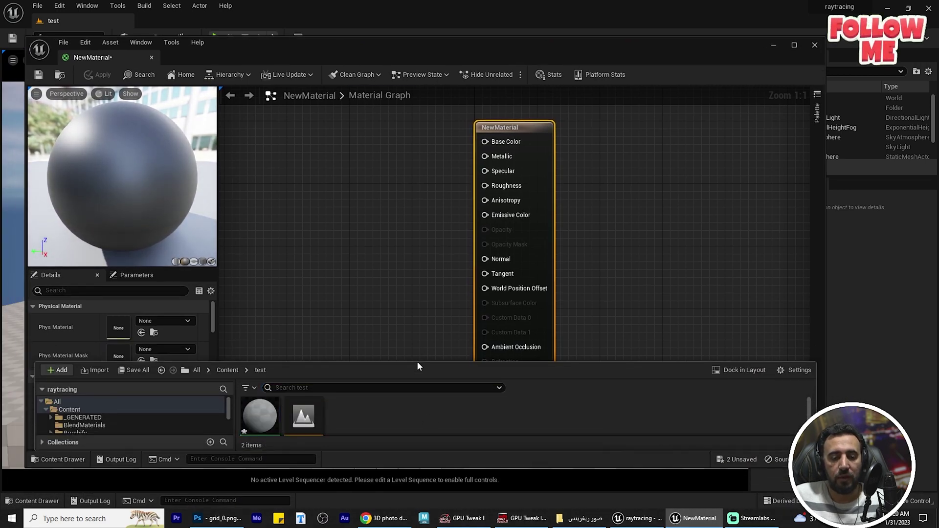
{"action": "left_click_drag", "start_coordinate": [417, 362], "coordinate": [429, 262]}
Import depth.png and main.jpg from the Desktop's test folder in File Explorer into the project's test folder.
{"action": "key", "text": "super+e"}
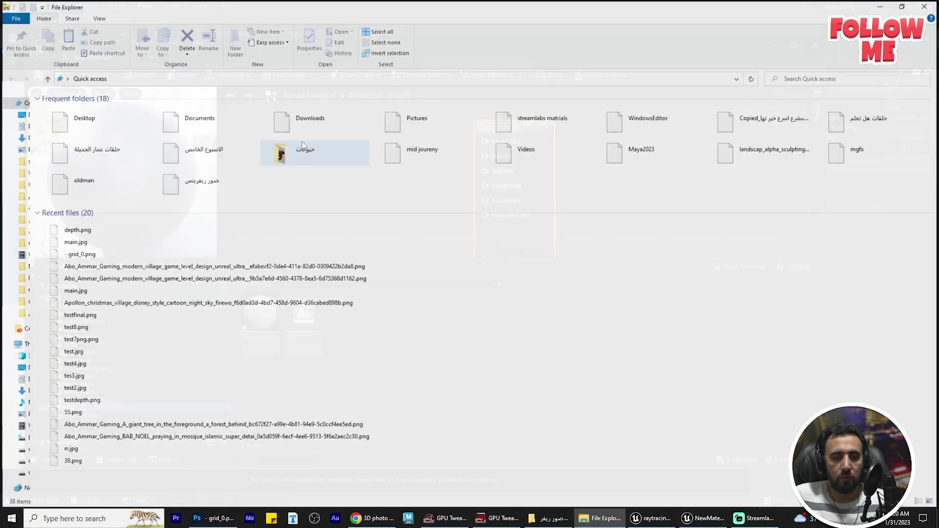
{"action": "double_click", "coordinate": [81, 120]}
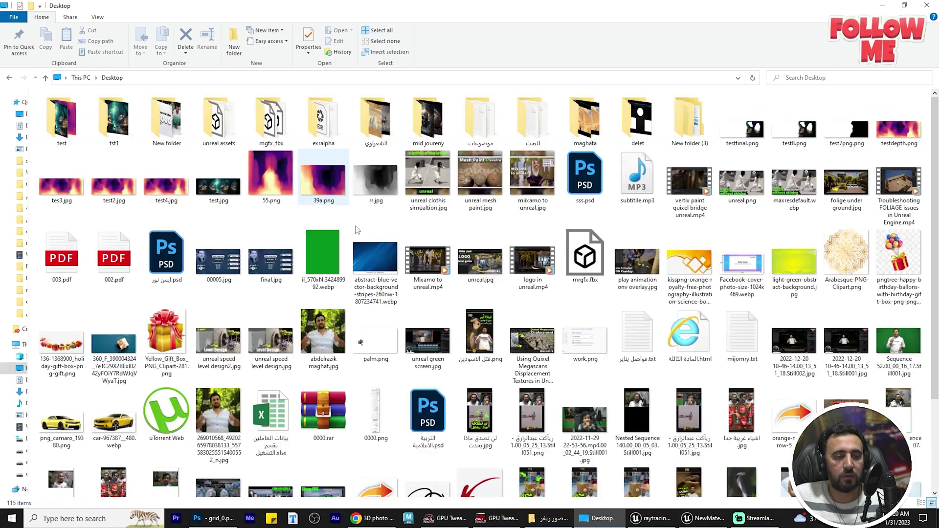
{"action": "left_click", "coordinate": [743, 126]}
{"action": "left_click", "coordinate": [698, 135]}
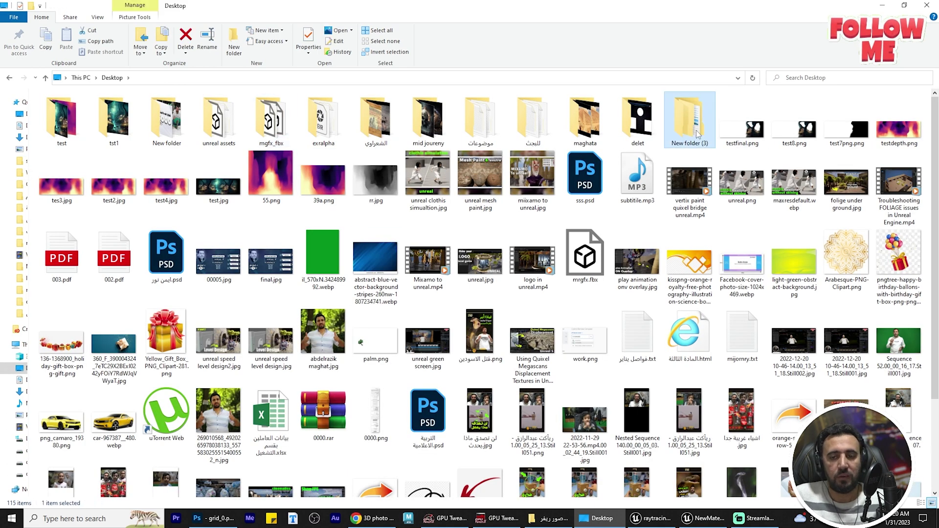
{"action": "double_click", "coordinate": [62, 119]}
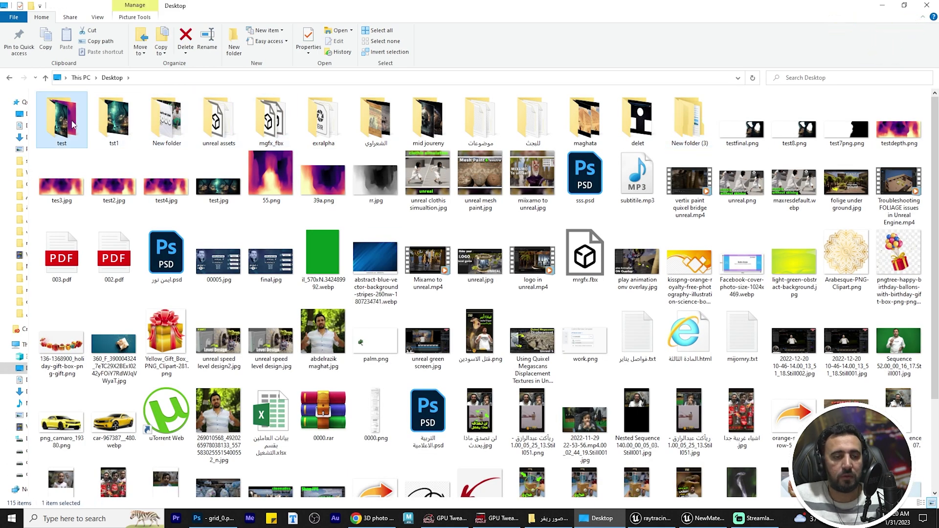
{"action": "left_click_drag", "start_coordinate": [267, 203], "coordinate": [398, 195]}
{"action": "key", "text": "alt+Tab"}
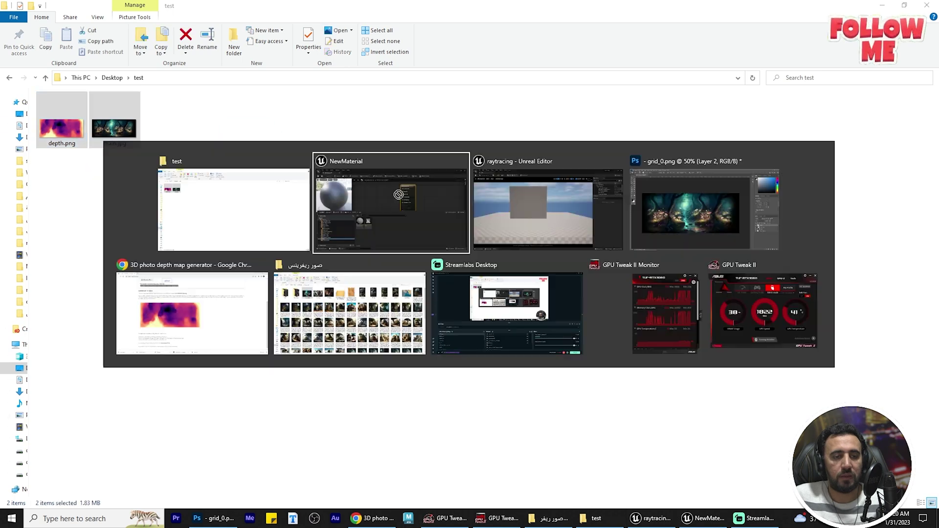
{"action": "key", "text": "alt+Tab"}
{"action": "key", "text": "alt+Tab"}
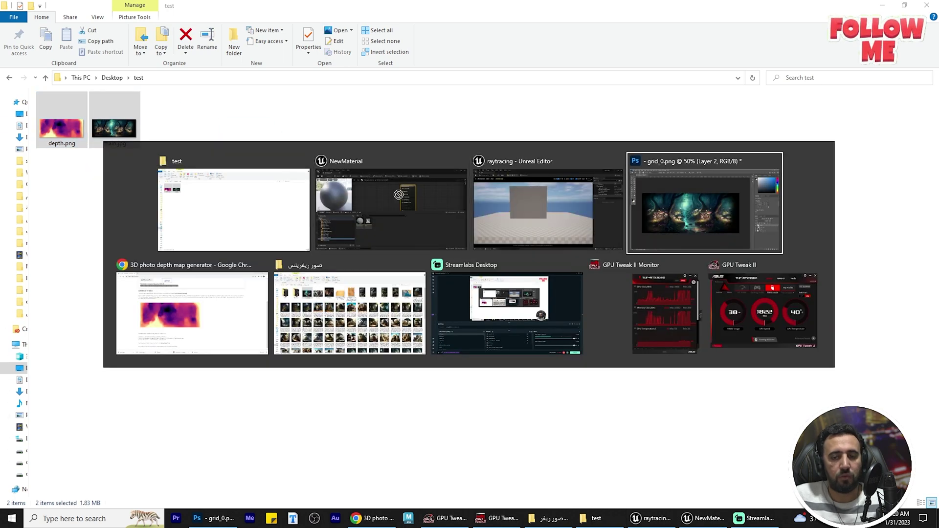
{"action": "key", "text": "alt+Tab"}
{"action": "key", "text": "alt+Tab"}
{"action": "key", "text": "alt+Tab"}
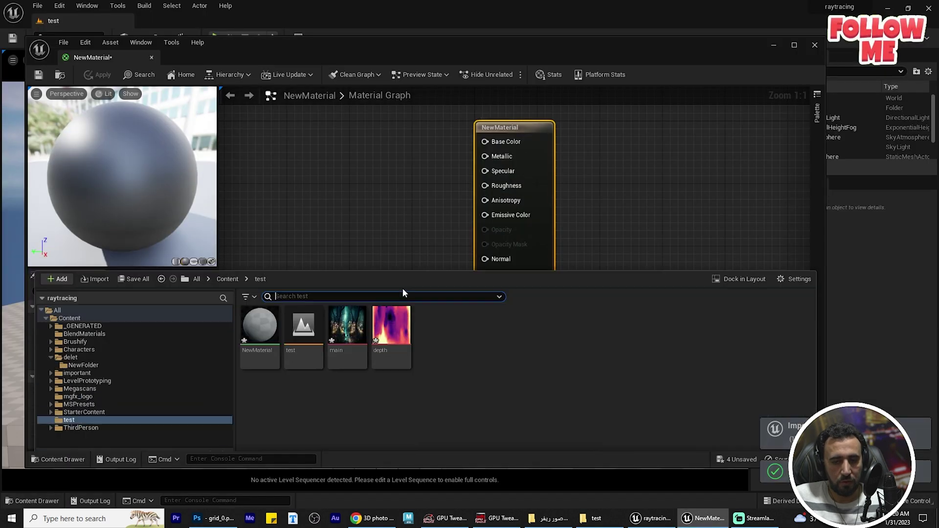
Add the main and depth textures to the material graph as Texture Sample nodes.
{"action": "left_click", "coordinate": [427, 225]}
{"action": "key", "text": "ctrl+space"}
{"action": "left_click", "coordinate": [408, 343]}
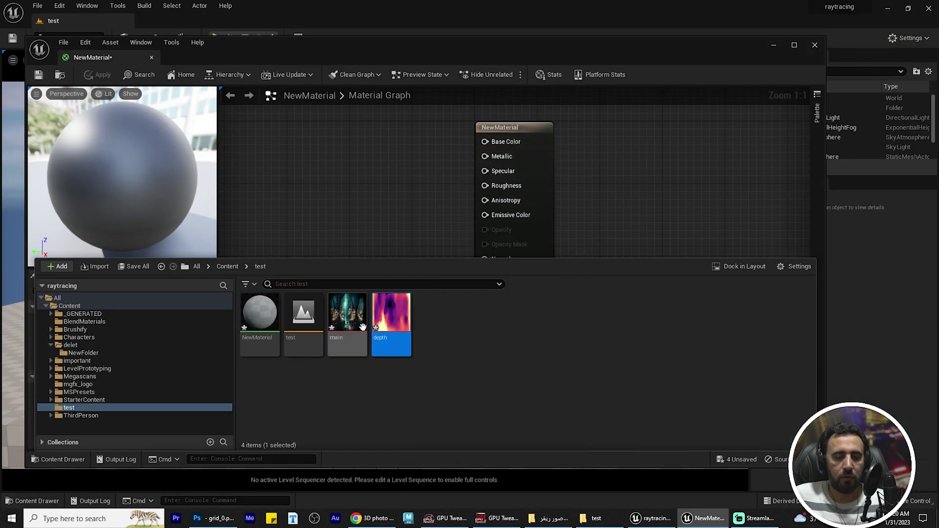
{"action": "left_click", "coordinate": [362, 327], "text": "ctrl"}
{"action": "left_click_drag", "start_coordinate": [366, 331], "coordinate": [329, 120]}
Arrange the Texture Sample nodes apart to the left of the material output, with main above depth.
{"action": "left_click_drag", "start_coordinate": [400, 228], "coordinate": [395, 138]}
{"action": "left_click_drag", "start_coordinate": [316, 117], "coordinate": [317, 297]}
{"action": "left_click_drag", "start_coordinate": [396, 136], "coordinate": [302, 117]}
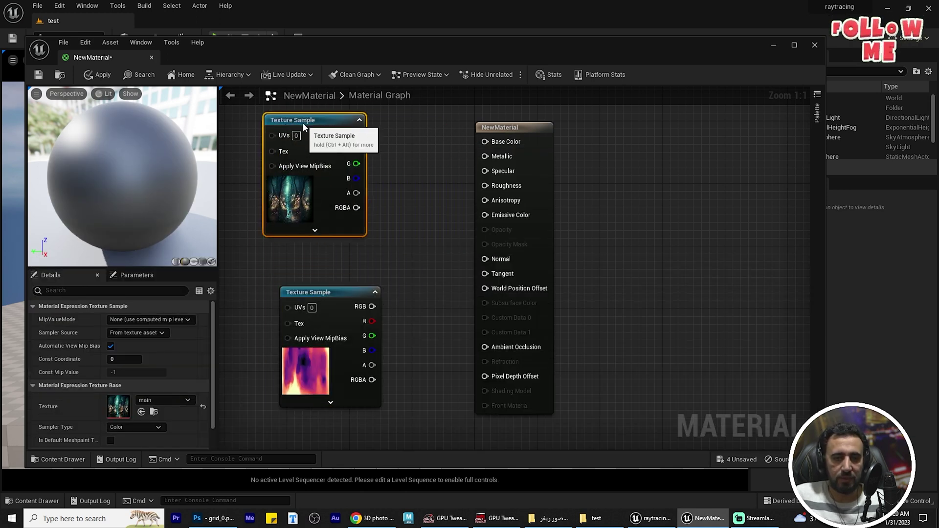
{"action": "right_click_drag", "start_coordinate": [405, 186], "coordinate": [525, 180]}
{"action": "left_click_drag", "start_coordinate": [426, 291], "coordinate": [393, 305]}
{"action": "right_click_drag", "start_coordinate": [514, 224], "coordinate": [540, 283]}
{"action": "left_click_drag", "start_coordinate": [472, 187], "coordinate": [393, 149]}
{"action": "left_click", "coordinate": [499, 187]}
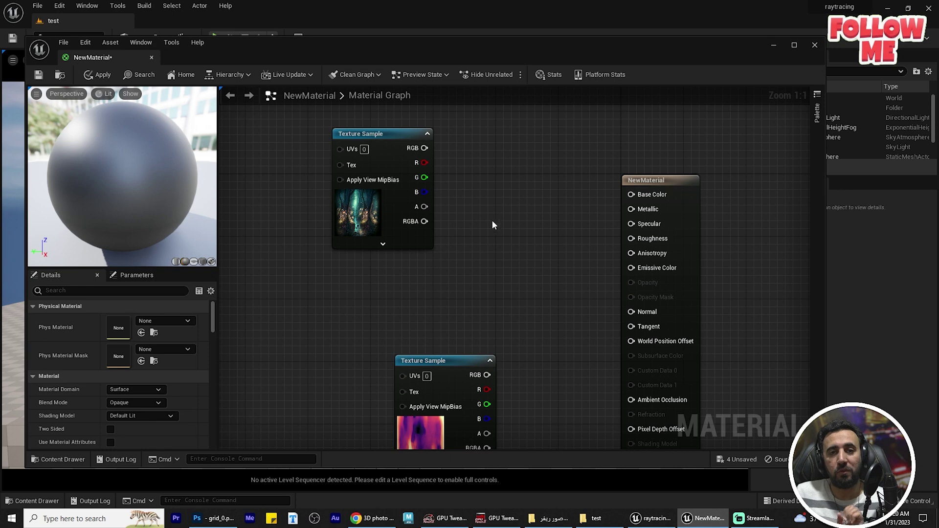
Add two Multiply nodes between the main texture sample and the material output, and space the nodes apart in a row.
{"action": "left_click", "coordinate": [483, 155]}
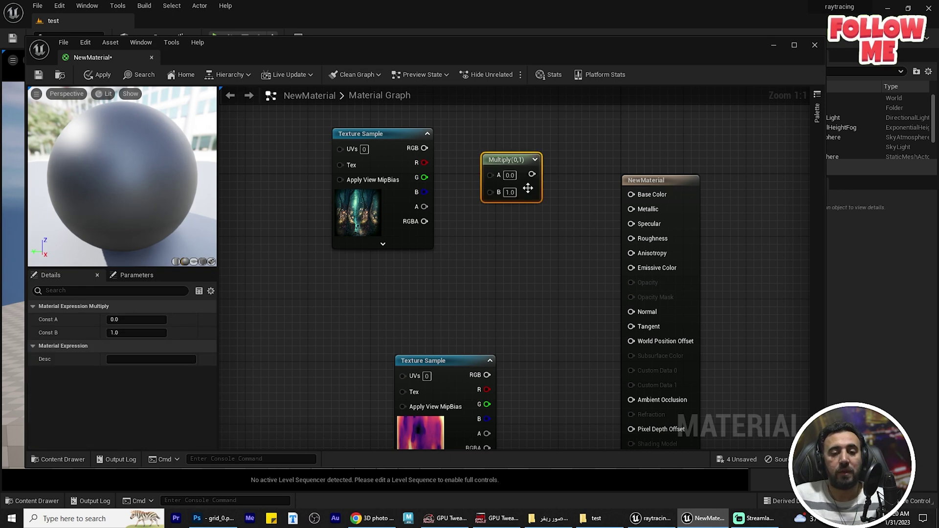
{"action": "left_click", "coordinate": [567, 161]}
{"action": "left_click_drag", "start_coordinate": [658, 180], "coordinate": [736, 173]}
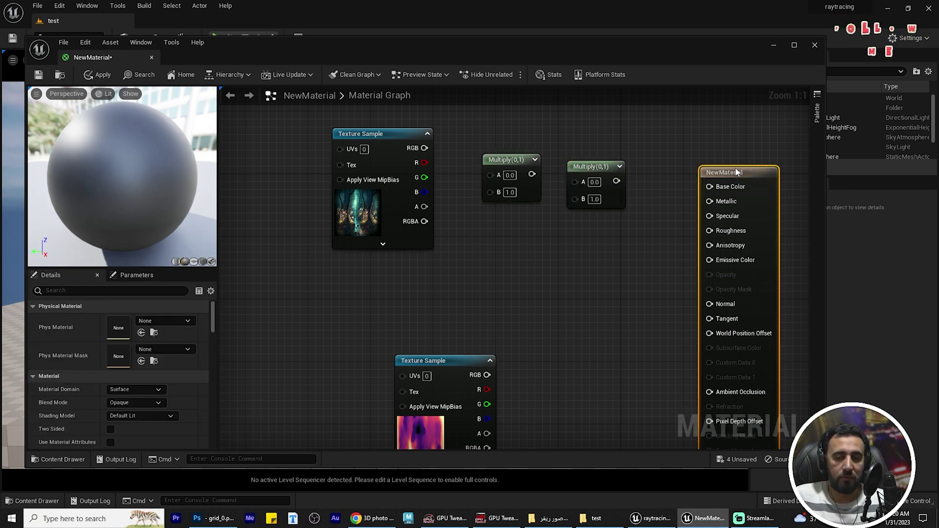
{"action": "left_click_drag", "start_coordinate": [592, 166], "coordinate": [592, 157]}
{"action": "right_click_drag", "start_coordinate": [467, 237], "coordinate": [478, 314]}
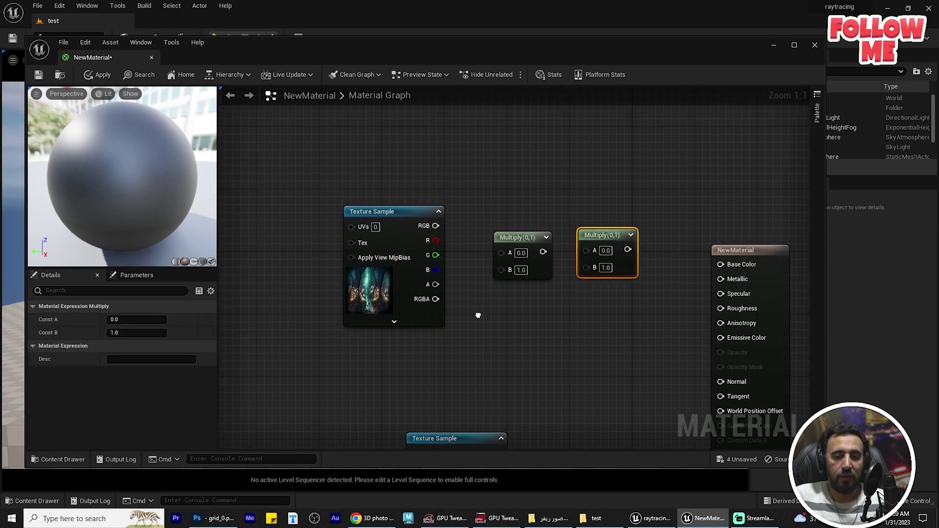
{"action": "left_click_drag", "start_coordinate": [405, 206], "coordinate": [373, 221]}
{"action": "mouse_move", "coordinate": [512, 235]}
{"action": "left_mouse_down"}
{"action": "mouse_move", "coordinate": [475, 182]}
{"action": "mouse_move", "coordinate": [504, 225]}
{"action": "left_mouse_up"}
{"action": "left_click", "coordinate": [489, 182]}
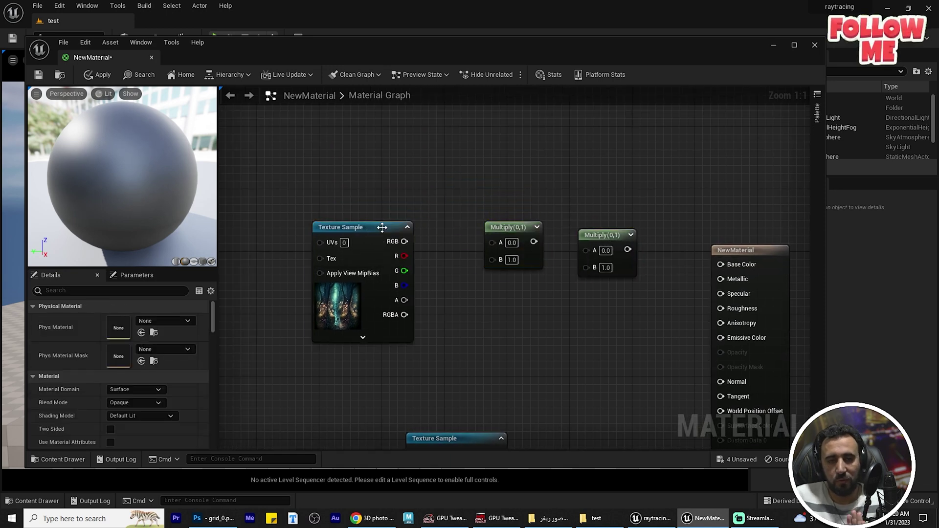
{"action": "left_click_drag", "start_coordinate": [382, 228], "coordinate": [397, 229]}
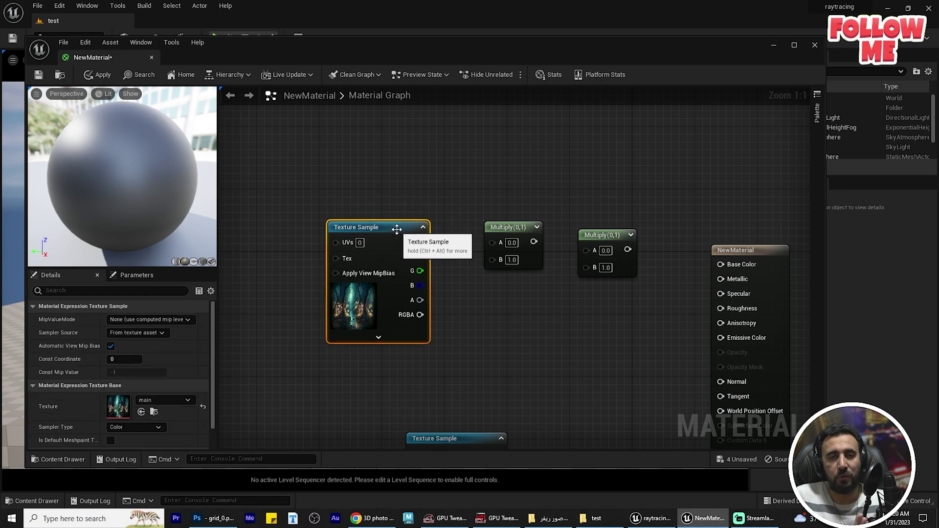
{"action": "left_click", "coordinate": [440, 190]}
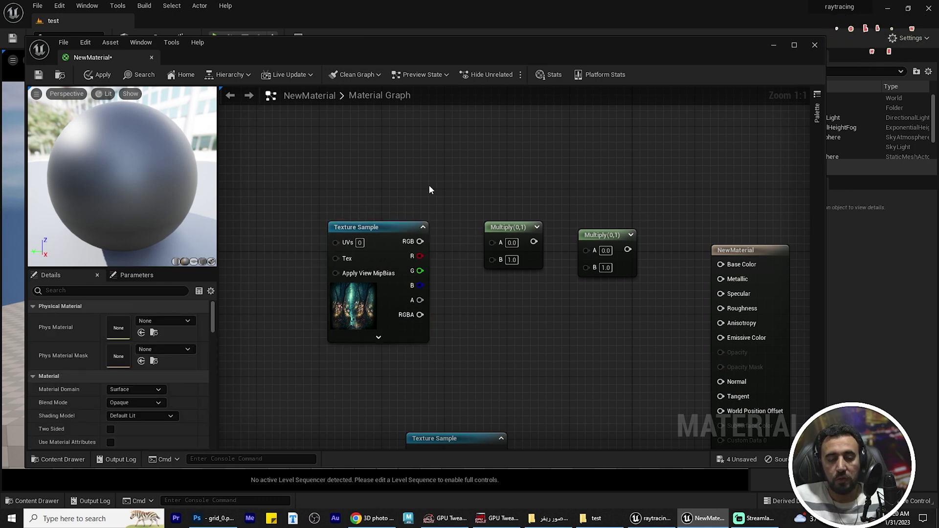
Add a Constant3Vector node above the main texture sample, moving the texture sample down slightly to make room.
{"action": "right_click", "coordinate": [396, 142]}
{"action": "key", "text": "Escape"}
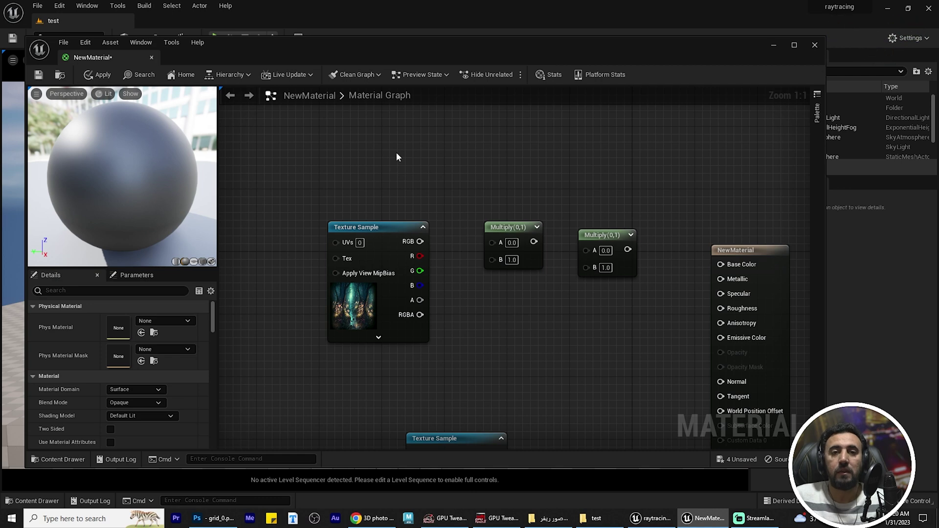
{"action": "key", "text": "3"}
{"action": "left_click", "coordinate": [396, 157]}
{"action": "left_click_drag", "start_coordinate": [455, 167], "coordinate": [406, 135]}
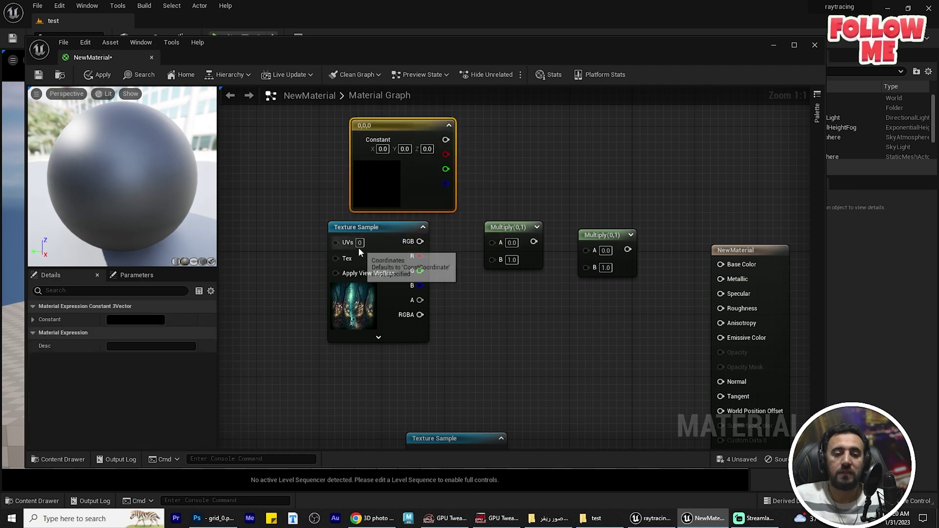
{"action": "left_click_drag", "start_coordinate": [360, 252], "coordinate": [359, 267]}
Set the Constant3Vector's colour to white (1, 1, 1).
{"action": "double_click", "coordinate": [390, 182]}
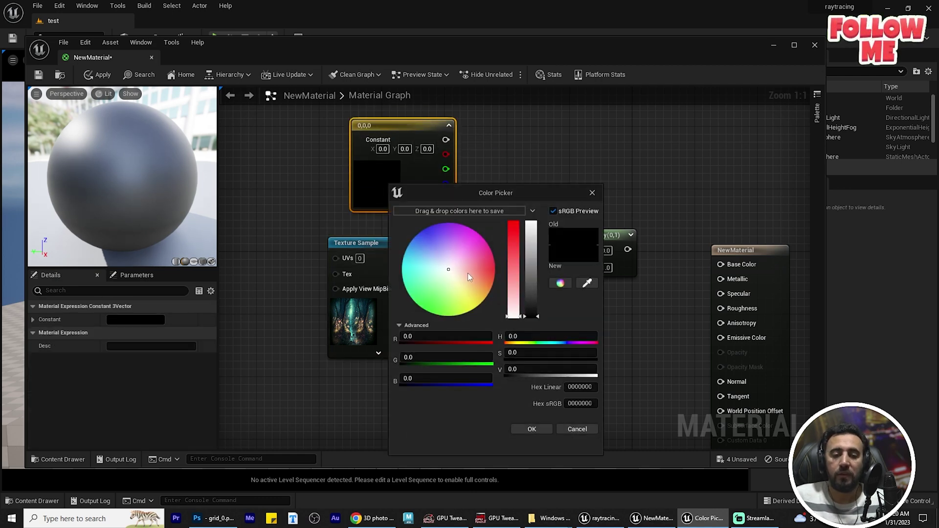
{"action": "left_click", "coordinate": [432, 265]}
{"action": "left_click_drag", "start_coordinate": [509, 283], "coordinate": [514, 321]}
{"action": "left_click_drag", "start_coordinate": [533, 247], "coordinate": [528, 184]}
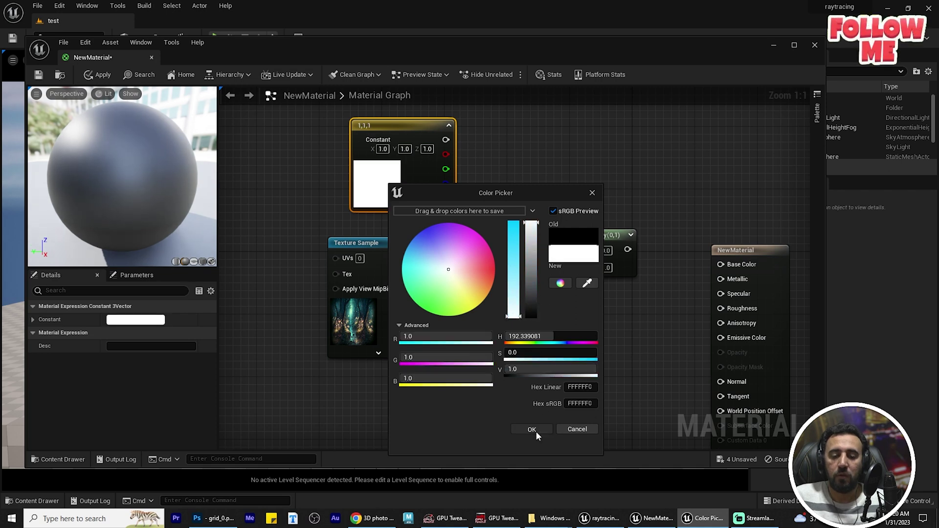
{"action": "left_click", "coordinate": [533, 430]}
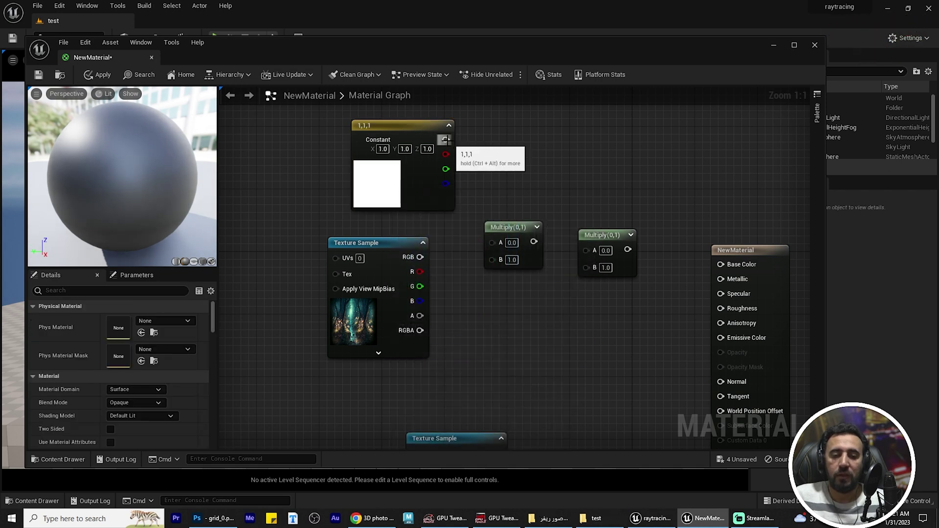
Wire the white constant and the main texture's RGB into the first Multiply's A and B, and convert the main texture sample to a parameter.
{"action": "left_click_drag", "start_coordinate": [485, 226], "coordinate": [491, 257]}
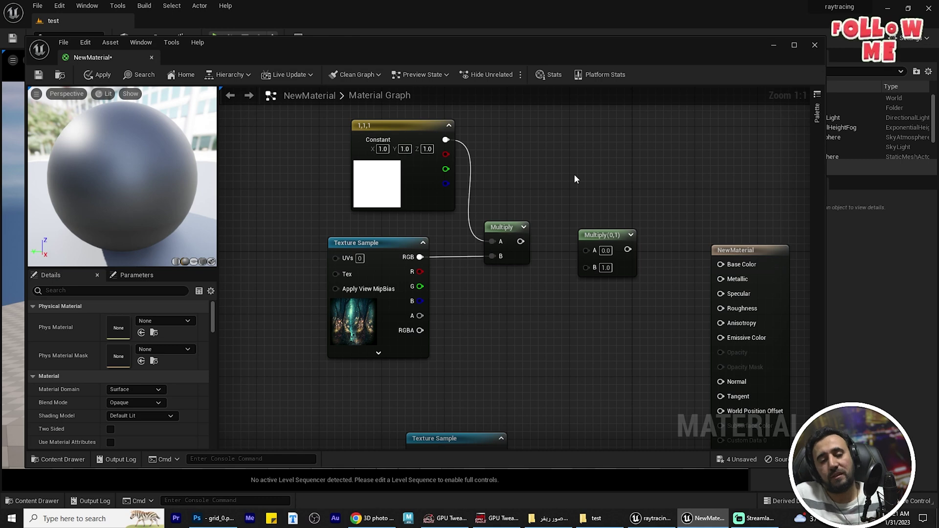
{"action": "right_click", "coordinate": [346, 245]}
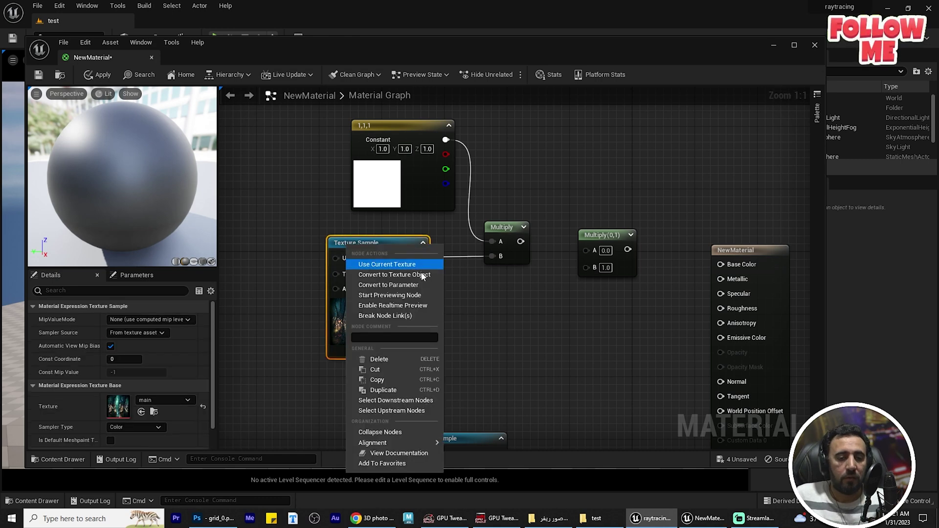
{"action": "left_click", "coordinate": [421, 288]}
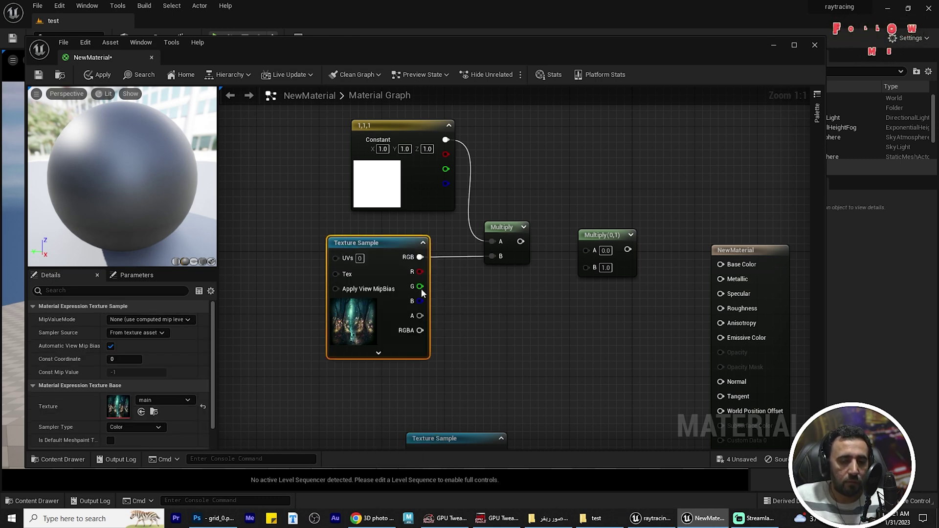
{"action": "left_click_drag", "start_coordinate": [359, 248], "coordinate": [375, 249]}
{"action": "left_click", "coordinate": [580, 317]}
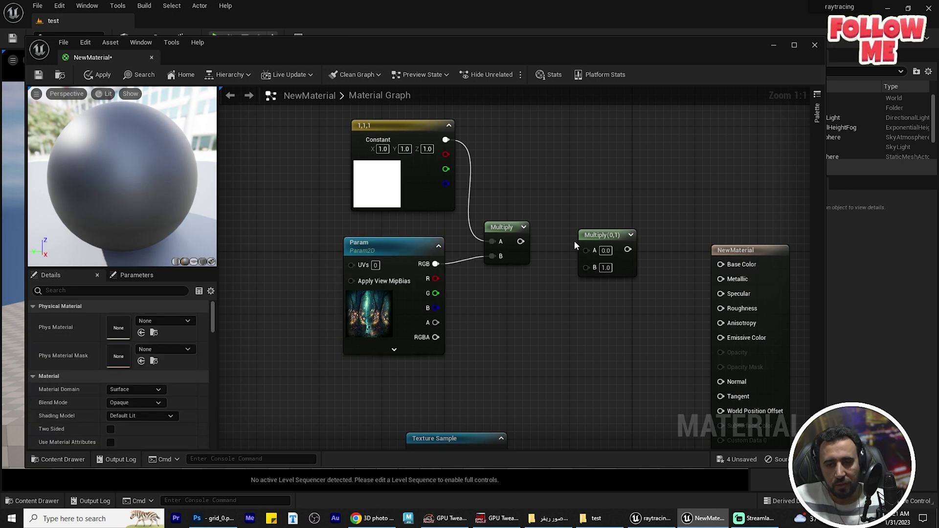
Feed the first Multiply into the second Multiply's A and promote its B input to a parameter named bright.
{"action": "left_click_drag", "start_coordinate": [524, 244], "coordinate": [587, 250]}
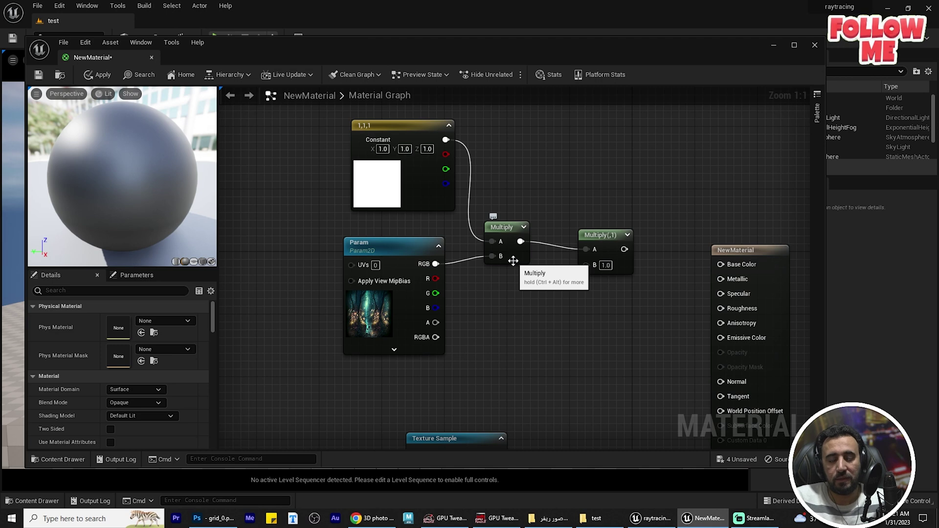
{"action": "right_click", "coordinate": [589, 267]}
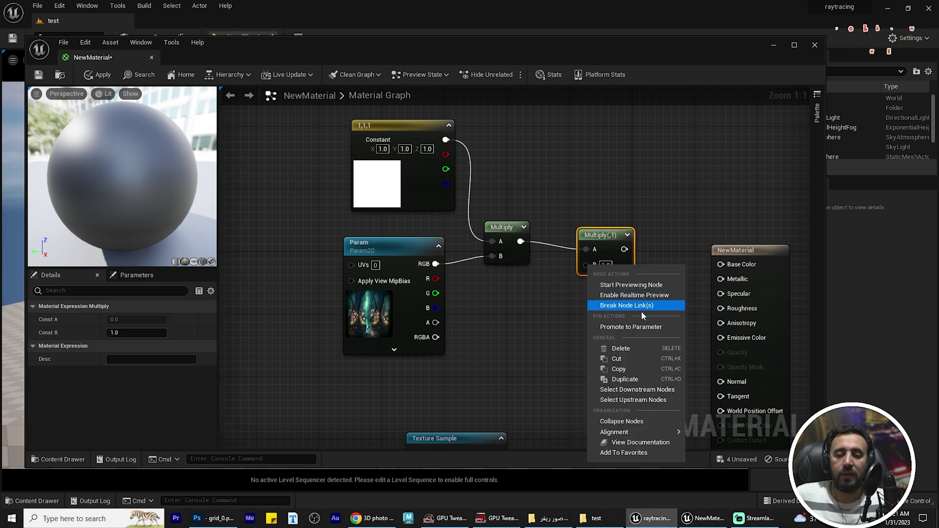
{"action": "left_click", "coordinate": [644, 329]}
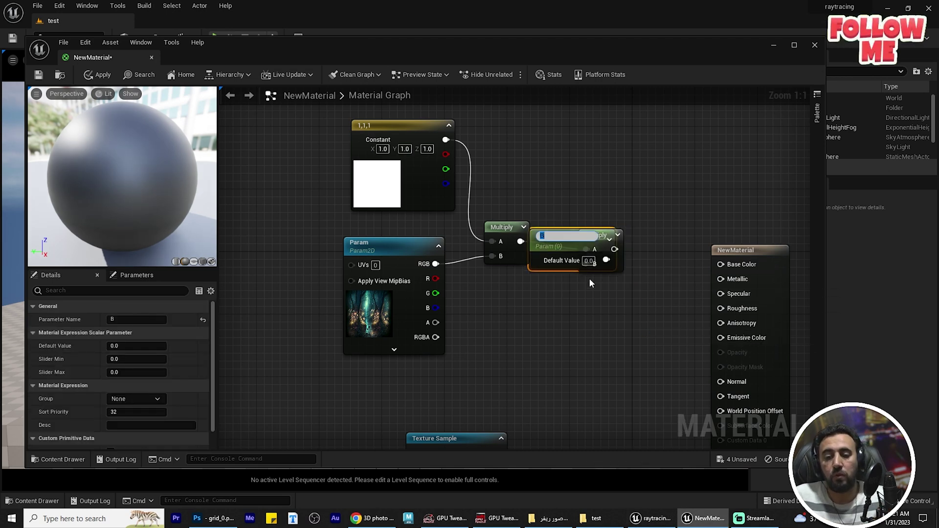
{"action": "left_click_drag", "start_coordinate": [533, 241], "coordinate": [494, 327]}
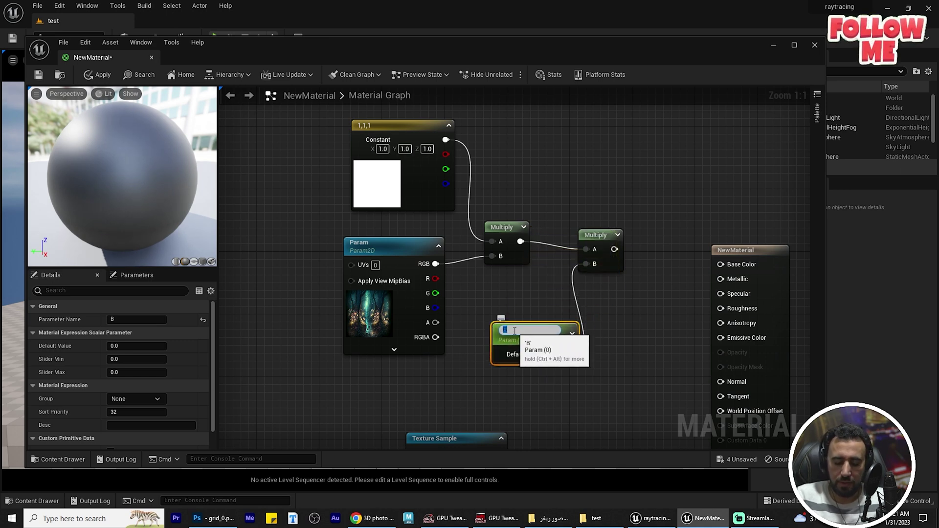
{"action": "type", "text": "b"}
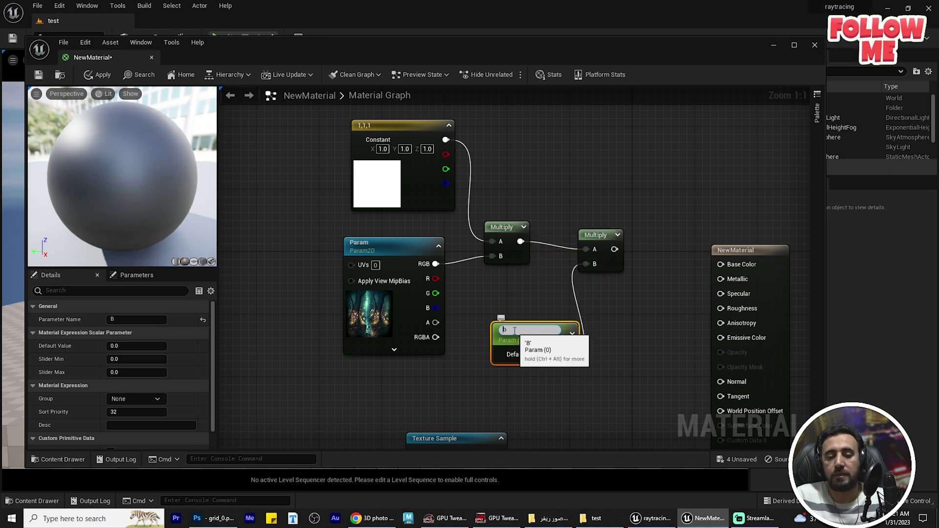
{"action": "type", "text": "right"}
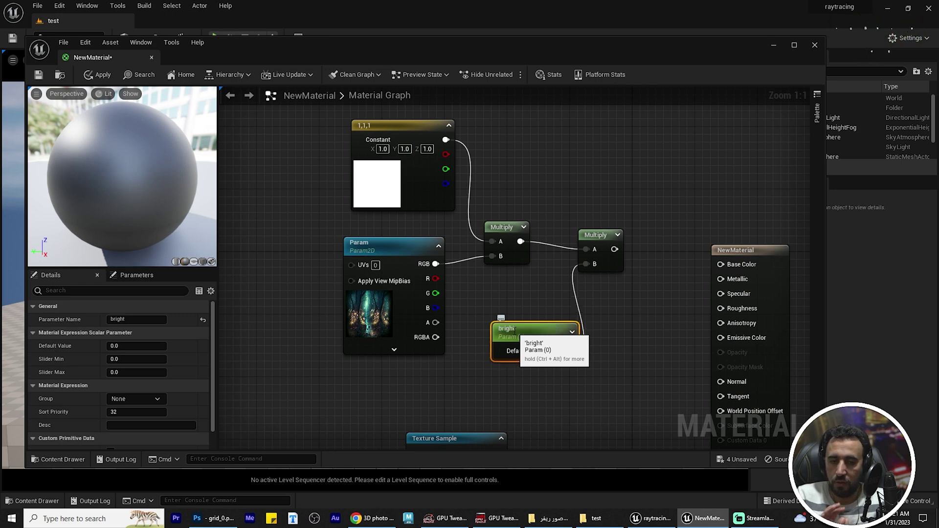
Connect the second Multiply's output to the material's Base Color and save the material.
{"action": "left_click_drag", "start_coordinate": [614, 249], "coordinate": [632, 251]}
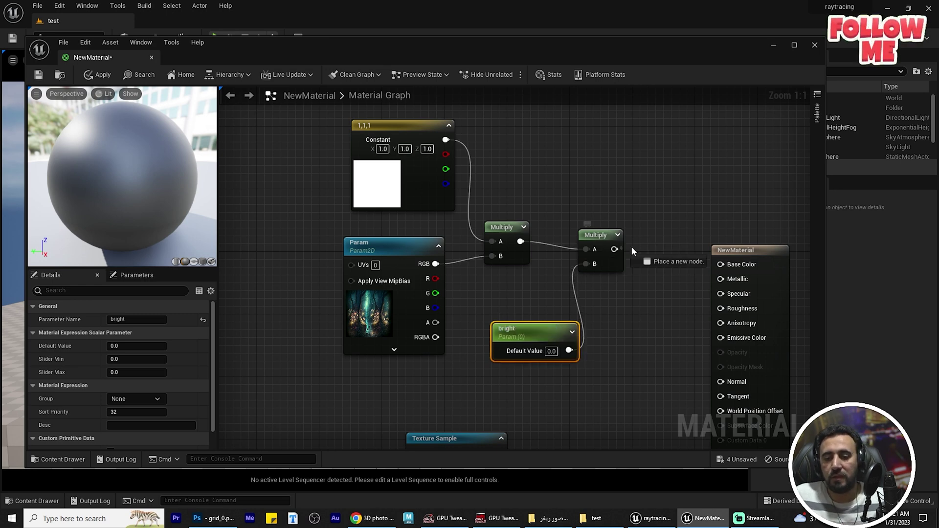
{"action": "left_click_drag", "start_coordinate": [723, 264], "coordinate": [721, 264]}
{"action": "right_click_drag", "start_coordinate": [675, 331], "coordinate": [664, 247]}
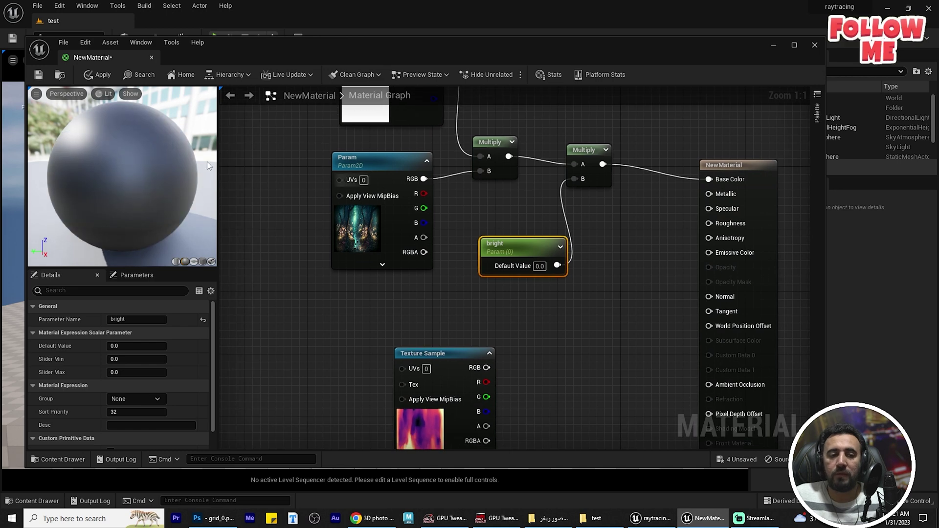
{"action": "left_click_drag", "start_coordinate": [139, 216], "coordinate": [259, 215]}
{"action": "left_click", "coordinate": [42, 80]}
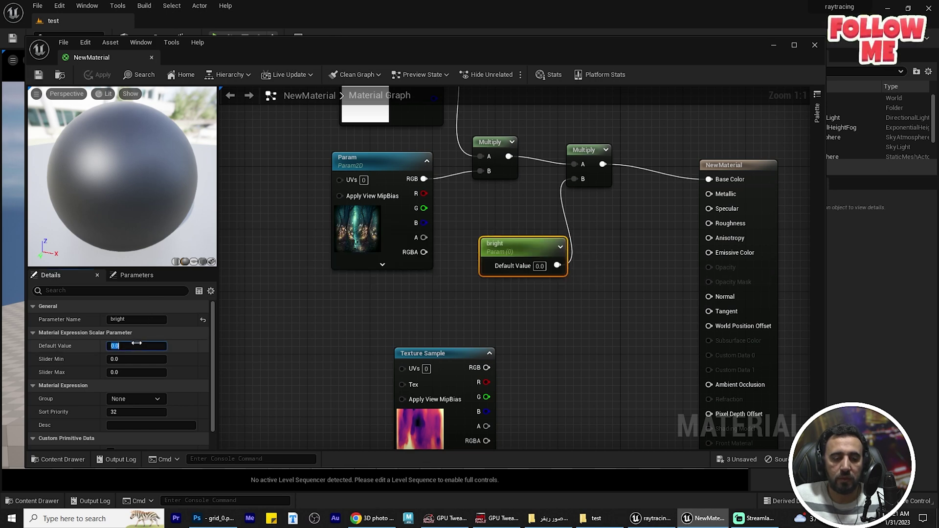
Set the bright parameter's default value to 1.0 and inspect the texture around the preview sphere.
{"action": "left_click", "coordinate": [451, 300]}
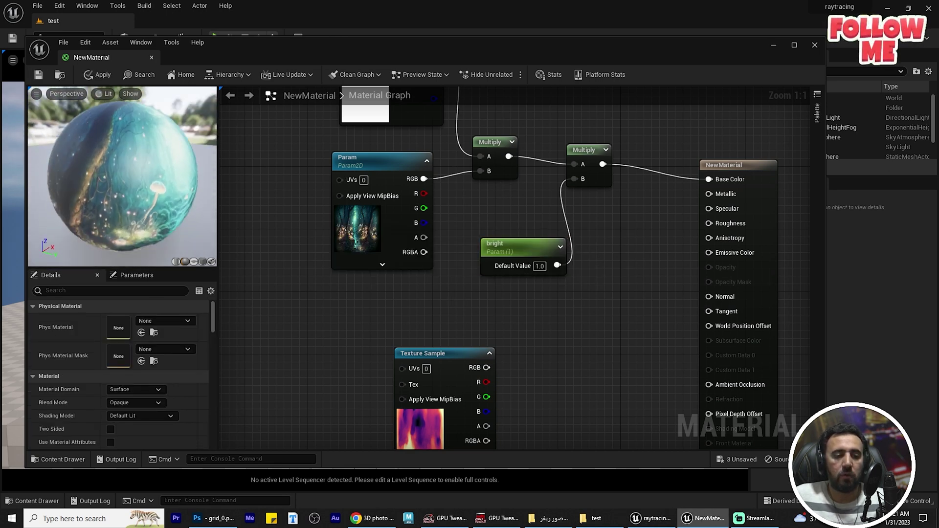
{"action": "left_click_drag", "start_coordinate": [122, 176], "coordinate": [64, 180]}
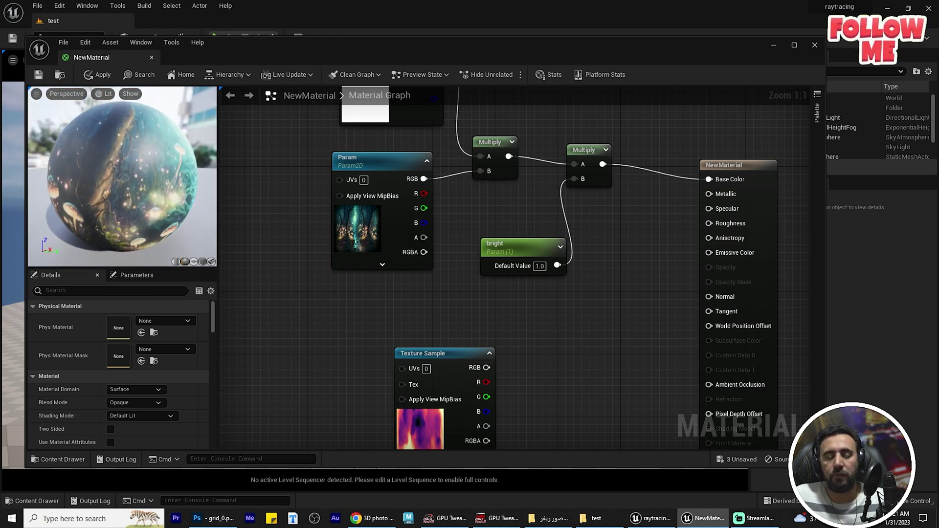
{"action": "left_click_drag", "start_coordinate": [152, 207], "coordinate": [122, 208]}
Set the material's shading model to Unlit, save the material and check the preview sphere.
{"action": "left_click", "coordinate": [717, 163]}
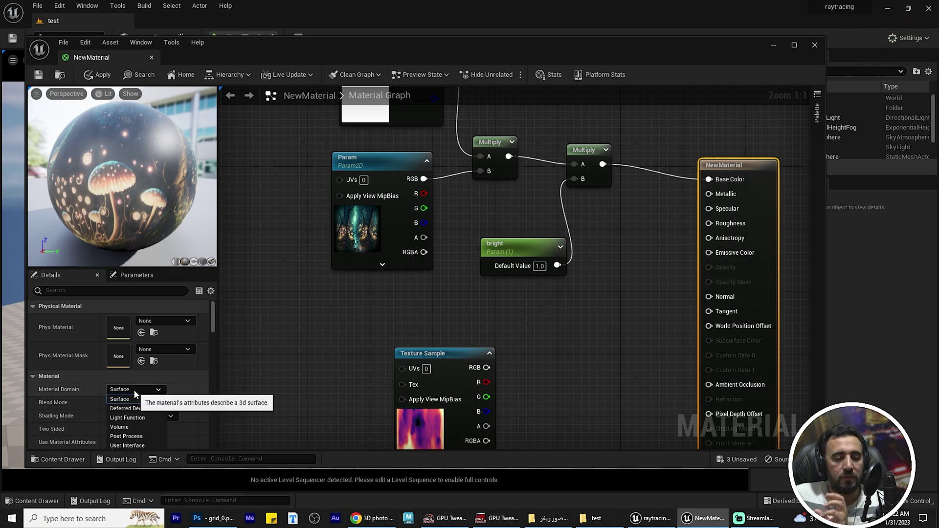
{"action": "left_click", "coordinate": [141, 415]}
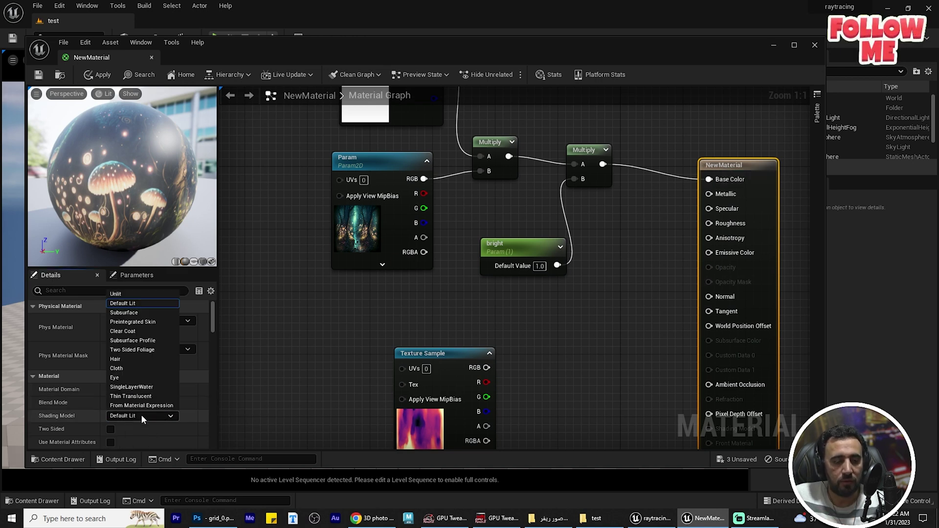
{"action": "left_click", "coordinate": [118, 295]}
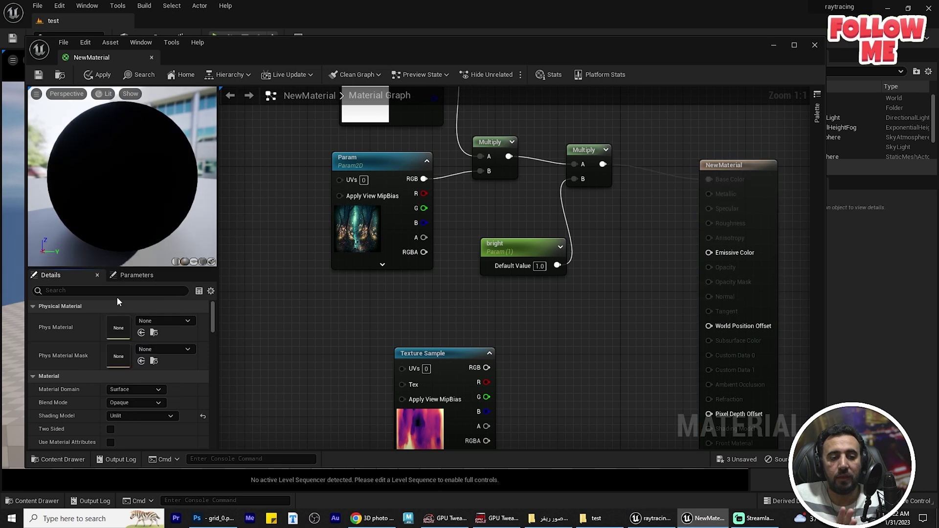
{"action": "left_click", "coordinate": [515, 243]}
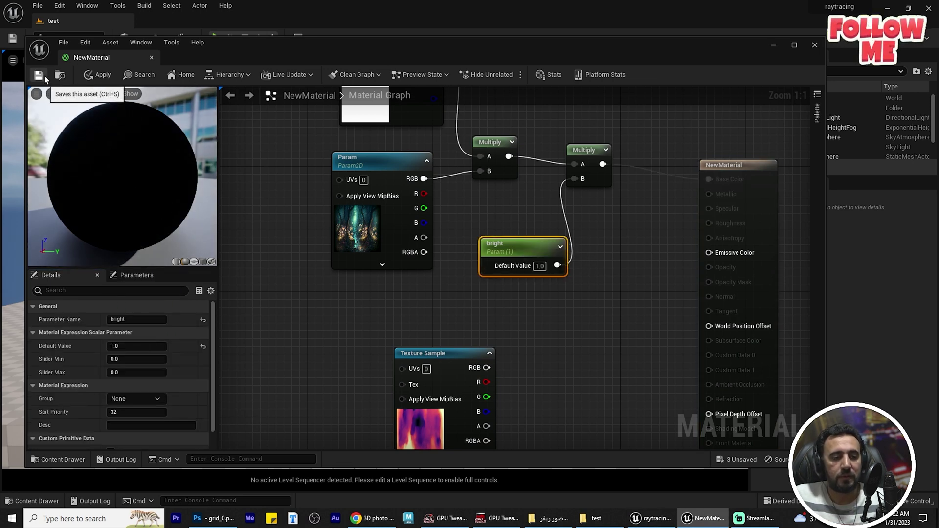
{"action": "key", "text": "ctrl+s"}
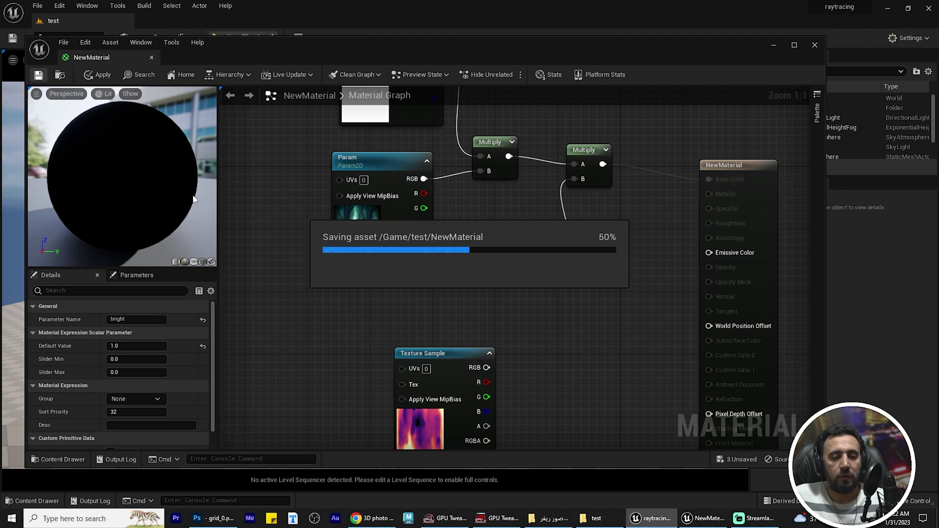
{"action": "left_click_drag", "start_coordinate": [146, 214], "coordinate": [59, 196]}
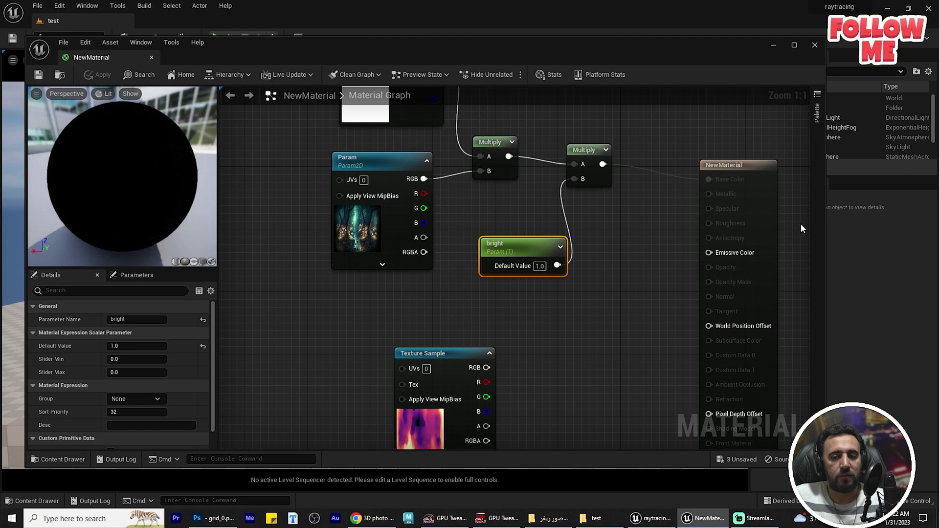
Connect the second Multiply's output to Emissive Color and inspect the unlit texture on the preview sphere.
{"action": "left_click_drag", "start_coordinate": [602, 164], "coordinate": [659, 219]}
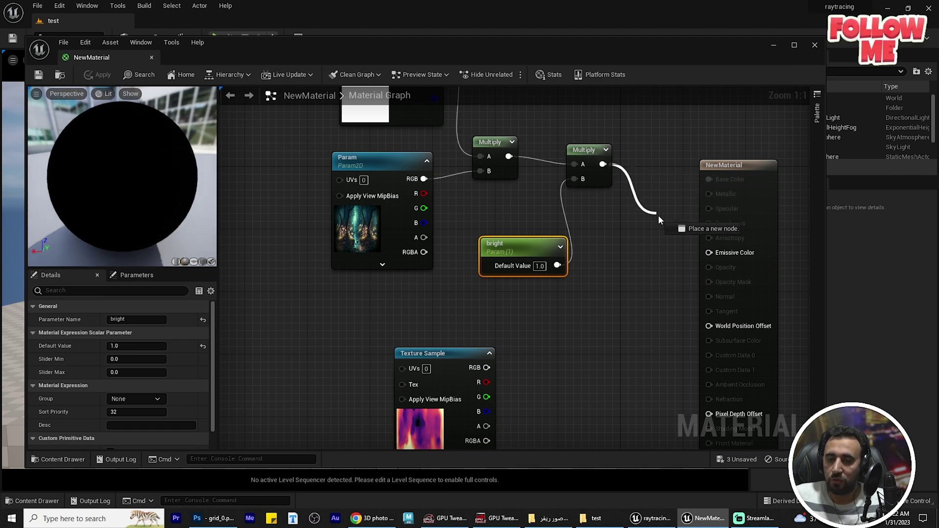
{"action": "left_click_drag", "start_coordinate": [713, 258], "coordinate": [710, 253]}
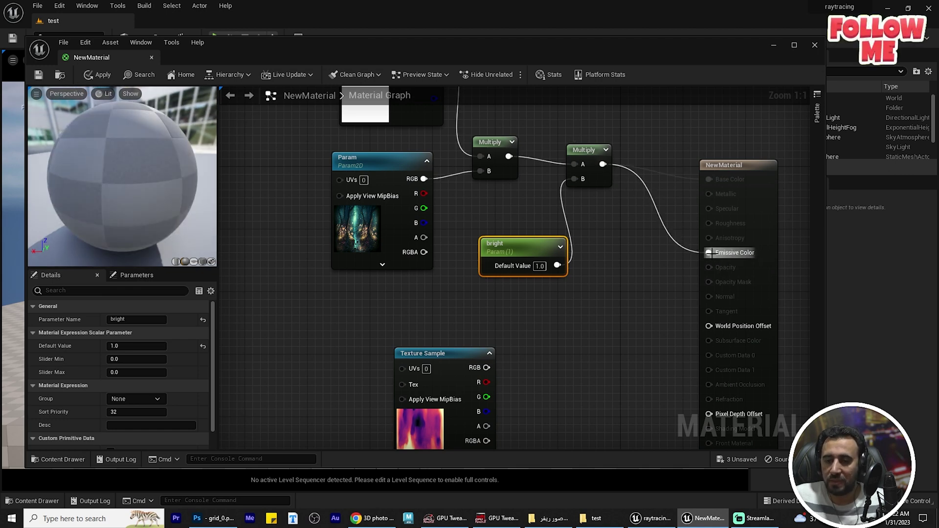
{"action": "mouse_move", "coordinate": [122, 176]}
{"action": "left_mouse_down"}
{"action": "mouse_move", "coordinate": [161, 176]}
{"action": "mouse_move", "coordinate": [122, 176]}
{"action": "left_mouse_up"}
{"action": "left_click_drag", "start_coordinate": [181, 176], "coordinate": [166, 201]}
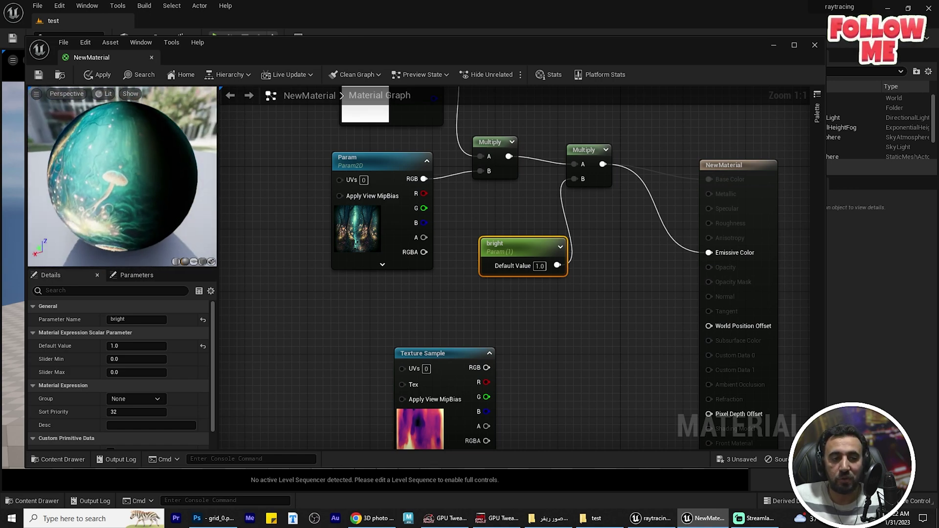
Save the material and rename its asset in the test folder as testmatrial.
{"action": "left_click", "coordinate": [38, 74]}
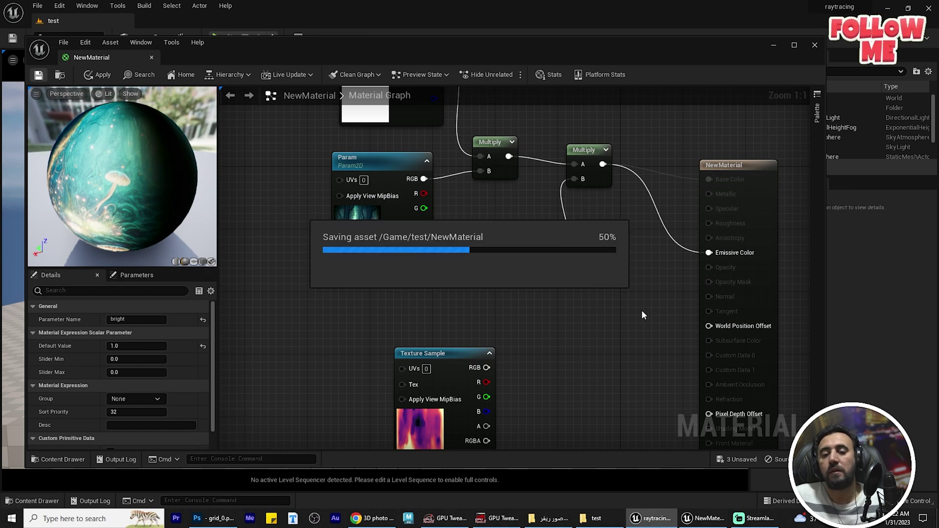
{"action": "left_click_drag", "start_coordinate": [627, 46], "coordinate": [812, 52]}
{"action": "left_click", "coordinate": [310, 465]}
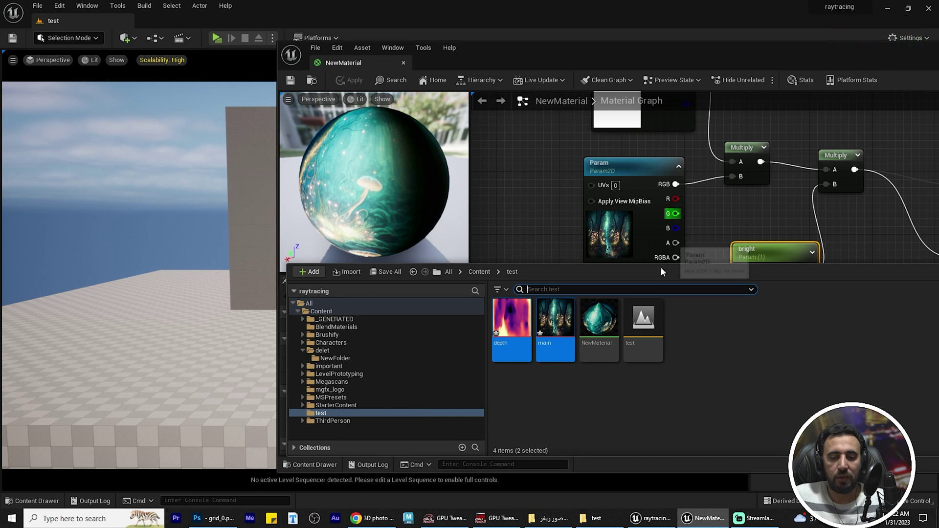
{"action": "left_click", "coordinate": [685, 328]}
{"action": "right_click", "coordinate": [593, 325]}
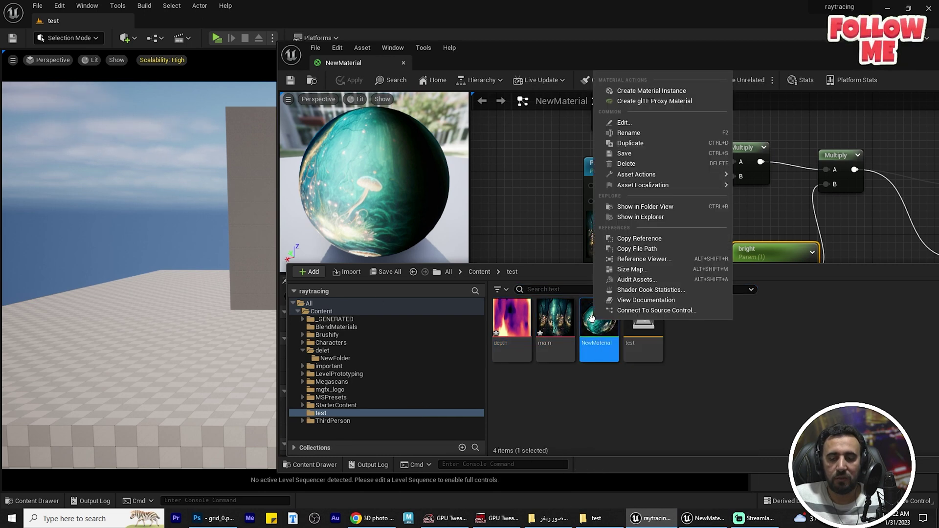
{"action": "key", "text": "F2"}
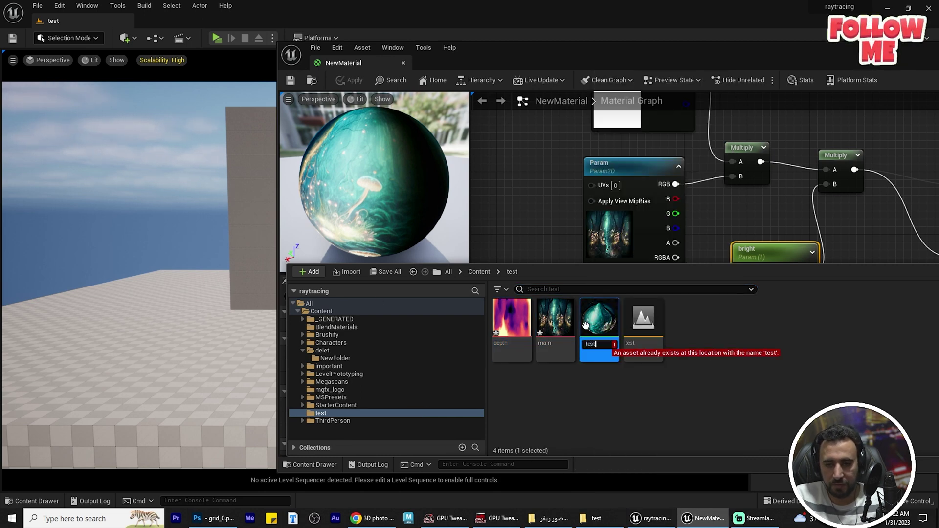
{"action": "key", "text": "Return"}
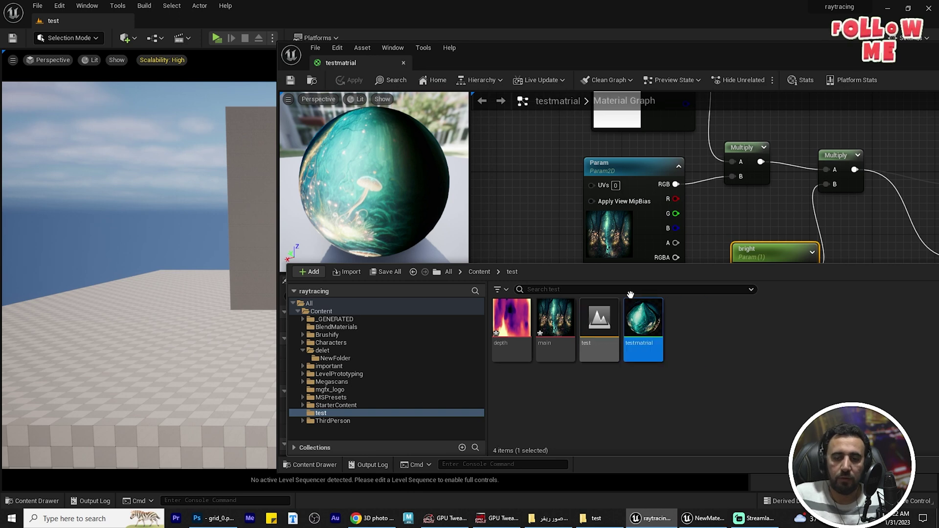
Apply testmatrial to the upright rectangle and clear the material editor window away from the viewport.
{"action": "left_click_drag", "start_coordinate": [622, 58], "coordinate": [804, 63]}
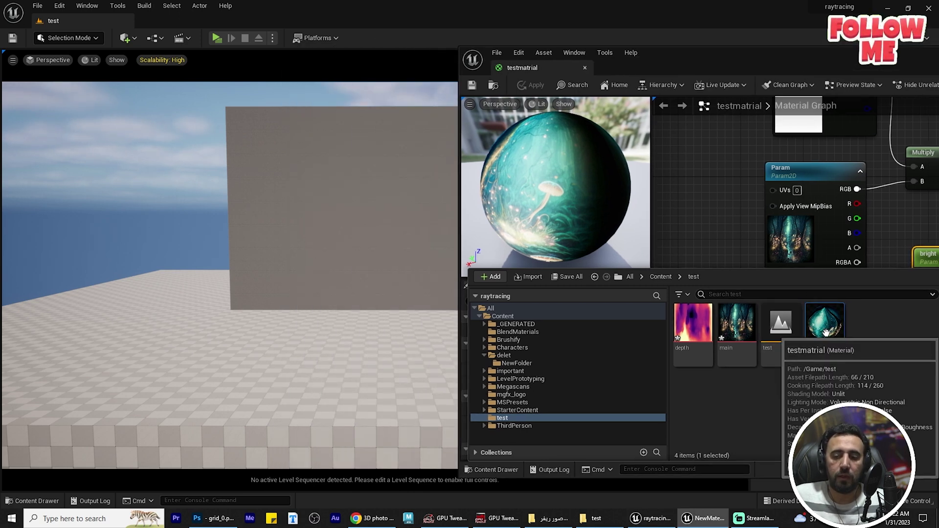
{"action": "left_click_drag", "start_coordinate": [825, 322], "coordinate": [374, 309]}
{"action": "right_click_drag", "start_coordinate": [386, 239], "coordinate": [292, 218]}
{"action": "left_click_drag", "start_coordinate": [691, 61], "coordinate": [938, 63]}
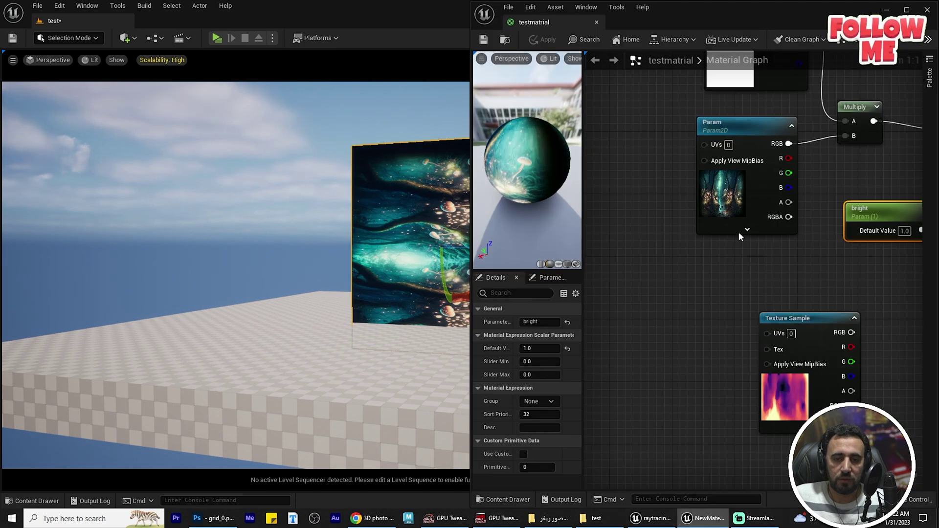
{"action": "left_click", "coordinate": [214, 125]}
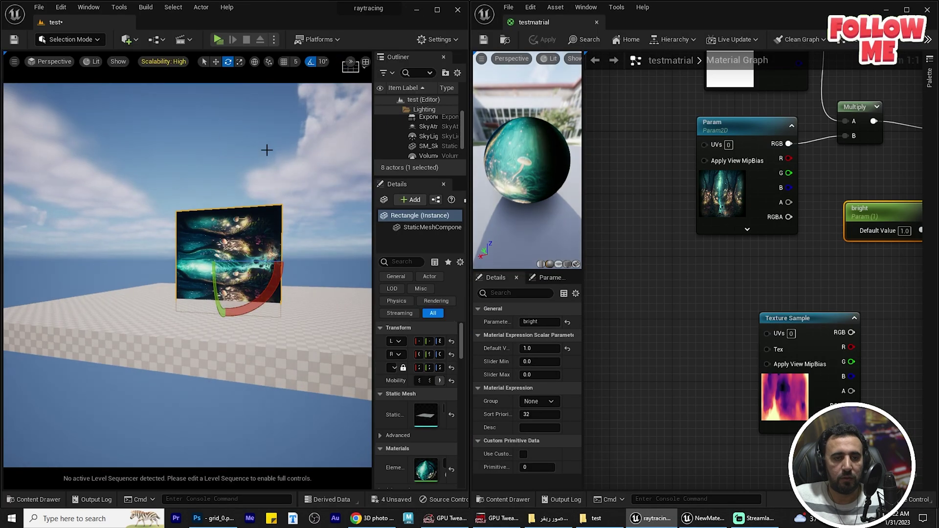
{"action": "left_click", "coordinate": [437, 11]}
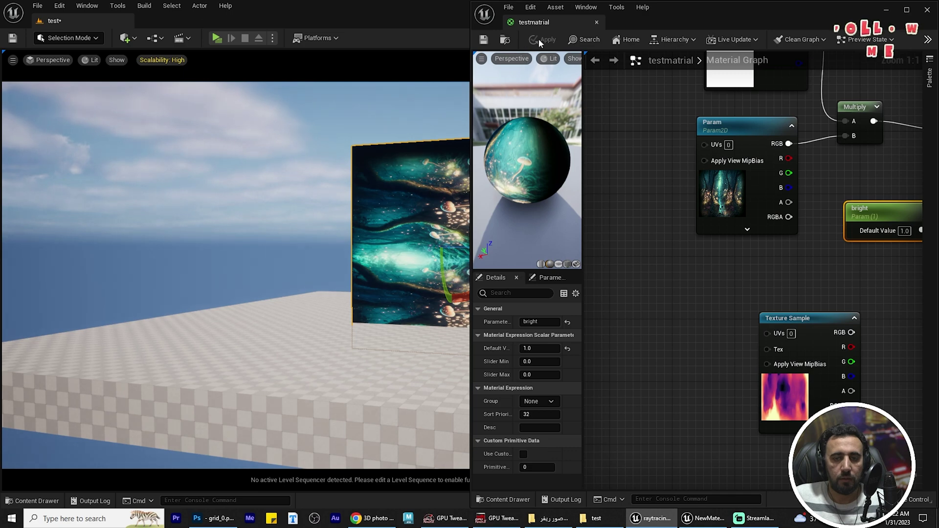
{"action": "left_click_drag", "start_coordinate": [772, 15], "coordinate": [265, 390]}
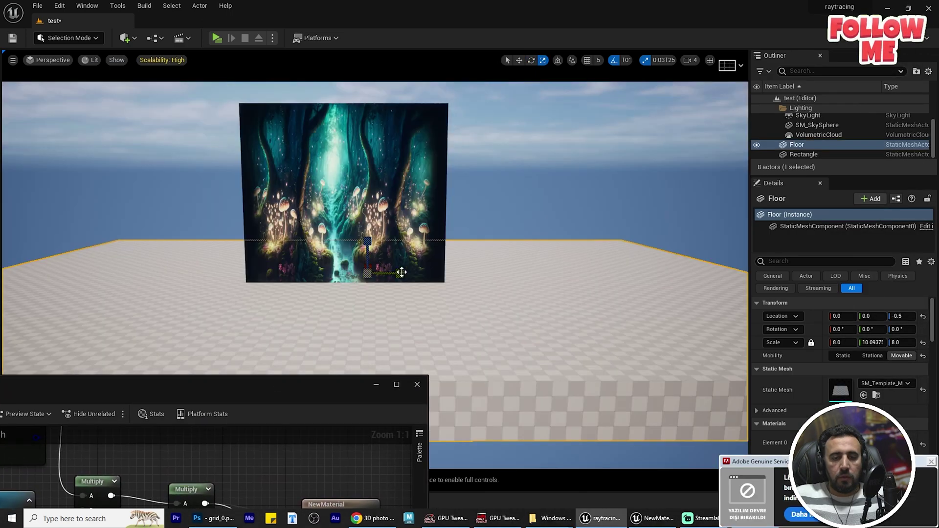
Widen the rectangle to an X scale of 44.625 and raise it to a Z location of about 1158.6, clear of the floor.
{"action": "left_click", "coordinate": [402, 252]}
{"action": "left_click_drag", "start_coordinate": [378, 211], "coordinate": [393, 221]}
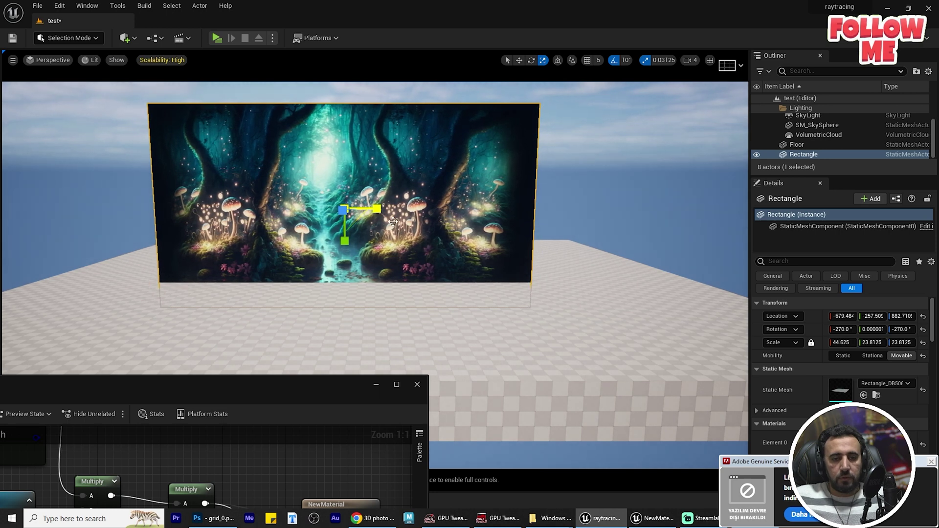
{"action": "right_click_drag", "start_coordinate": [394, 221], "coordinate": [393, 196]}
{"action": "left_click_drag", "start_coordinate": [342, 209], "coordinate": [339, 186]}
{"action": "right_click_drag", "start_coordinate": [478, 342], "coordinate": [478, 391]}
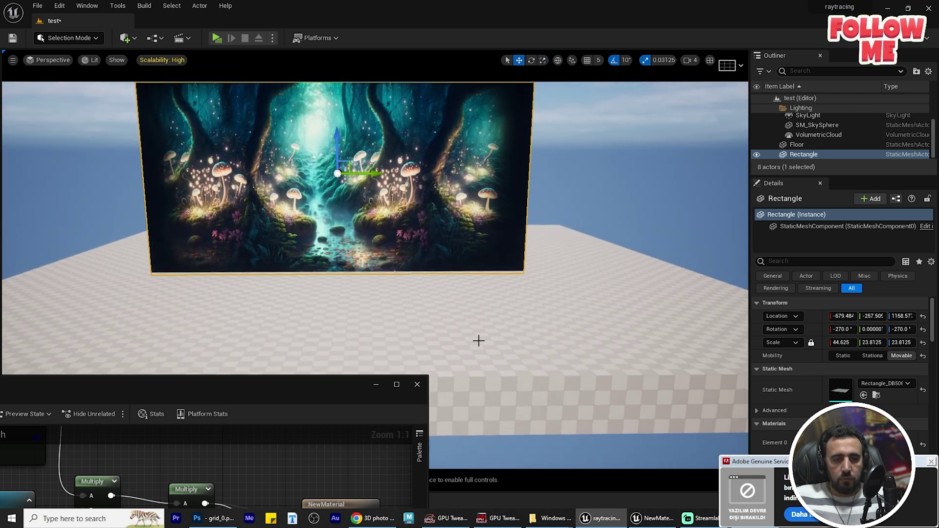
{"action": "scroll", "coordinate": [475, 337], "scroll_direction": "up", "scroll_amount": 2}
{"action": "mouse_move", "coordinate": [474, 335]}
{"action": "right_mouse_down"}
{"action": "mouse_move", "coordinate": [391, 308]}
{"action": "mouse_move", "coordinate": [474, 334]}
{"action": "right_mouse_up"}
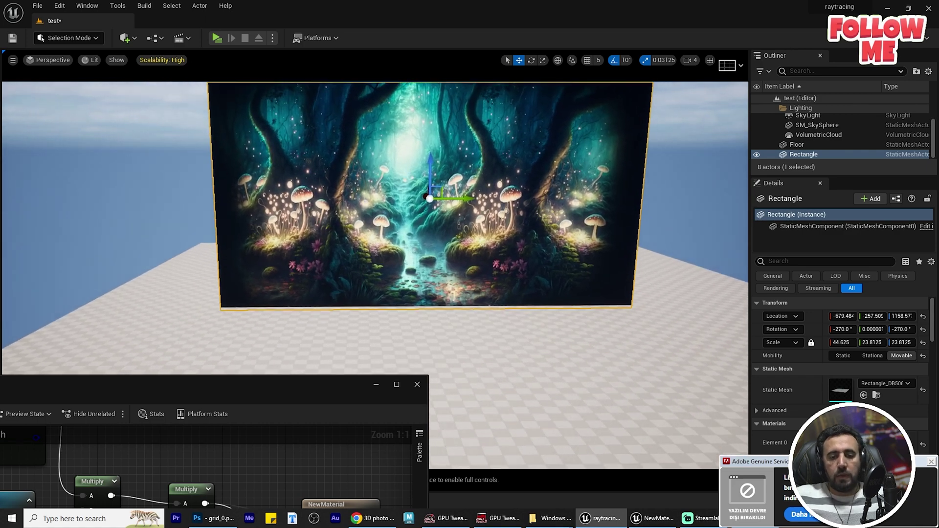
Try deleting the Floor from the level.
{"action": "left_click", "coordinate": [475, 335]}
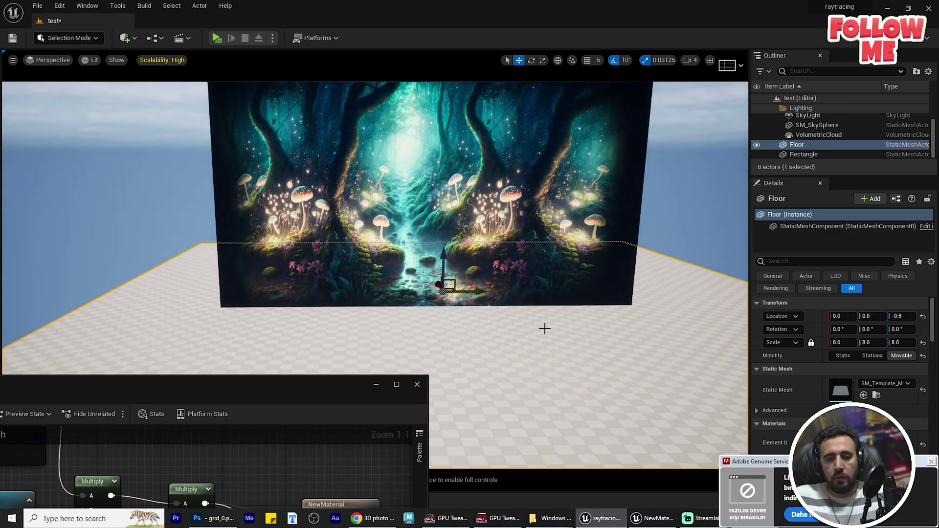
{"action": "mouse_move", "coordinate": [562, 348]}
{"action": "right_mouse_down"}
{"action": "mouse_move", "coordinate": [552, 308]}
{"action": "mouse_move", "coordinate": [561, 348]}
{"action": "right_mouse_up"}
{"action": "key", "text": "Delete"}
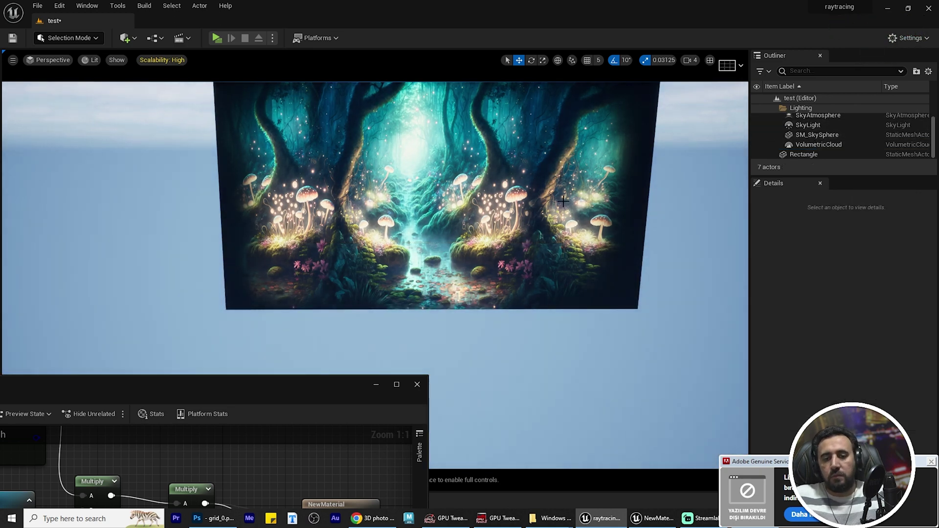
Try stretching the rectangle slightly wider, to an X scale of about 46.34.
{"action": "right_click_drag", "start_coordinate": [491, 216], "coordinate": [481, 215]}
{"action": "key", "text": "r"}
{"action": "left_click", "coordinate": [491, 215]}
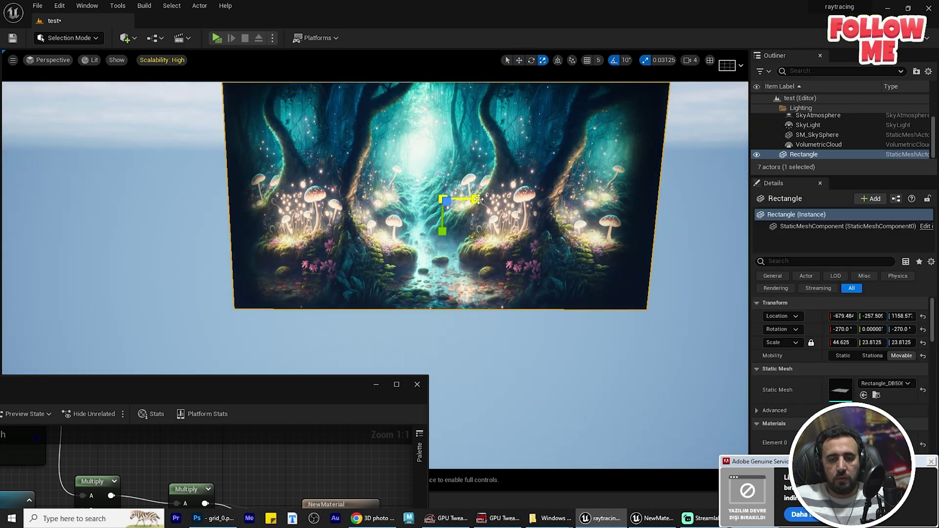
{"action": "left_click_drag", "start_coordinate": [478, 199], "coordinate": [492, 199]}
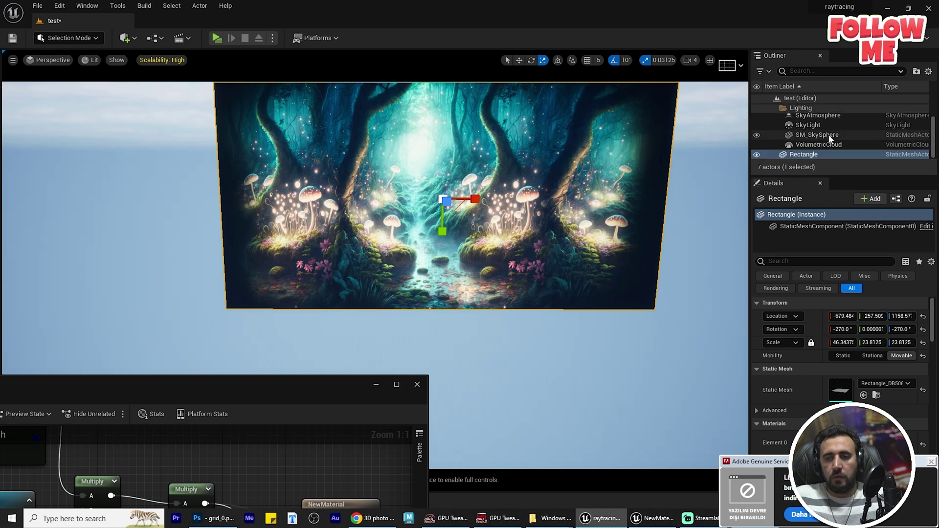
Try deleting the SkyLight and SkyAtmosphere from the Lighting folder.
{"action": "scroll", "coordinate": [837, 140], "scroll_direction": "up", "scroll_amount": 2}
{"action": "left_click", "coordinate": [826, 119]}
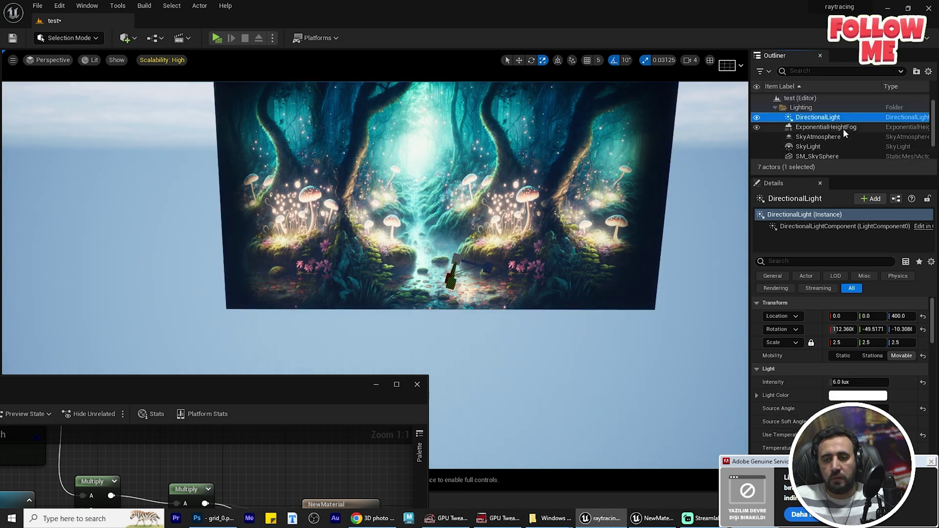
{"action": "left_click", "coordinate": [818, 146]}
{"action": "key", "text": "Delete"}
{"action": "left_click", "coordinate": [813, 137]}
{"action": "key", "text": "Delete"}
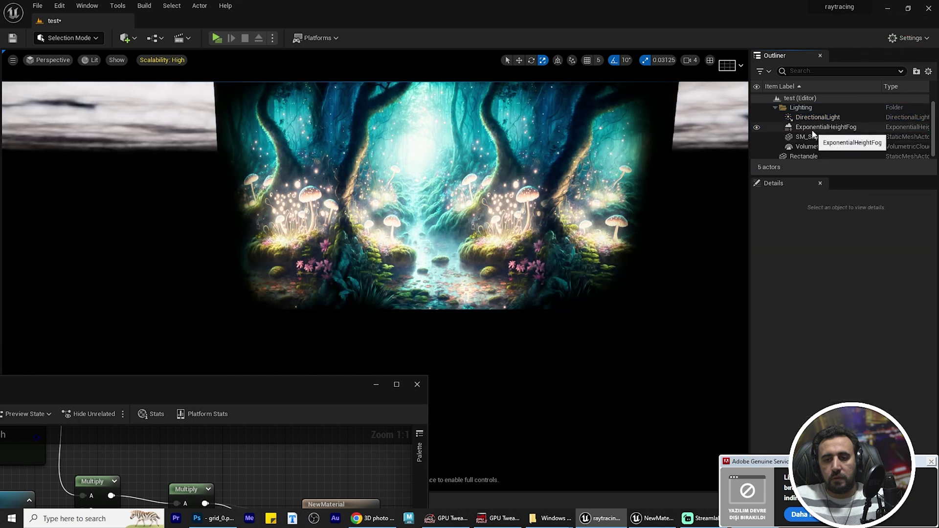
{"action": "left_click", "coordinate": [812, 128]}
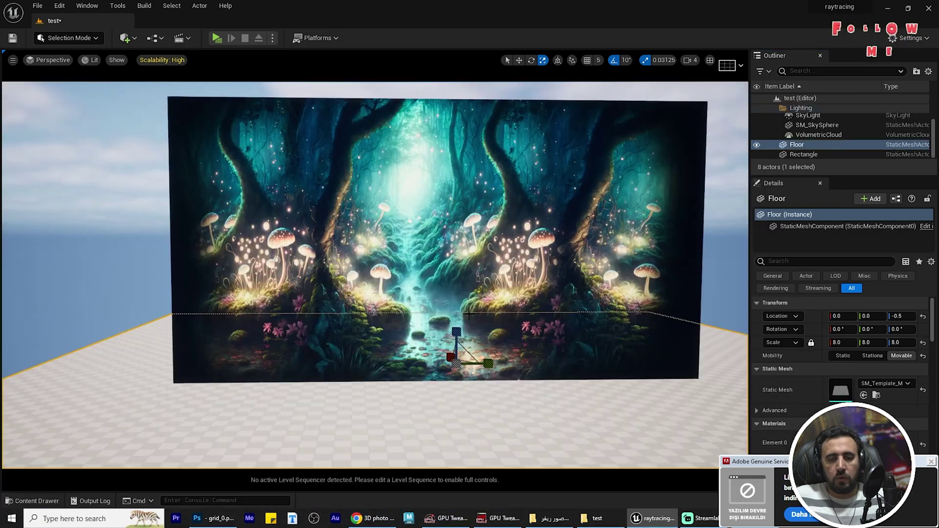
Create a material instance of testmatrial and apply it to the forest rectangle.
{"action": "key", "text": "ctrl+space"}
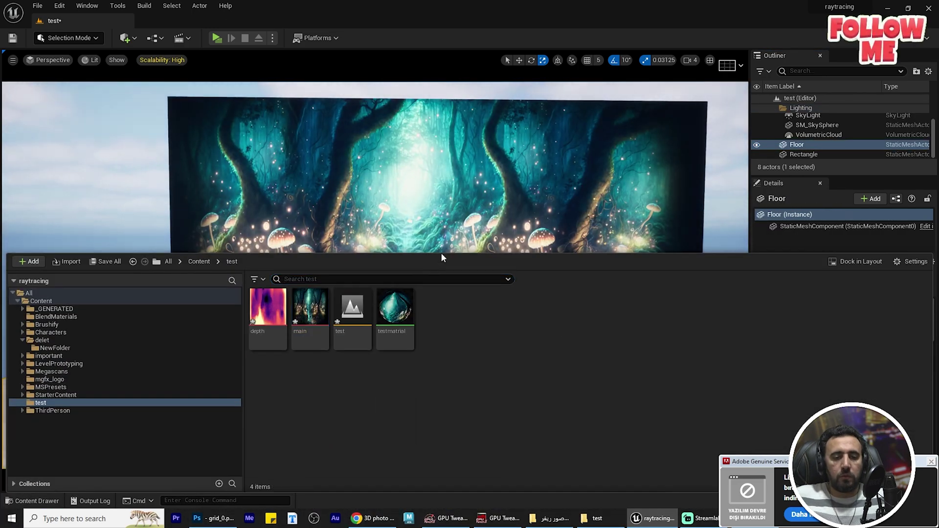
{"action": "left_click_drag", "start_coordinate": [441, 253], "coordinate": [440, 318]}
{"action": "left_click", "coordinate": [395, 370]}
{"action": "right_click", "coordinate": [394, 371]}
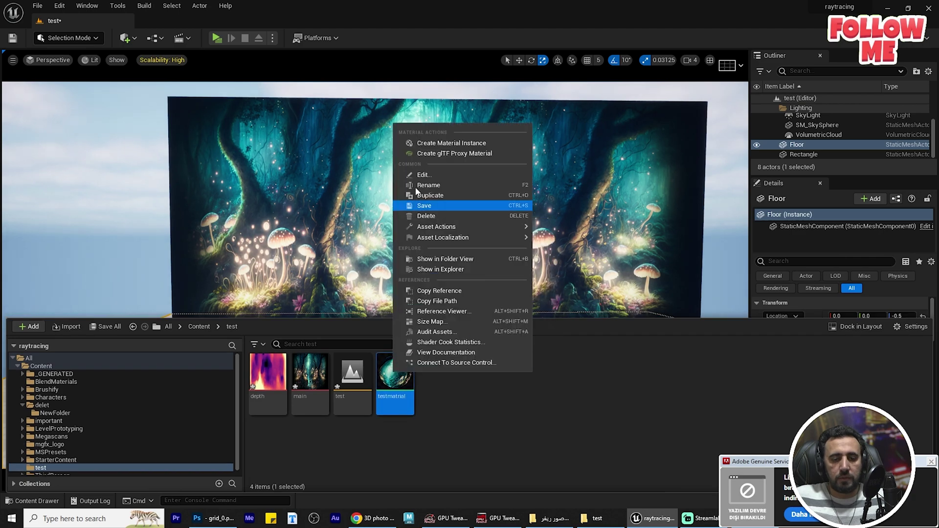
{"action": "left_click", "coordinate": [445, 143]}
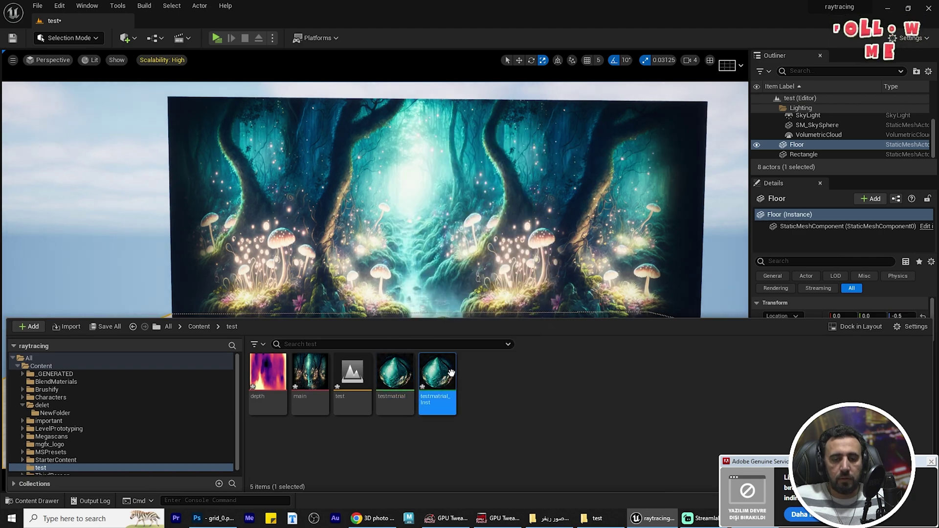
{"action": "left_click_drag", "start_coordinate": [451, 373], "coordinate": [435, 248]}
Enable the bright parameter in the material instance, lower it to about 0.41 and close the instance editor.
{"action": "key", "text": "ctrl+space"}
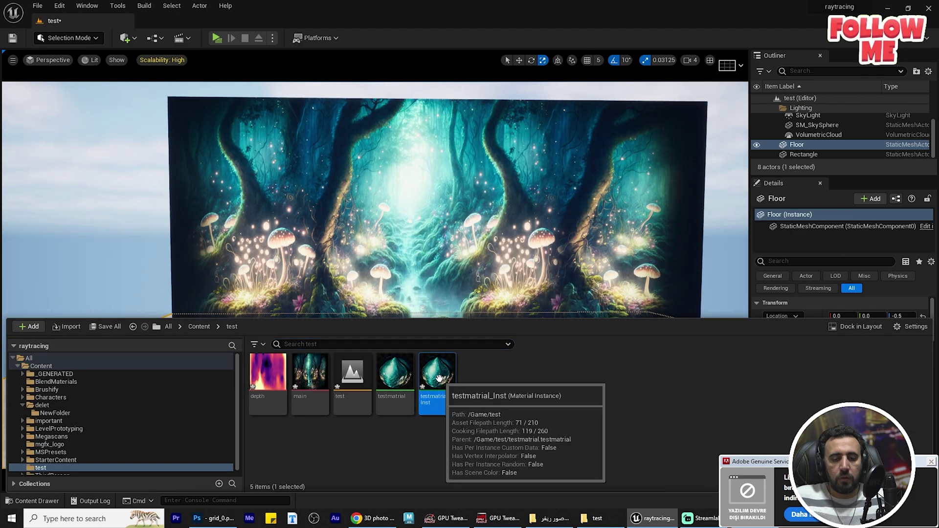
{"action": "double_click", "coordinate": [439, 378]}
{"action": "left_click_drag", "start_coordinate": [682, 93], "coordinate": [305, 66]}
{"action": "left_click", "coordinate": [249, 171]}
{"action": "left_click_drag", "start_coordinate": [353, 87], "coordinate": [195, 112]}
{"action": "left_click", "coordinate": [196, 196]}
{"action": "type", "text": "0.6"}
{"action": "mouse_move", "coordinate": [196, 195]}
{"action": "left_mouse_down"}
{"action": "mouse_move", "coordinate": [211, 196]}
{"action": "mouse_move", "coordinate": [186, 195]}
{"action": "left_mouse_up"}
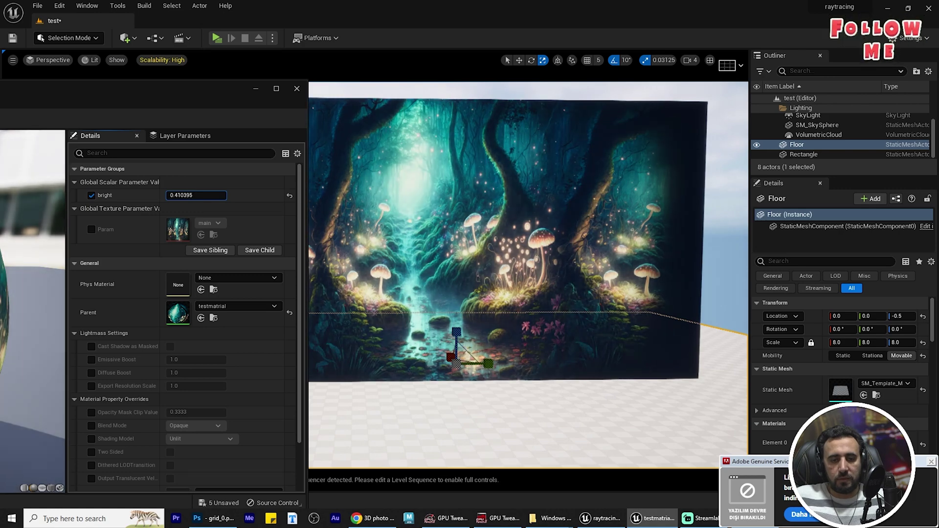
{"action": "left_click", "coordinate": [298, 90]}
{"action": "left_click", "coordinate": [471, 208]}
{"action": "key", "text": "ctrl+space"}
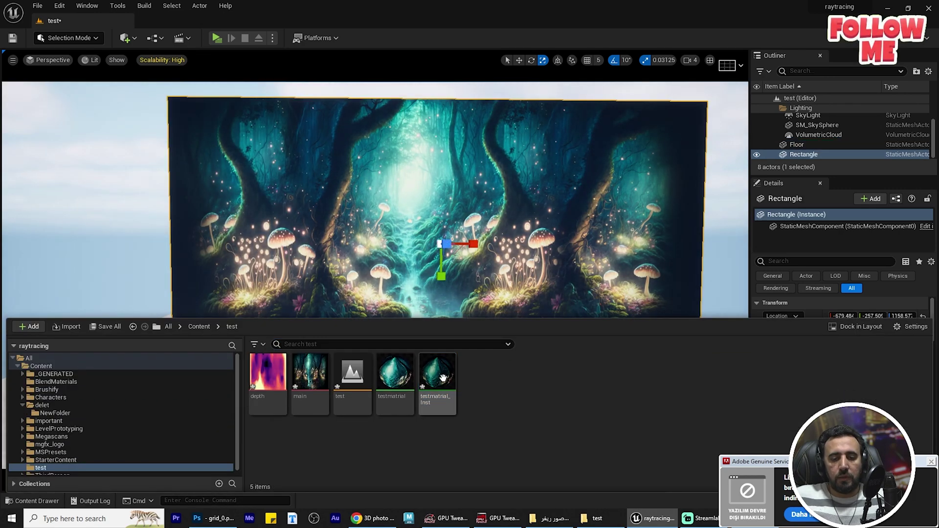
{"action": "double_click", "coordinate": [444, 377]}
{"action": "left_click", "coordinate": [856, 48]}
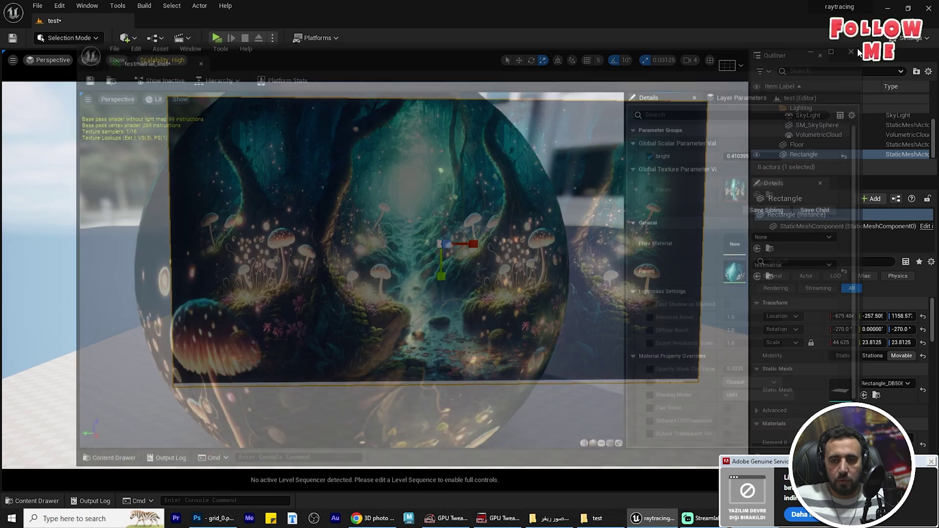
Open the testmatrial graph, add two Multiply nodes beside the depth Texture Sample and move that sample lower.
{"action": "key", "text": "ctrl+space"}
{"action": "double_click", "coordinate": [391, 375]}
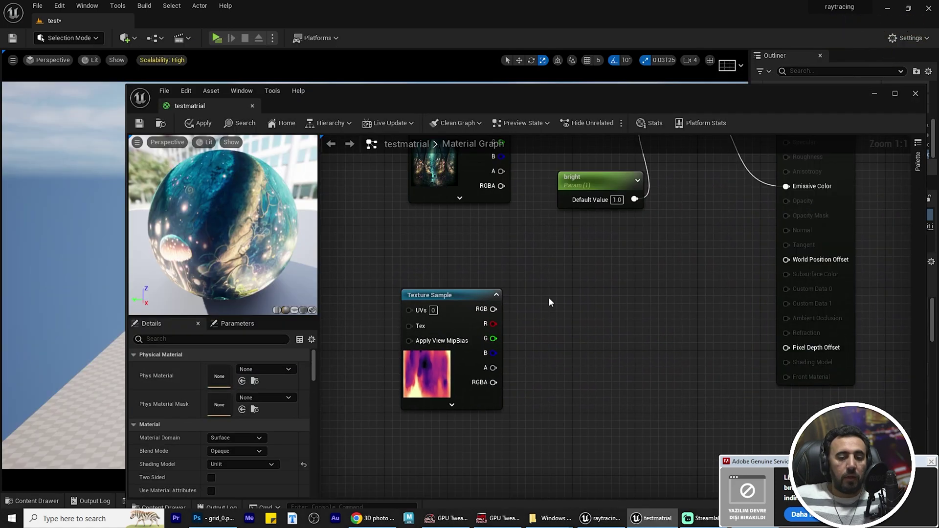
{"action": "left_click", "coordinate": [549, 298]}
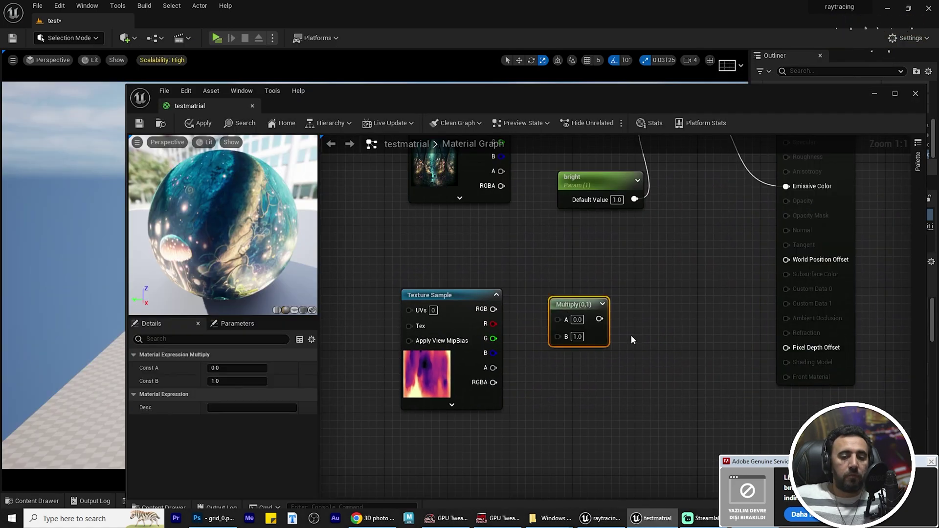
{"action": "left_click", "coordinate": [651, 301]}
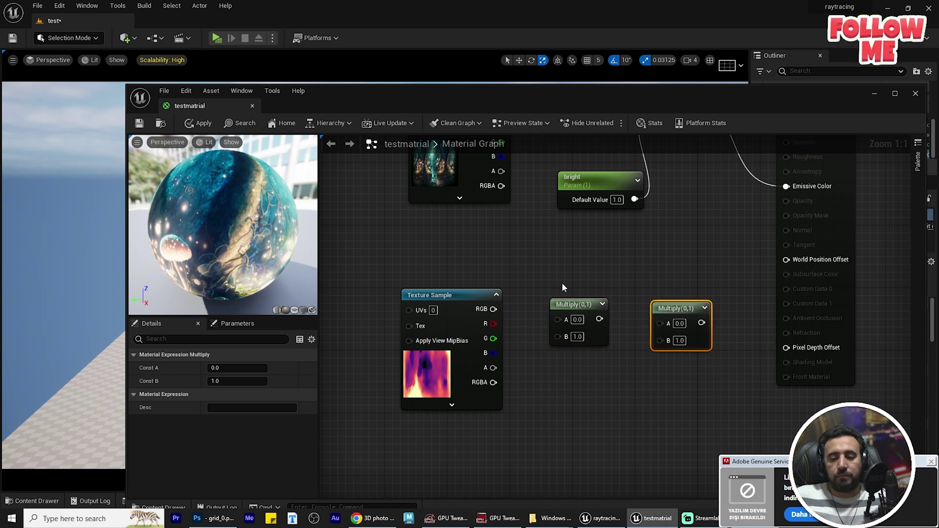
{"action": "left_click_drag", "start_coordinate": [470, 297], "coordinate": [468, 344]}
{"action": "left_click", "coordinate": [471, 275]}
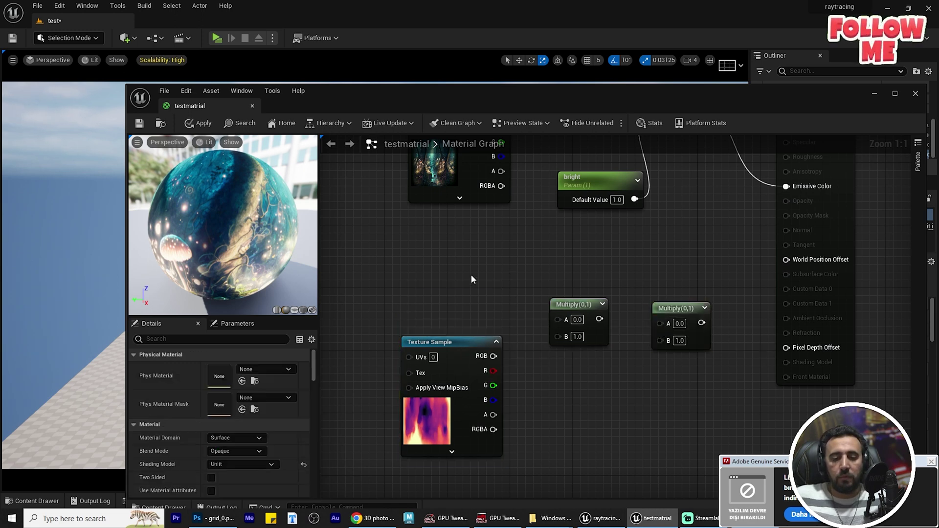
Add a VertexNormalWS node above the depth Texture Sample and connect it to the first new Multiply's A input.
{"action": "right_click", "coordinate": [459, 256]}
{"action": "type", "text": "v"}
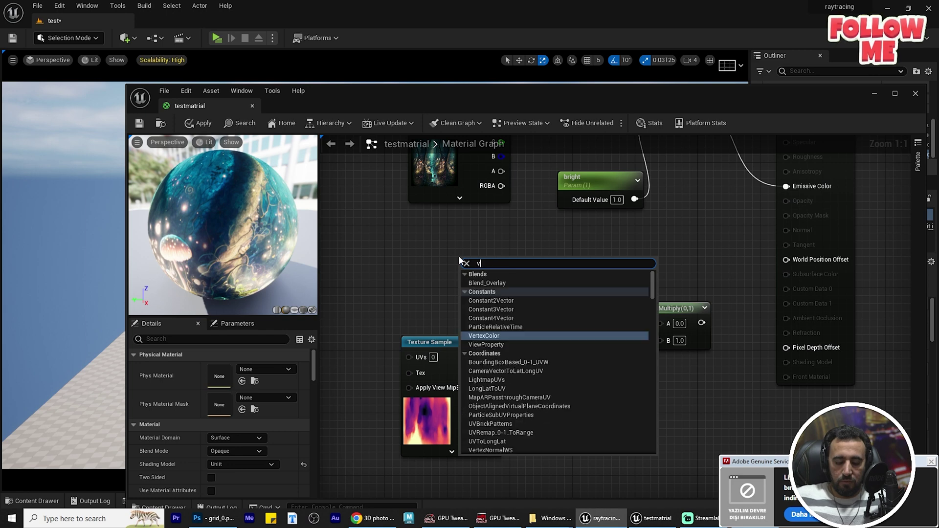
{"action": "type", "text": "ert"}
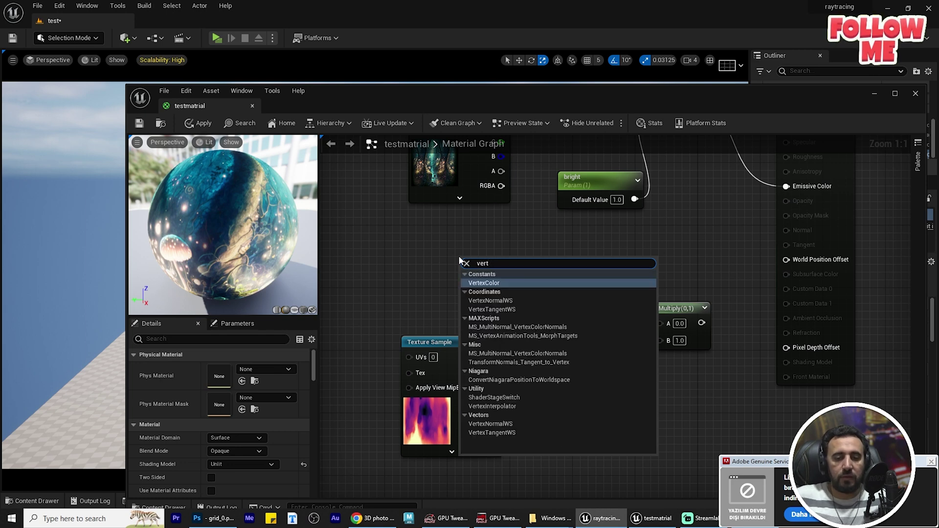
{"action": "left_click", "coordinate": [494, 301]}
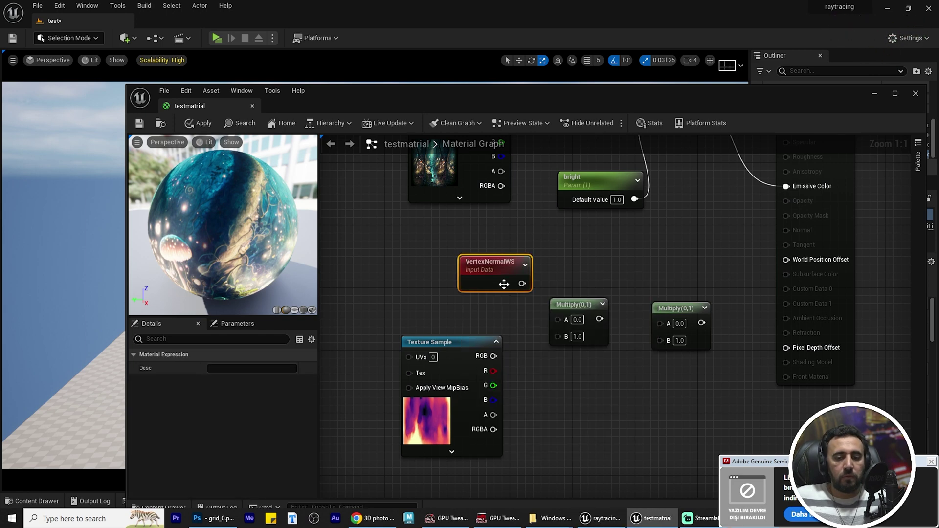
{"action": "left_click_drag", "start_coordinate": [554, 320], "coordinate": [556, 320]}
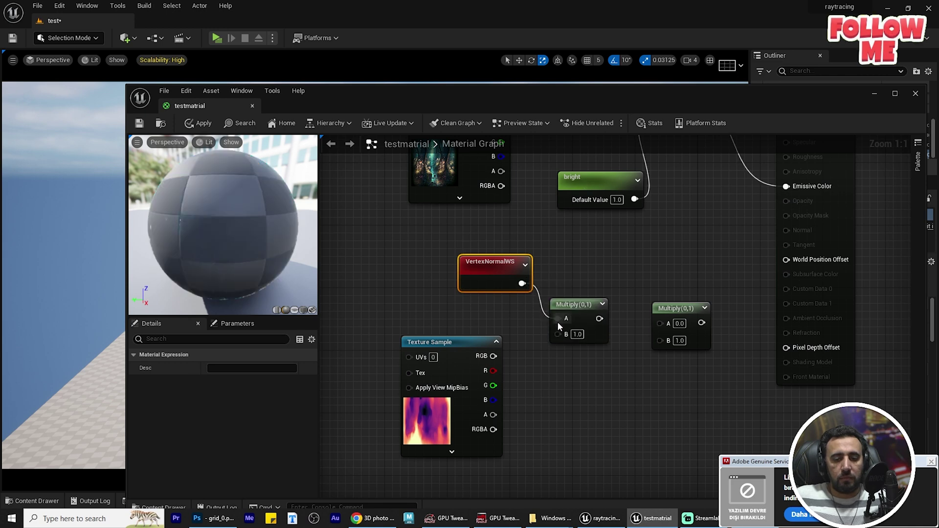
Connect the depth Texture Sample's RGB output to the first Multiply's B and that Multiply's output to the second Multiply's A.
{"action": "left_click_drag", "start_coordinate": [495, 356], "coordinate": [555, 334]}
{"action": "right_click_drag", "start_coordinate": [623, 359], "coordinate": [520, 352]}
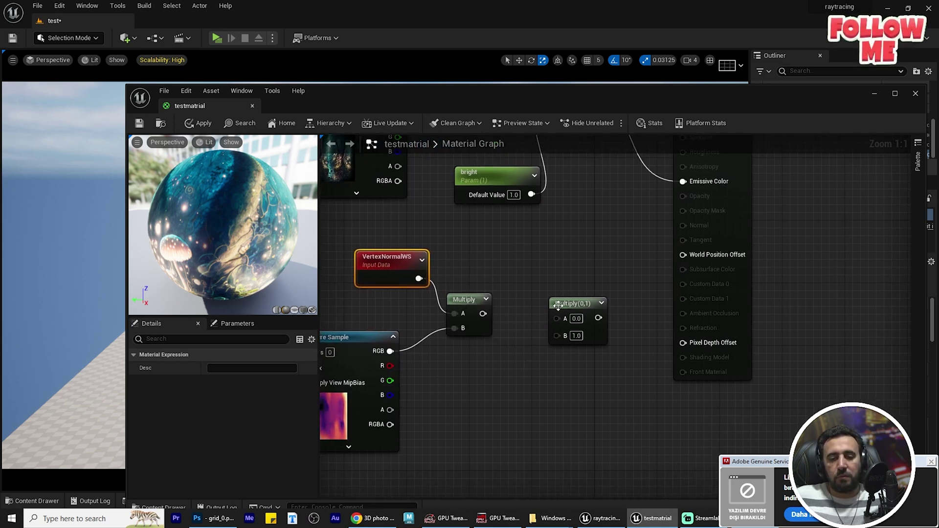
{"action": "left_click_drag", "start_coordinate": [565, 310], "coordinate": [586, 289]}
{"action": "left_click_drag", "start_coordinate": [483, 313], "coordinate": [585, 297]}
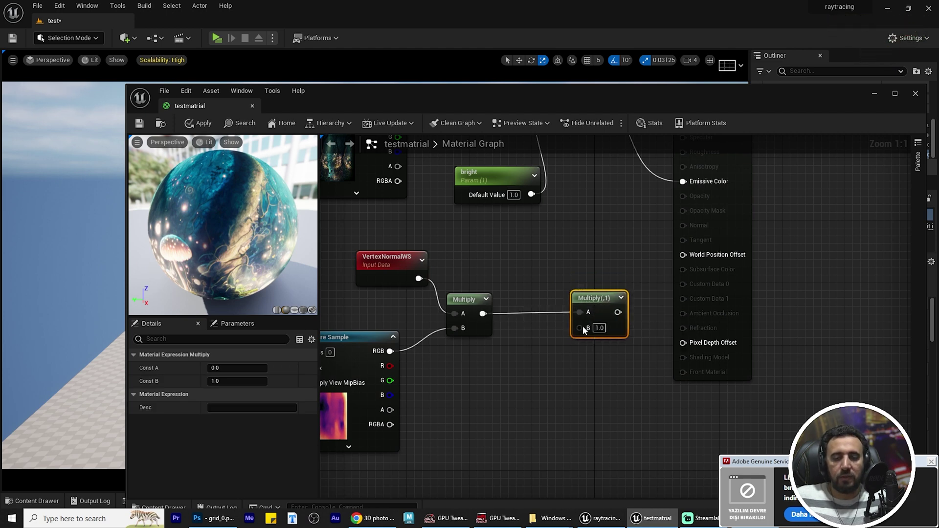
Promote the second Multiply's B input to a parameter and place its node below the two Multiply nodes.
{"action": "right_click", "coordinate": [583, 330]}
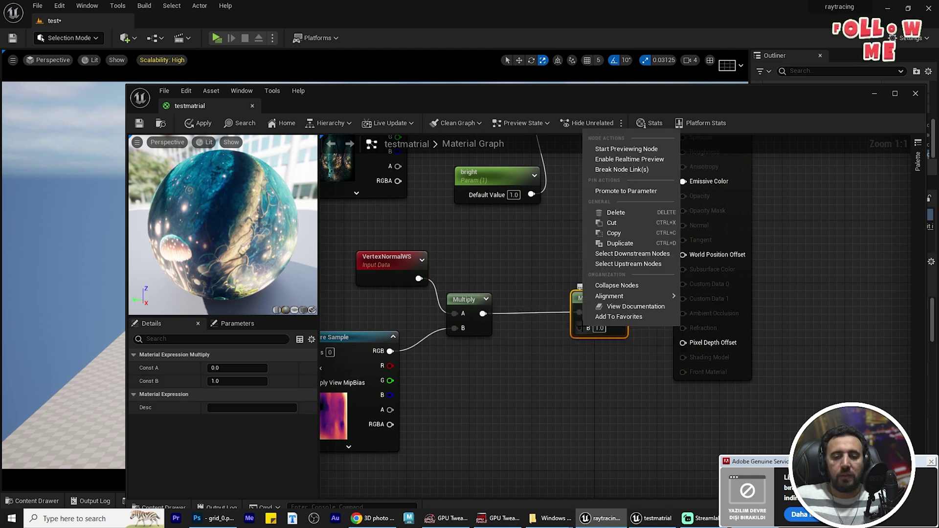
{"action": "left_click", "coordinate": [635, 195]}
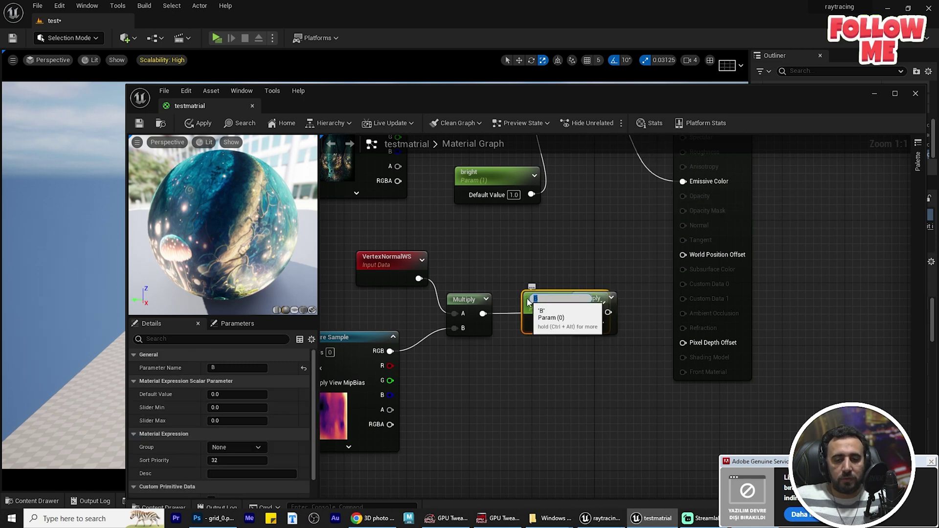
{"action": "left_click_drag", "start_coordinate": [528, 301], "coordinate": [467, 401]}
{"action": "right_click_drag", "start_coordinate": [429, 307], "coordinate": [544, 264]}
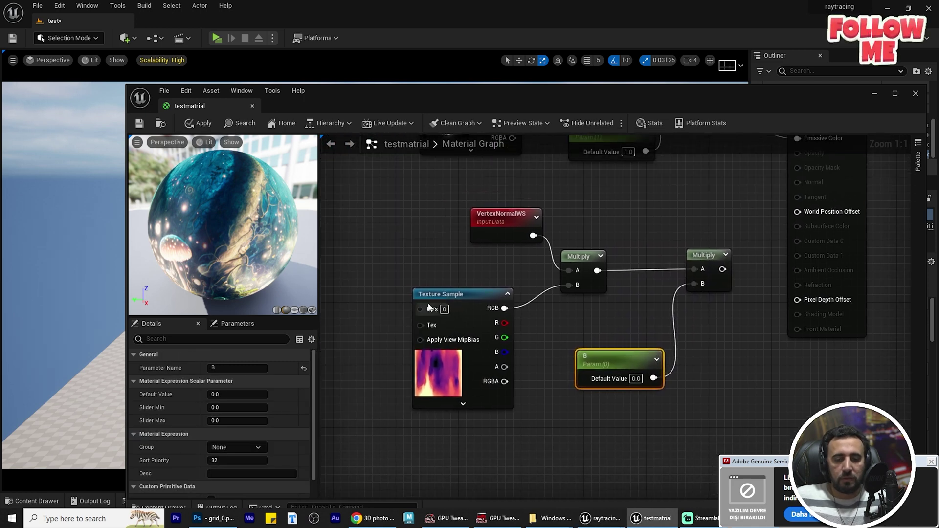
Convert the depth Texture Sample to a parameter and set the B parameter's default value to 1.0.
{"action": "right_click", "coordinate": [447, 294]}
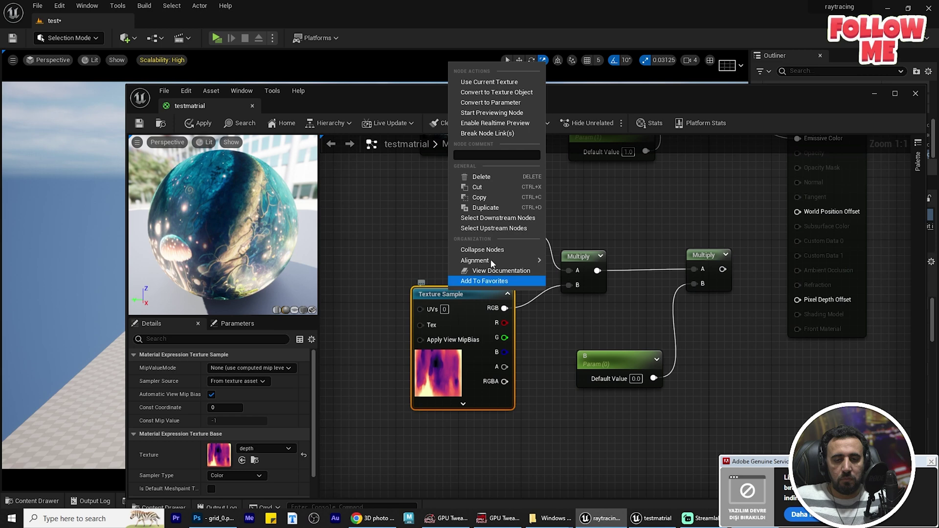
{"action": "left_click", "coordinate": [503, 104]}
{"action": "right_click_drag", "start_coordinate": [562, 319], "coordinate": [510, 387]}
{"action": "left_click", "coordinate": [510, 387]}
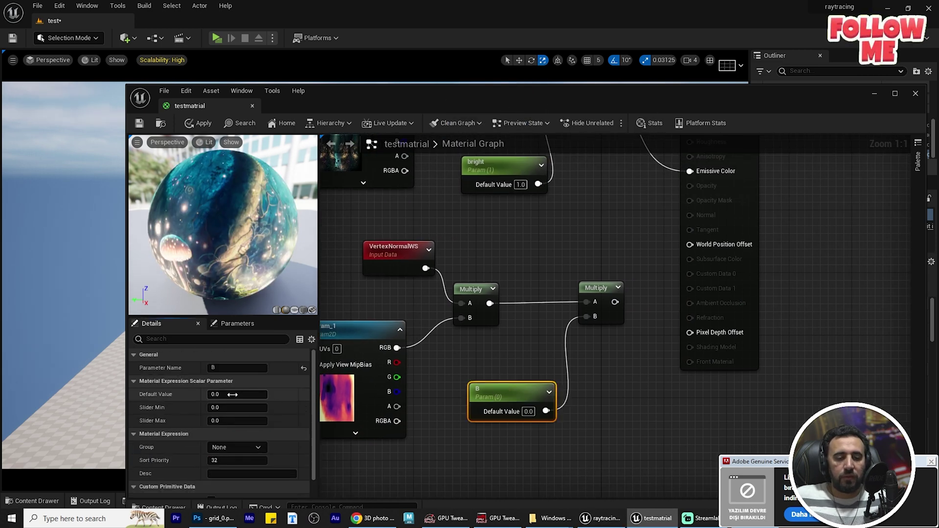
{"action": "left_click", "coordinate": [529, 249]}
Connect the second Multiply's output to World Position Offset, save the testmatrial material and close its editor.
{"action": "right_click_drag", "start_coordinate": [635, 245], "coordinate": [596, 290]}
{"action": "left_click_drag", "start_coordinate": [576, 347], "coordinate": [650, 289]}
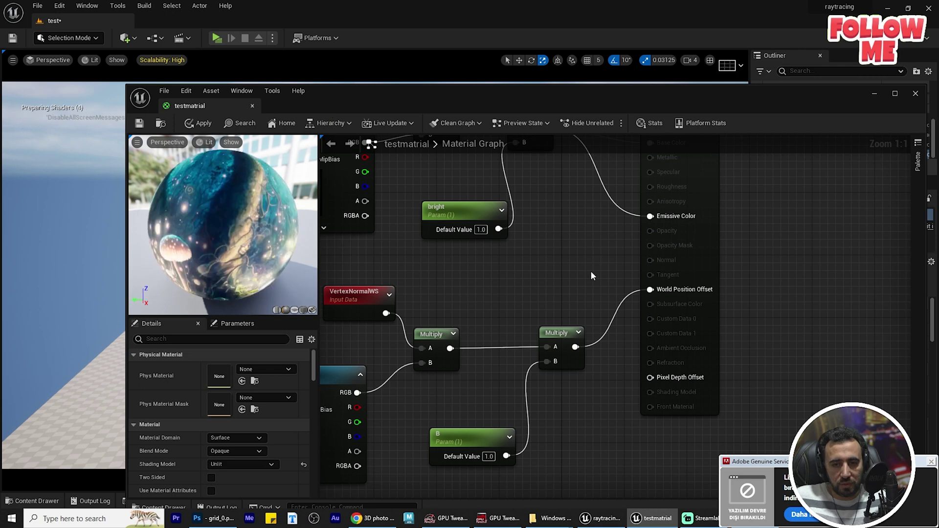
{"action": "right_click_drag", "start_coordinate": [566, 298], "coordinate": [613, 322]}
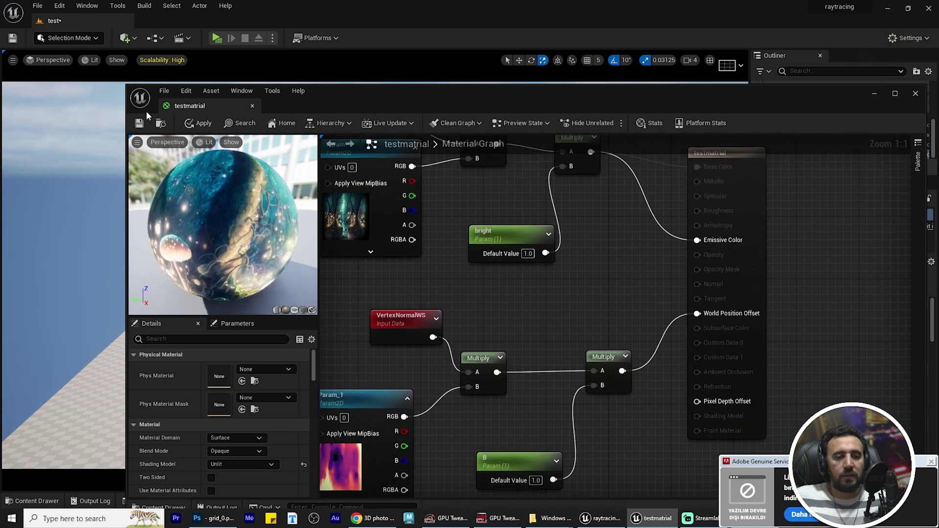
{"action": "left_click", "coordinate": [140, 125]}
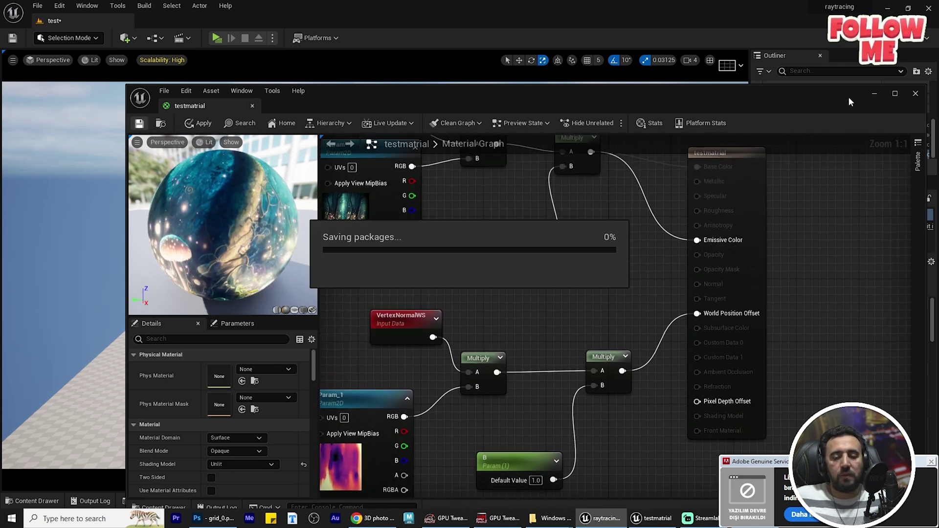
{"action": "left_click_drag", "start_coordinate": [817, 99], "coordinate": [525, 134]}
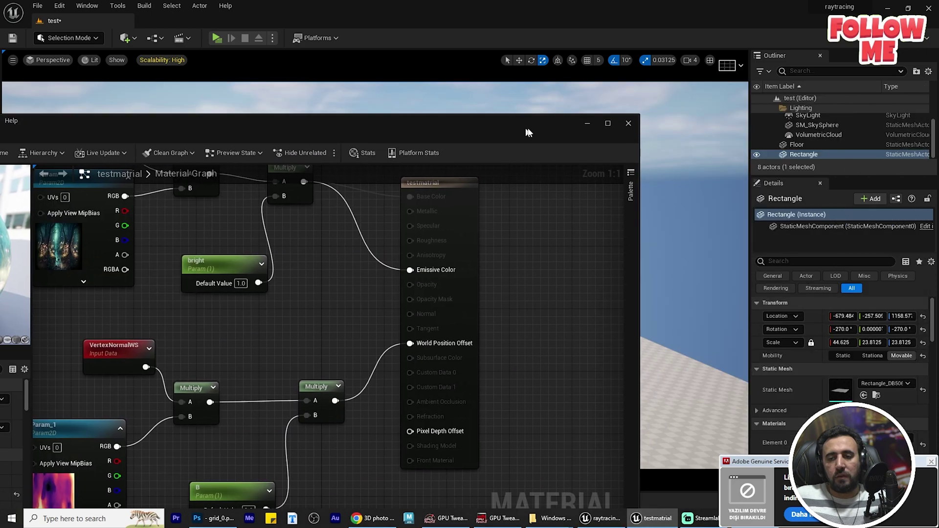
{"action": "left_click", "coordinate": [636, 124]}
Open the testmatrial_Inst material instance to view its parameters, keeping its window clear of the forest rectangle.
{"action": "key", "text": "ctrl+space"}
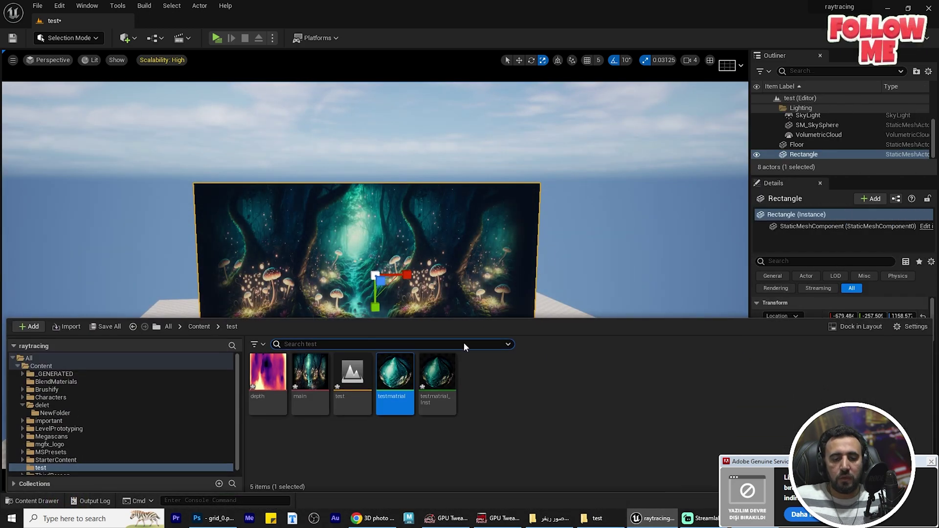
{"action": "double_click", "coordinate": [450, 387]}
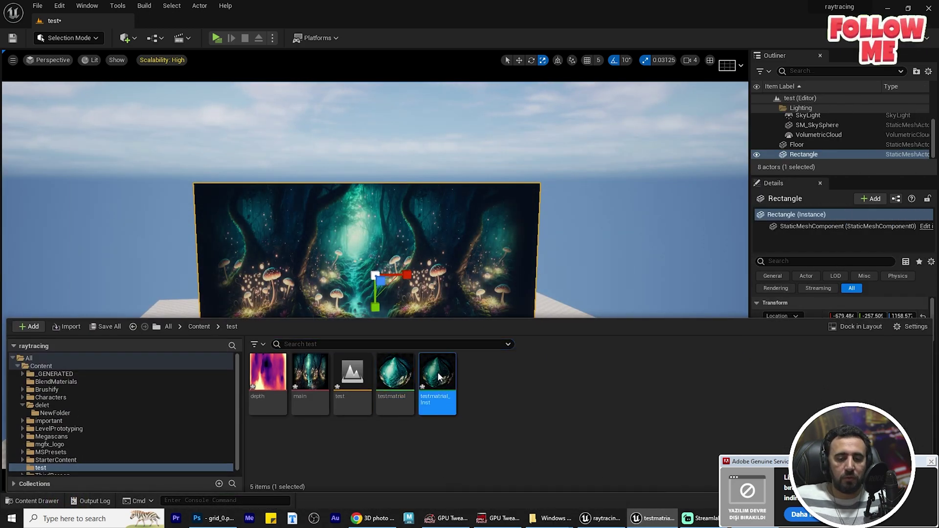
{"action": "left_click_drag", "start_coordinate": [631, 55], "coordinate": [111, 177]}
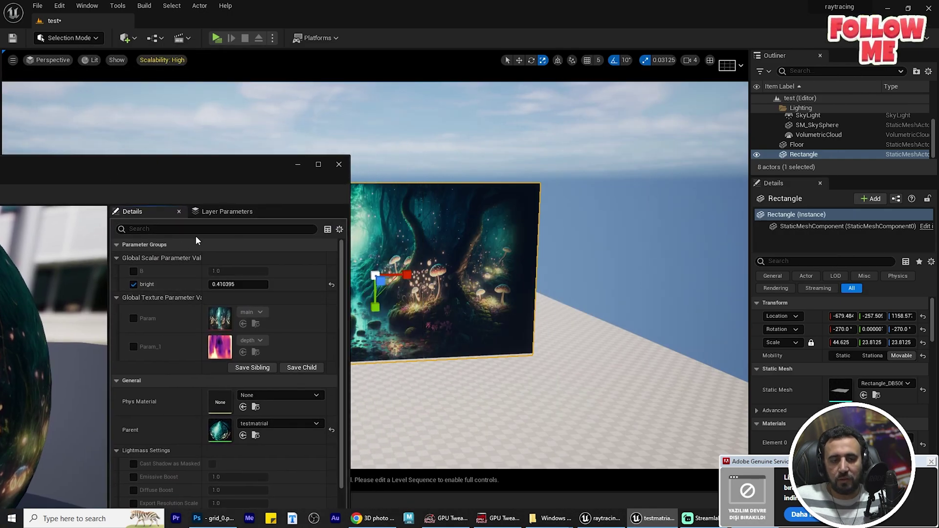
{"action": "key", "text": "ctrl+space"}
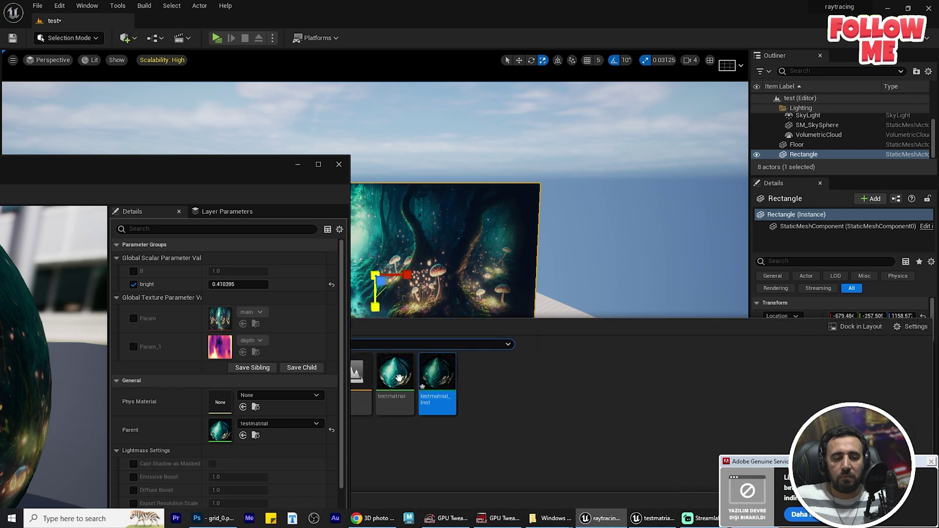
{"action": "left_click_drag", "start_coordinate": [260, 169], "coordinate": [67, 165]}
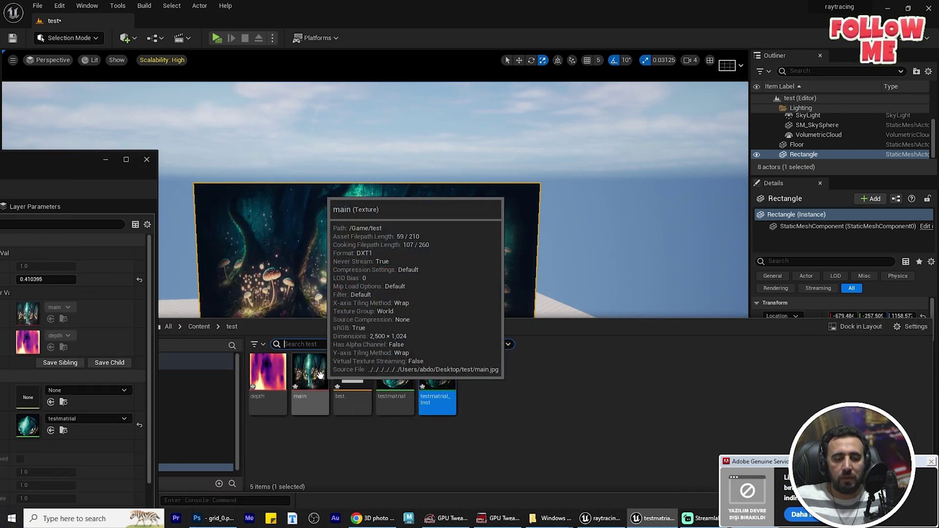
{"action": "double_click", "coordinate": [303, 365]}
{"action": "left_click", "coordinate": [377, 381]}
Reopen the testmatrial graph, rename the B parameter to offest and close the material editor.
{"action": "key", "text": "ctrl+space"}
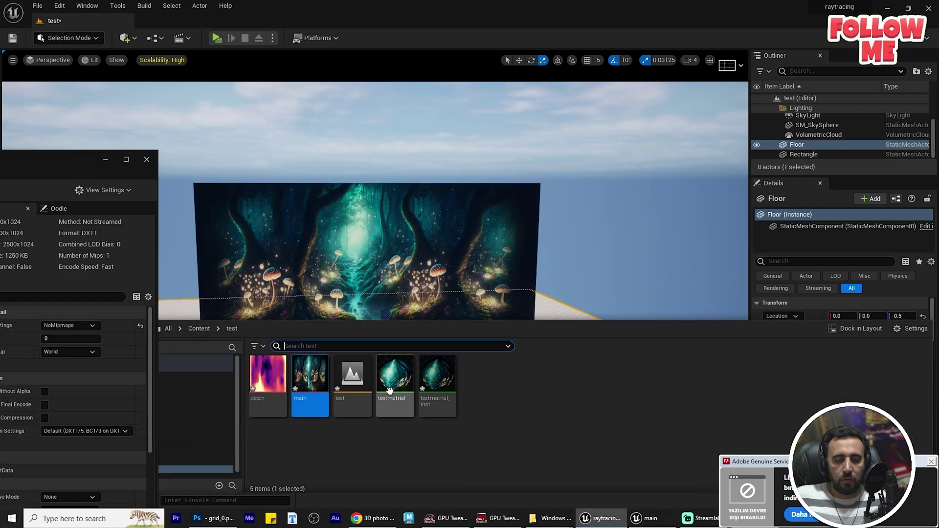
{"action": "double_click", "coordinate": [396, 389]}
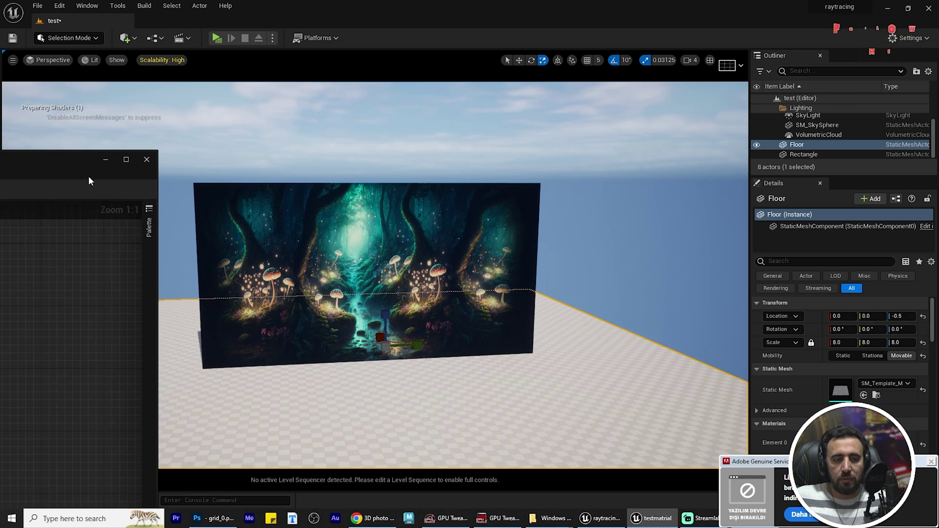
{"action": "left_click_drag", "start_coordinate": [80, 172], "coordinate": [816, 85]}
{"action": "right_click_drag", "start_coordinate": [476, 415], "coordinate": [596, 308]}
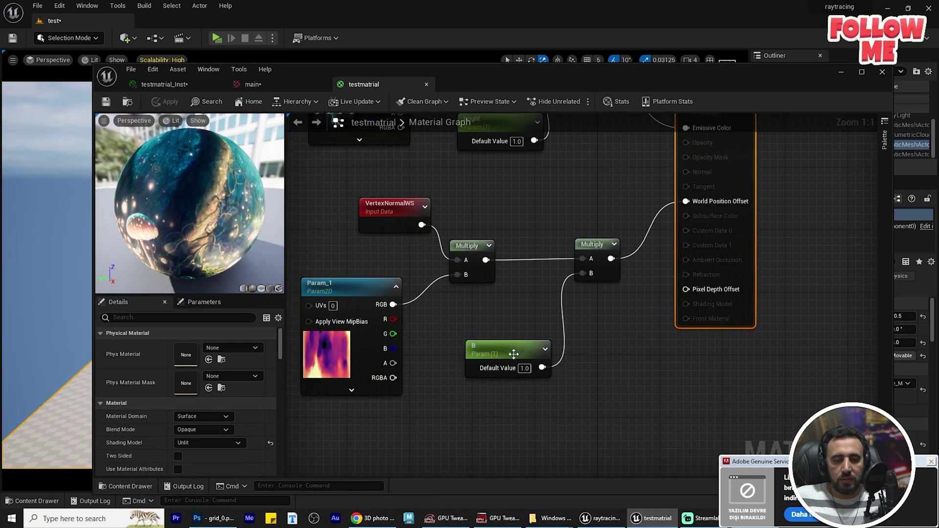
{"action": "left_click", "coordinate": [487, 355]}
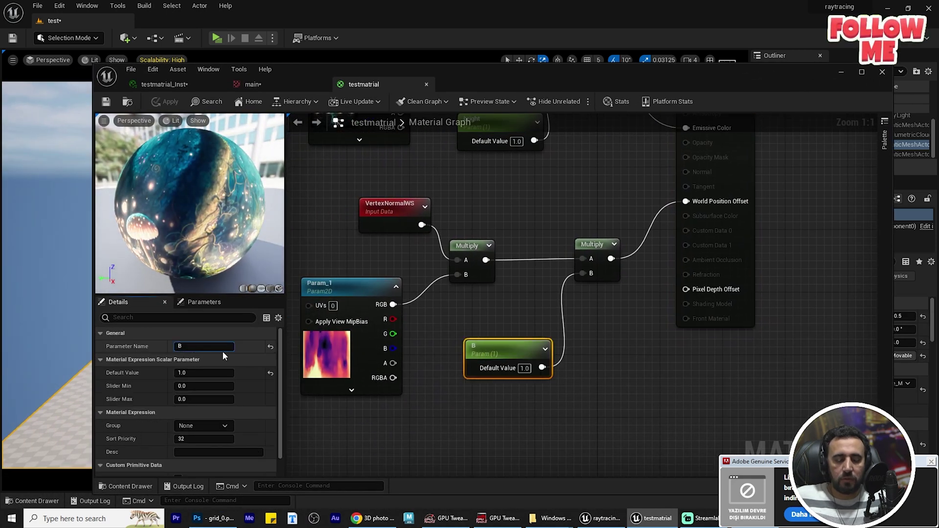
{"action": "type", "text": "off"}
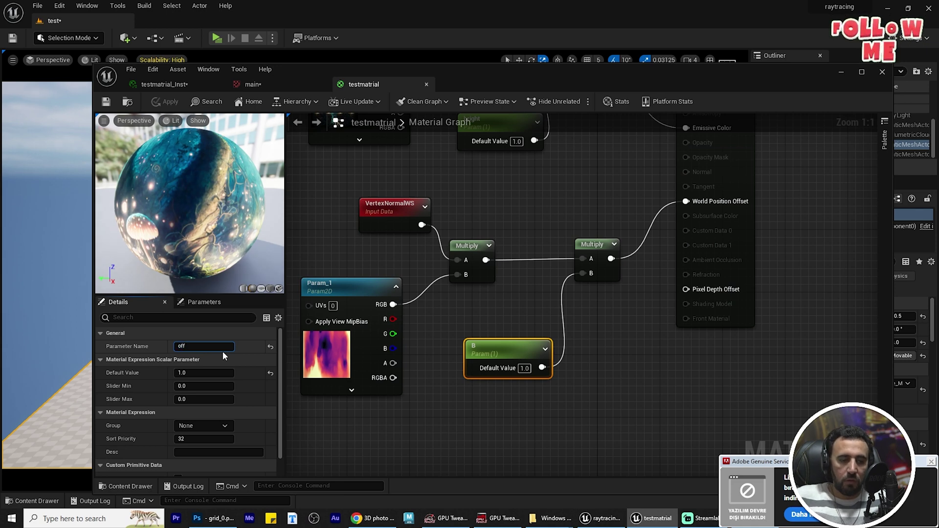
{"action": "type", "text": "est"}
{"action": "key", "text": "Return"}
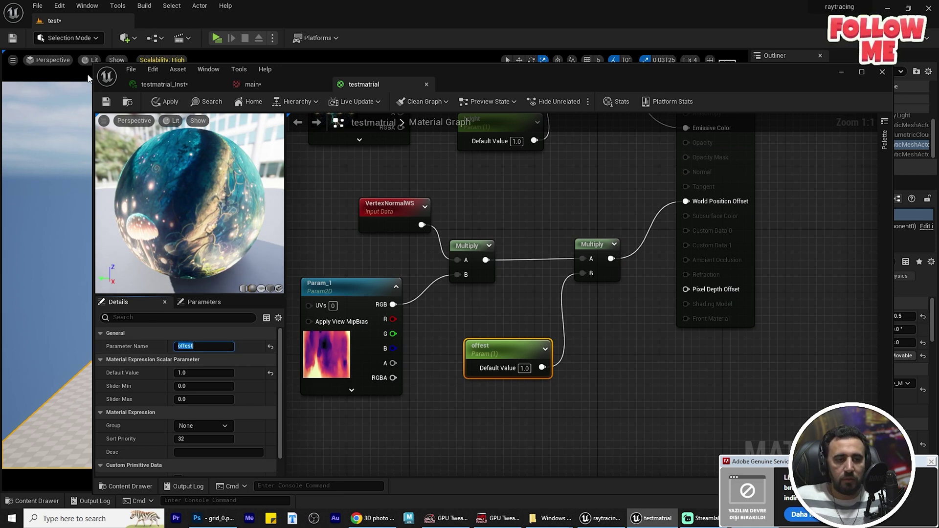
{"action": "left_click_drag", "start_coordinate": [691, 92], "coordinate": [712, 144]}
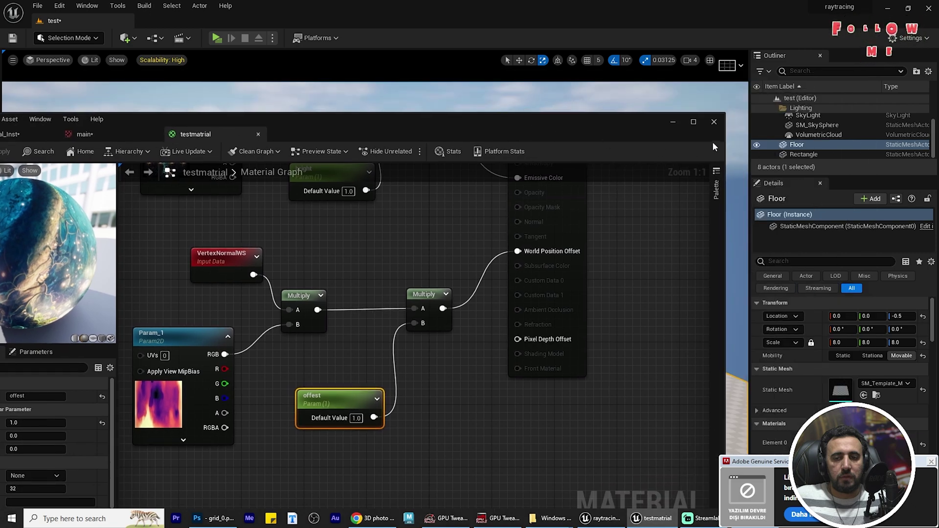
{"action": "left_click", "coordinate": [715, 123]}
Open testmatrial_Inst with its window below the forest rectangle, enable the offest parameter and raise it to about 375.
{"action": "key", "text": "ctrl+space"}
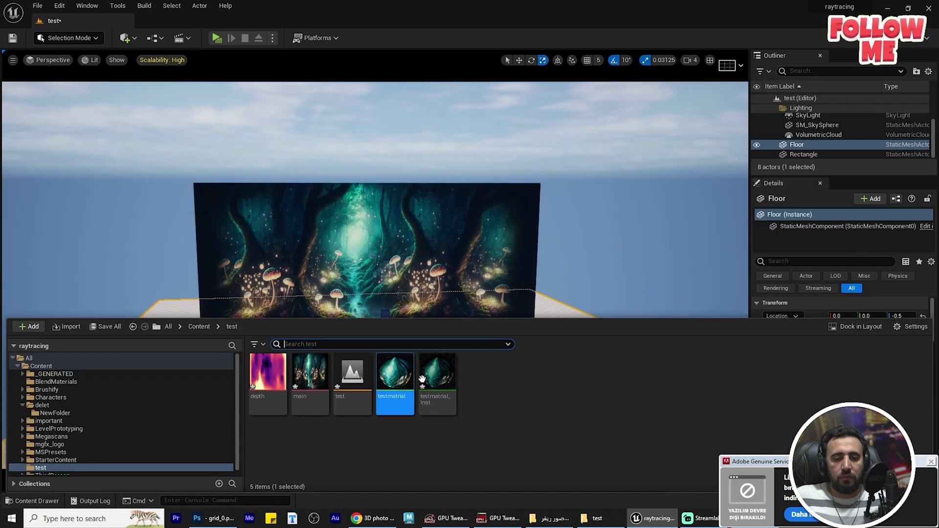
{"action": "double_click", "coordinate": [436, 377]}
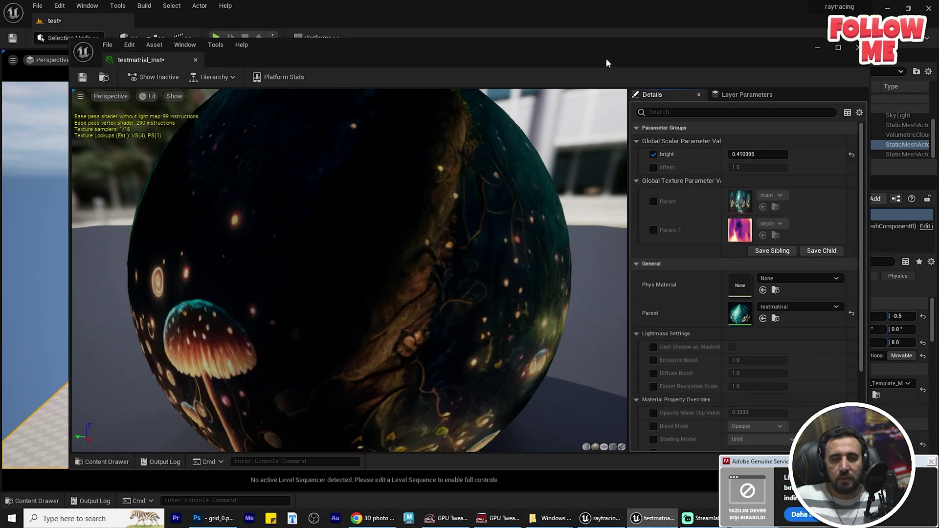
{"action": "left_click_drag", "start_coordinate": [606, 62], "coordinate": [478, 317]}
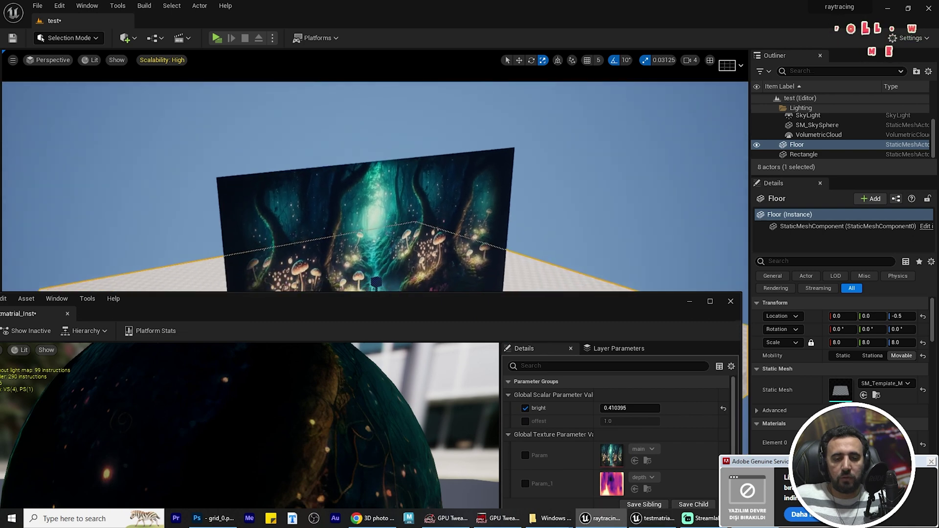
{"action": "right_click_drag", "start_coordinate": [375, 196], "coordinate": [313, 176]}
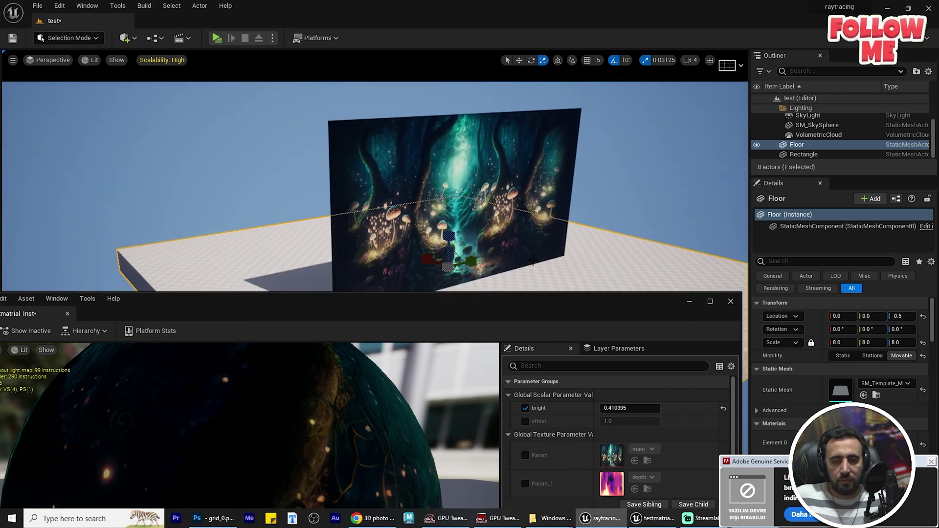
{"action": "left_click", "coordinate": [525, 421]}
{"action": "left_click_drag", "start_coordinate": [629, 421], "coordinate": [707, 421]}
{"action": "left_click_drag", "start_coordinate": [616, 242], "coordinate": [548, 274], "text": "alt"}
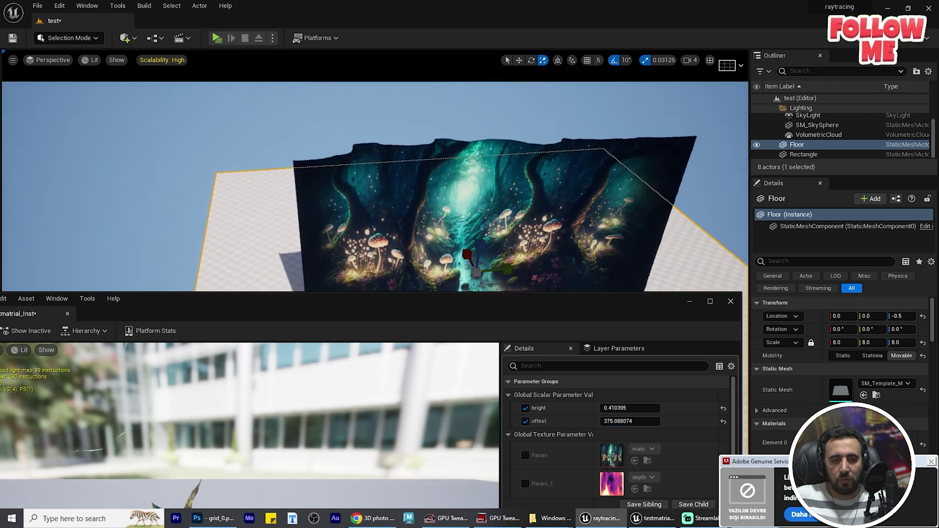
Move the instance window out of the way and examine the displaced forest rectangle from several angles and close up.
{"action": "mouse_move", "coordinate": [600, 224]}
{"action": "middle_mouse_down"}
{"action": "mouse_move", "coordinate": [654, 283]}
{"action": "mouse_move", "coordinate": [610, 232]}
{"action": "middle_mouse_up"}
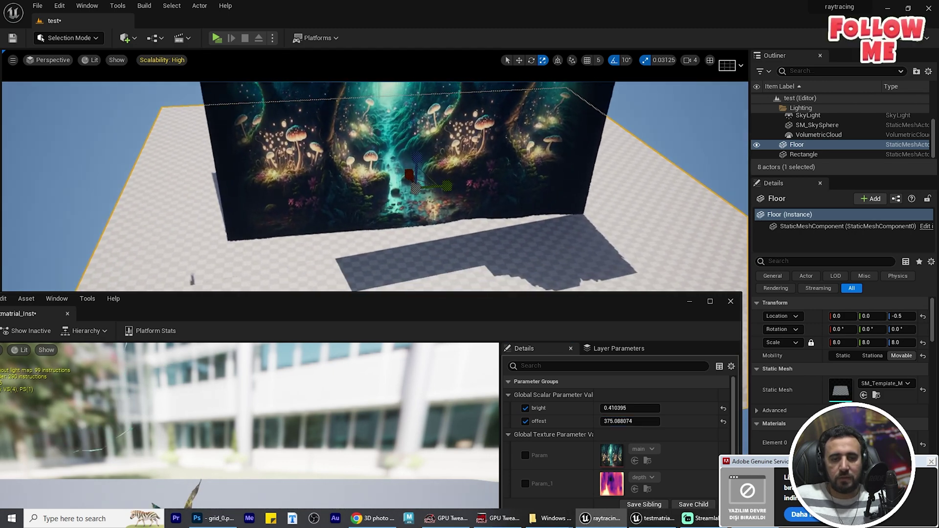
{"action": "left_click_drag", "start_coordinate": [533, 225], "coordinate": [533, 186], "text": "alt"}
{"action": "left_click_drag", "start_coordinate": [534, 306], "coordinate": [481, 510]}
{"action": "key", "text": "w"}
{"action": "right_click_drag", "start_coordinate": [510, 278], "coordinate": [474, 326]}
{"action": "key", "text": "e"}
{"action": "key", "text": "w"}
{"action": "key", "text": "s"}
Set the DirectionalLight's intensity to 0.5 lux.
{"action": "key", "text": "ctrl+space"}
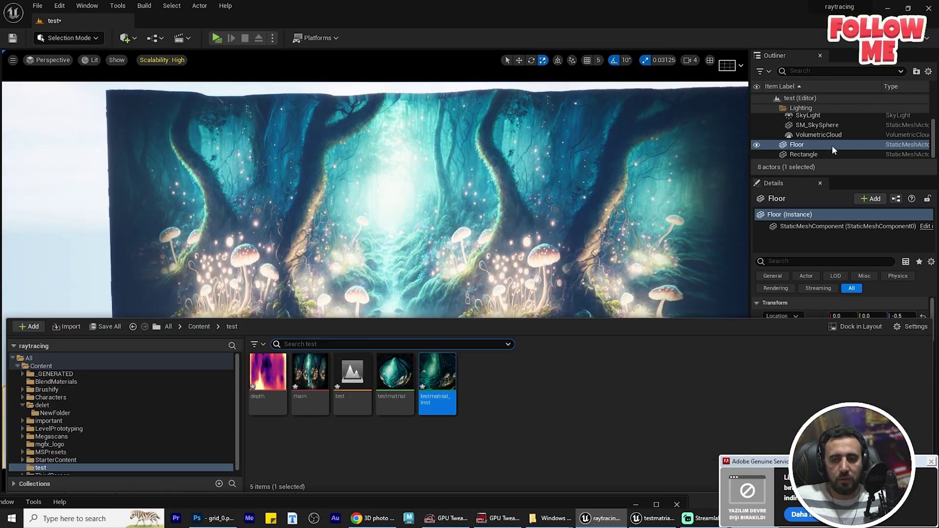
{"action": "left_click", "coordinate": [837, 115]}
{"action": "scroll", "coordinate": [846, 137], "scroll_direction": "up", "scroll_amount": 1}
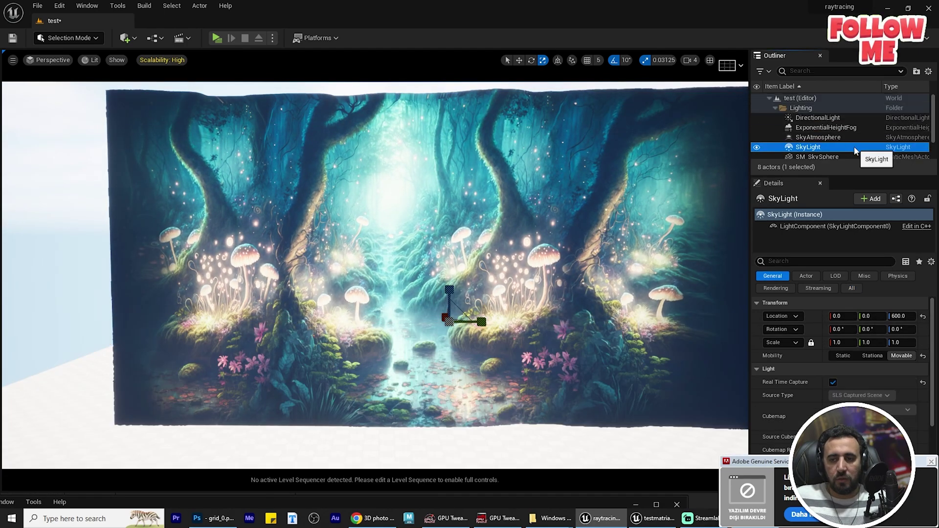
{"action": "left_click", "coordinate": [815, 119]}
{"action": "left_click", "coordinate": [852, 380]}
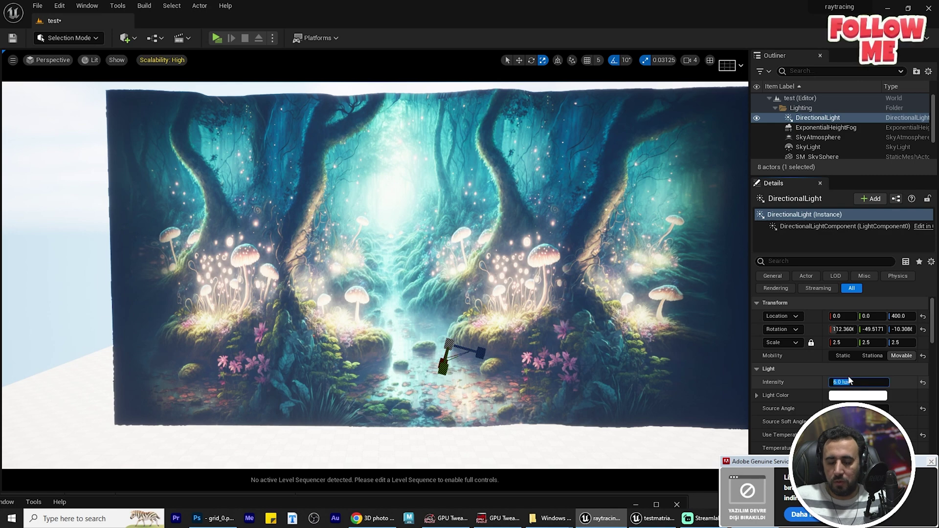
{"action": "left_click", "coordinate": [848, 380]}
{"action": "type", "text": "0.5"}
{"action": "key", "text": "Return"}
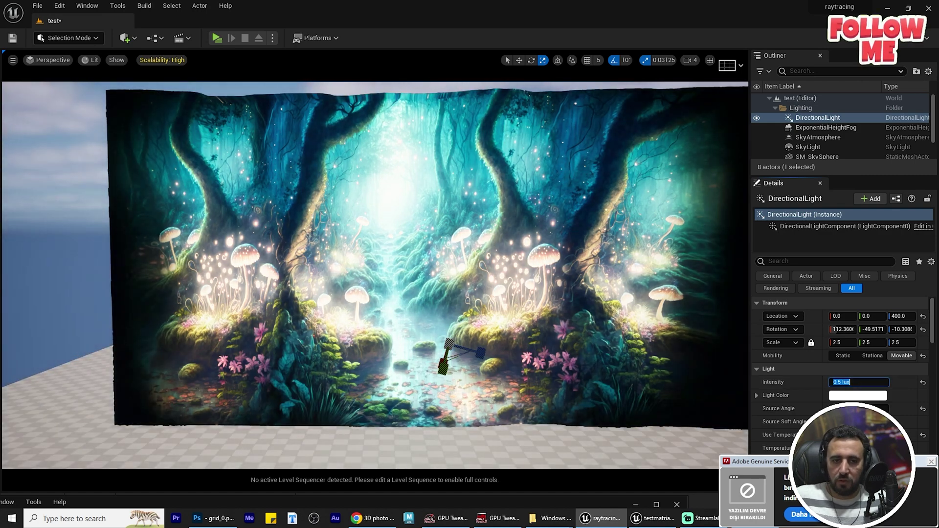
Move the Floor along X to about -1731 and hide it in the level.
{"action": "scroll", "coordinate": [545, 329], "scroll_direction": "down", "scroll_amount": 3}
{"action": "left_click_drag", "start_coordinate": [375, 275], "coordinate": [421, 311], "text": "alt"}
{"action": "left_click", "coordinate": [550, 340]}
{"action": "left_click_drag", "start_coordinate": [320, 307], "coordinate": [666, 173]}
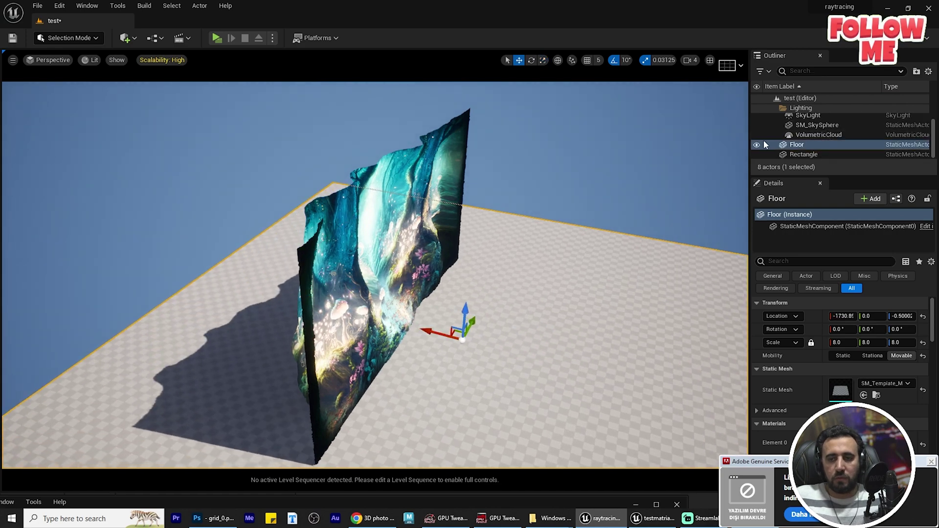
{"action": "double_click", "coordinate": [766, 144]}
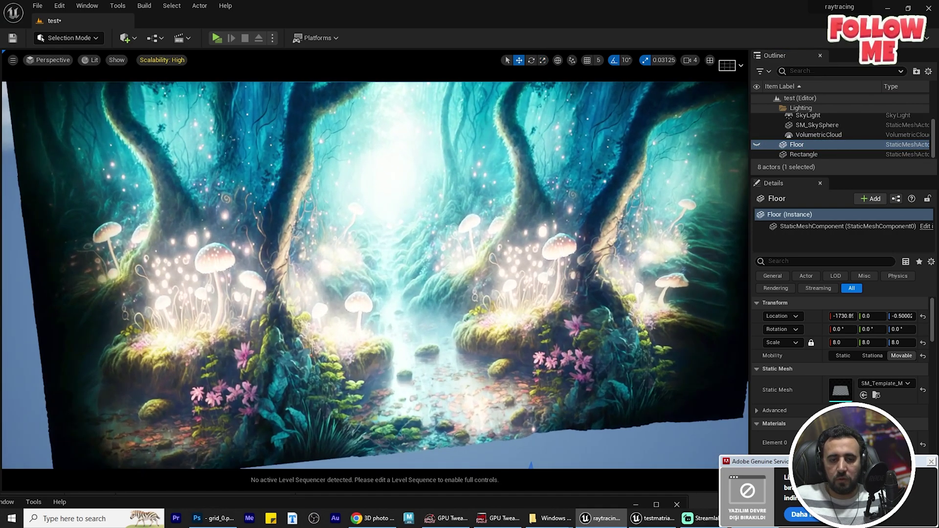
Dismiss the Adobe notice, open testmatrial_Inst and place its window beside the displaced forest rectangle.
{"action": "left_click_drag", "start_coordinate": [374, 274], "coordinate": [405, 260], "text": "alt"}
{"action": "key", "text": "ctrl+space"}
{"action": "double_click", "coordinate": [443, 374]}
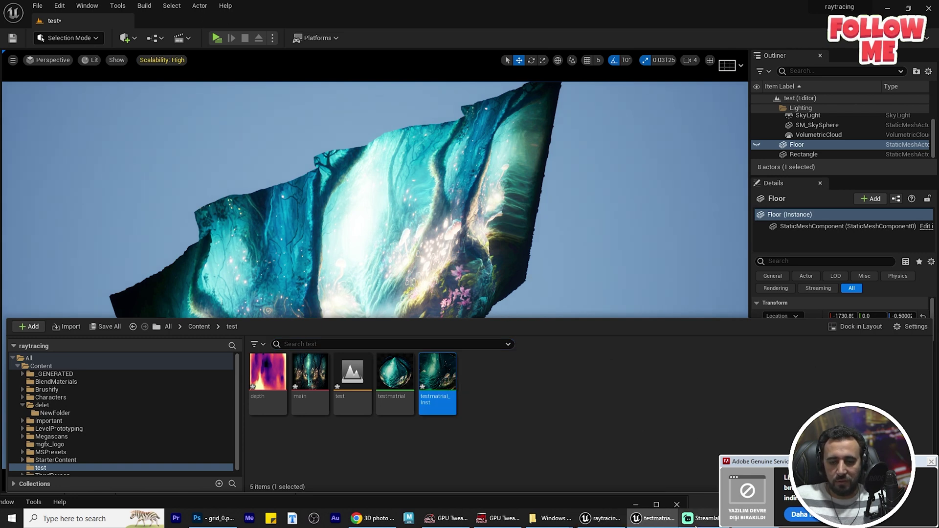
{"action": "left_click", "coordinate": [647, 525]}
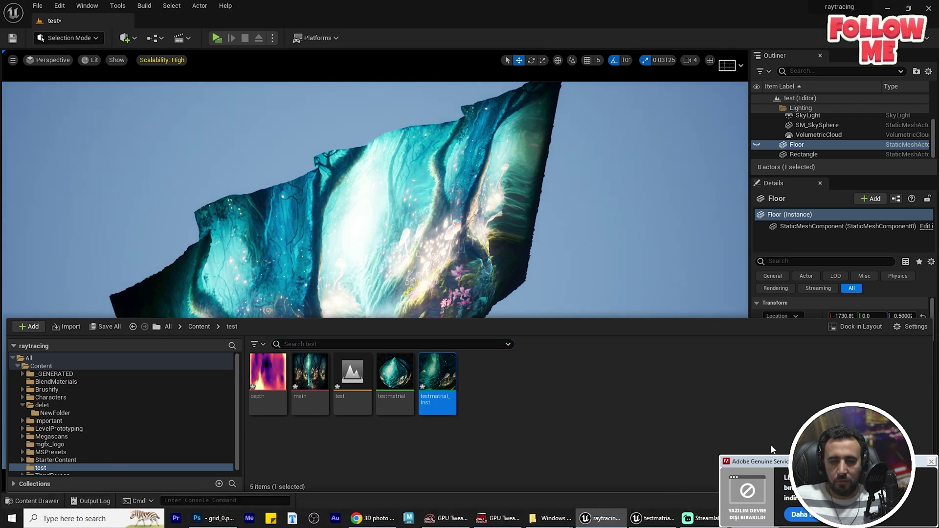
{"action": "left_click", "coordinate": [920, 470]}
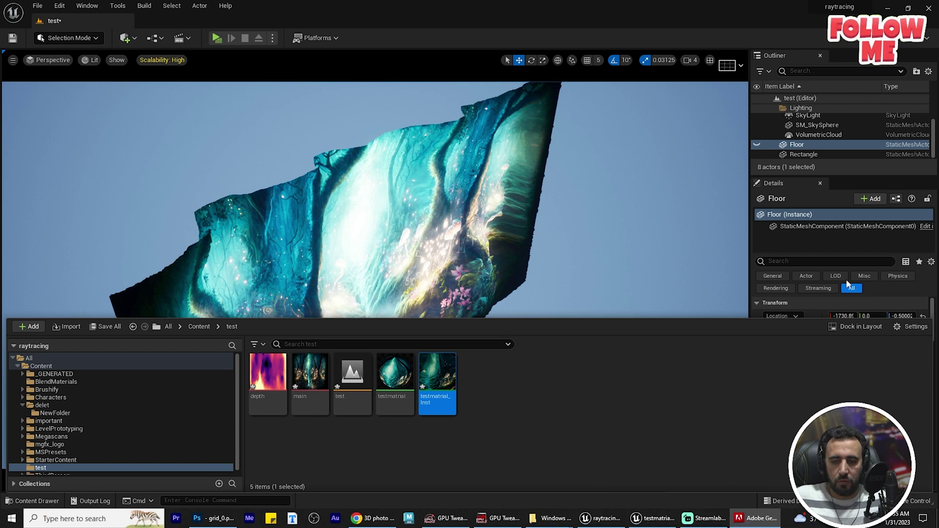
{"action": "double_click", "coordinate": [395, 365]}
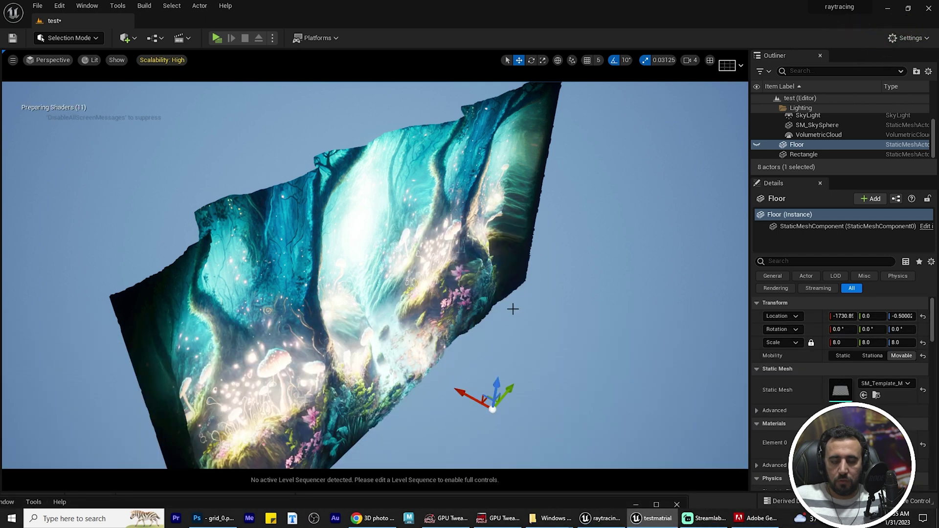
{"action": "left_click", "coordinate": [517, 392]}
{"action": "key", "text": "ctrl+space"}
{"action": "double_click", "coordinate": [436, 366]}
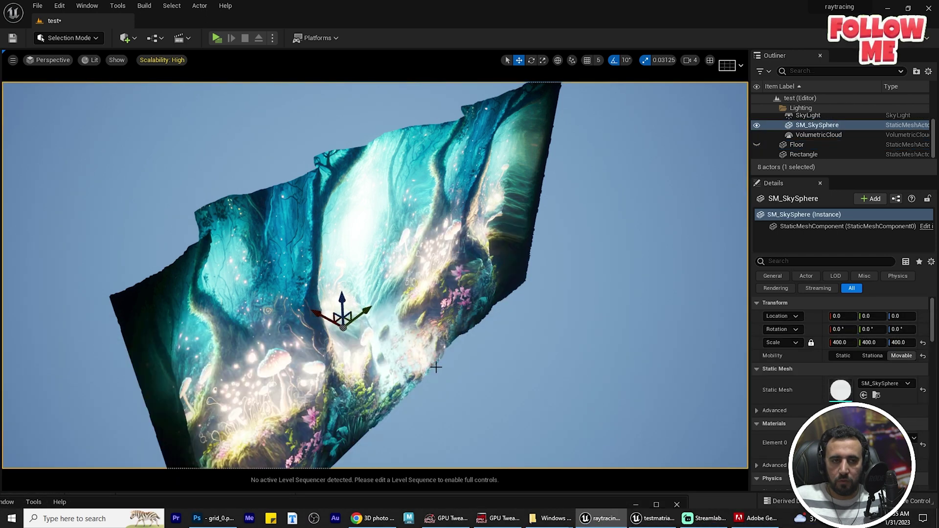
{"action": "left_click_drag", "start_coordinate": [601, 504], "coordinate": [154, 185]}
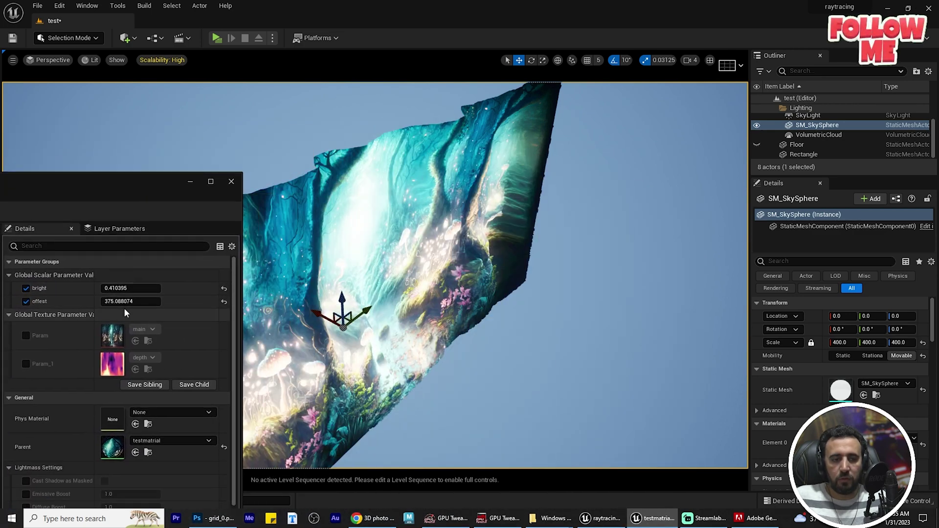
Raise the offest parameter to about 664, inspect the stronger displacement from the front and close the material instance.
{"action": "left_click_drag", "start_coordinate": [130, 302], "coordinate": [157, 302]}
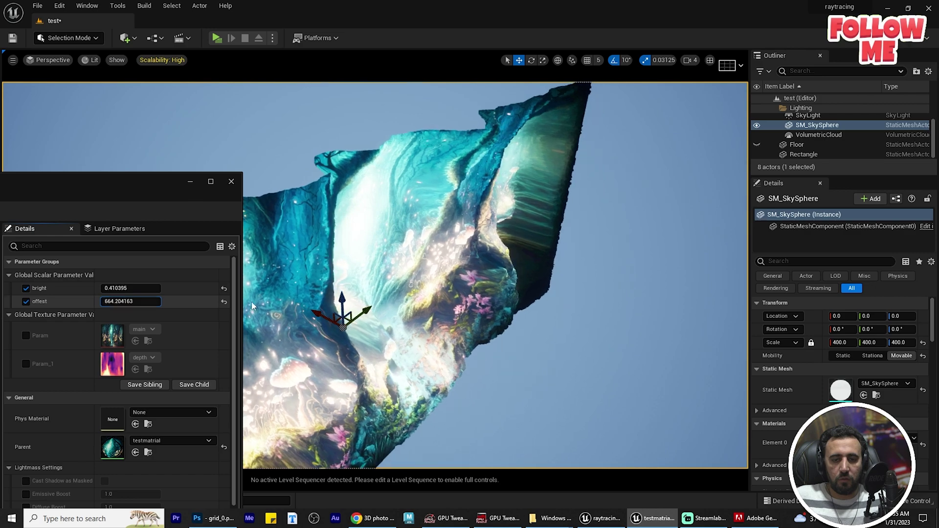
{"action": "left_click_drag", "start_coordinate": [416, 274], "coordinate": [318, 274], "text": "alt"}
{"action": "right_click_drag", "start_coordinate": [416, 274], "coordinate": [455, 271]}
{"action": "left_click", "coordinate": [231, 182]}
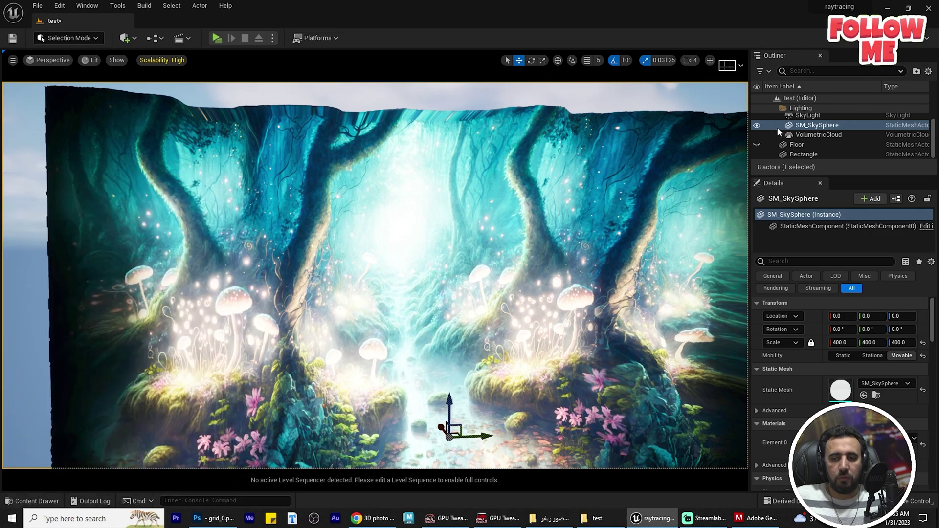
{"action": "left_click", "coordinate": [810, 116]}
{"action": "scroll", "coordinate": [842, 142], "scroll_direction": "up", "scroll_amount": 2}
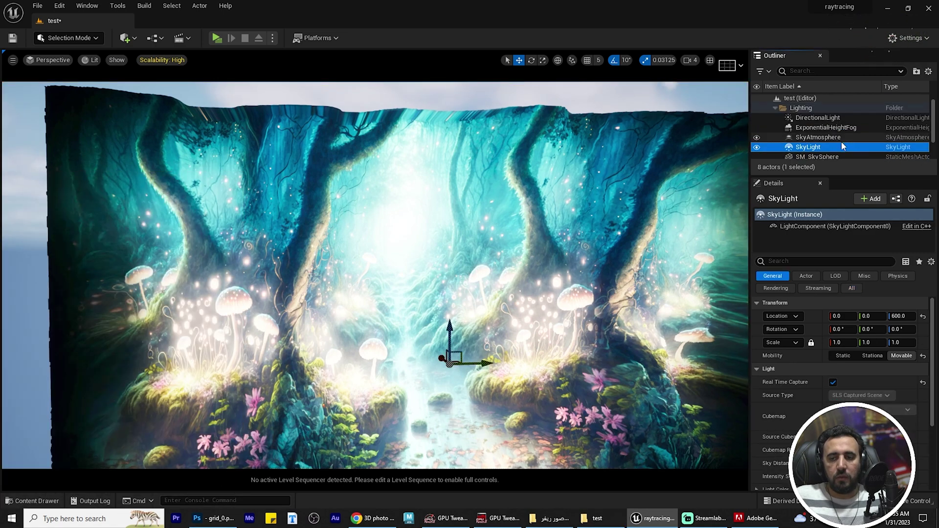
{"action": "left_click", "coordinate": [812, 118]}
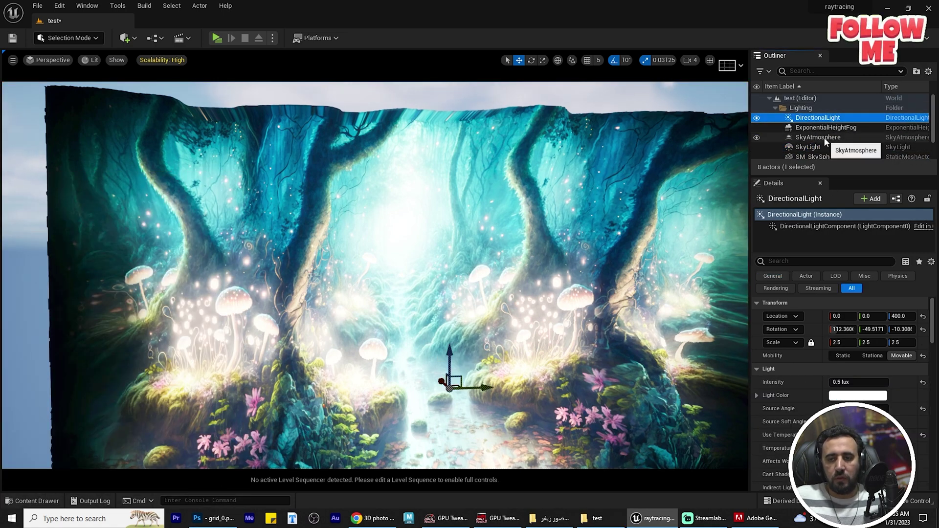
{"action": "left_click", "coordinate": [820, 138]}
{"action": "left_click", "coordinate": [799, 148]}
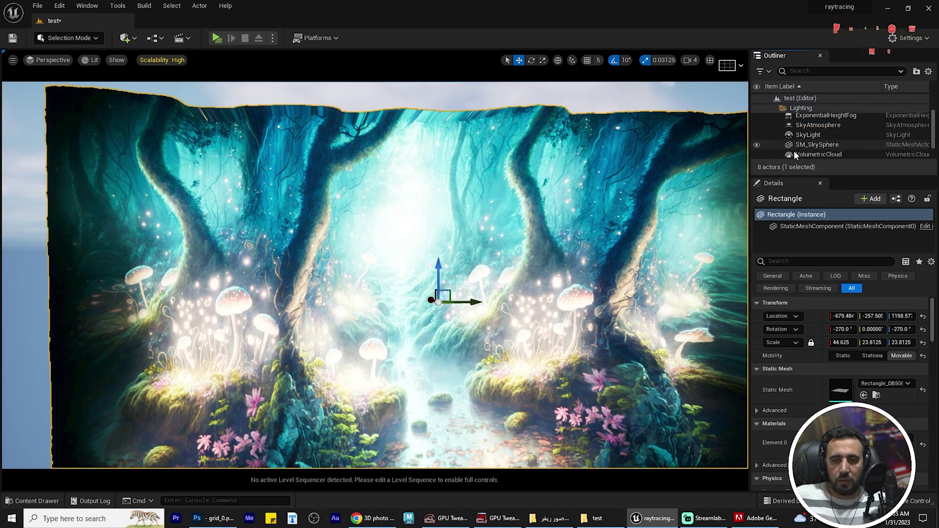
{"action": "left_click", "coordinate": [807, 127]}
{"action": "key", "text": "ctrl+z"}
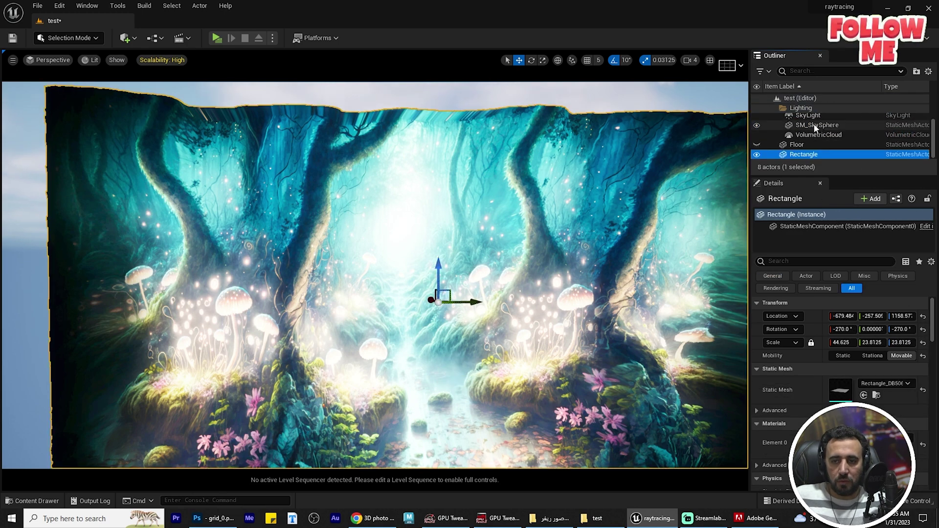
Delete the SkyAtmosphere and ExponentialHeightFog actors from the level.
{"action": "scroll", "coordinate": [819, 125], "scroll_direction": "up", "scroll_amount": 1}
{"action": "left_click", "coordinate": [818, 122]}
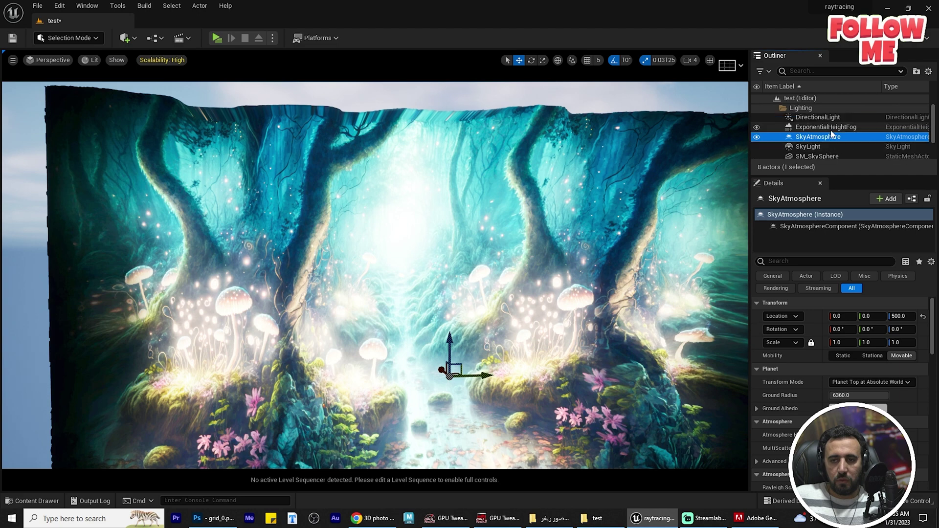
{"action": "key", "text": "Delete"}
{"action": "left_click", "coordinate": [816, 127]}
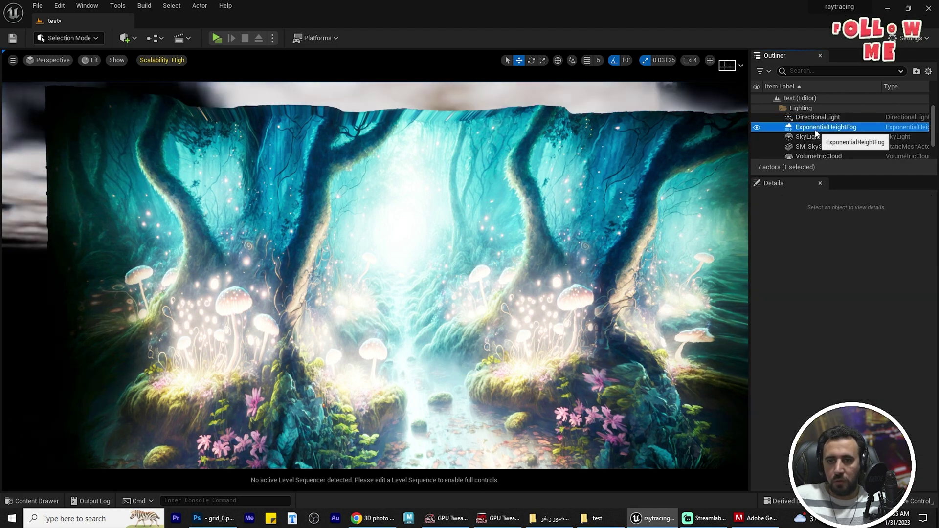
{"action": "key", "text": "Delete"}
Delete the SkyLight and VolumetricCloud actors from the level.
{"action": "left_click_drag", "start_coordinate": [476, 301], "coordinate": [513, 299], "text": "alt"}
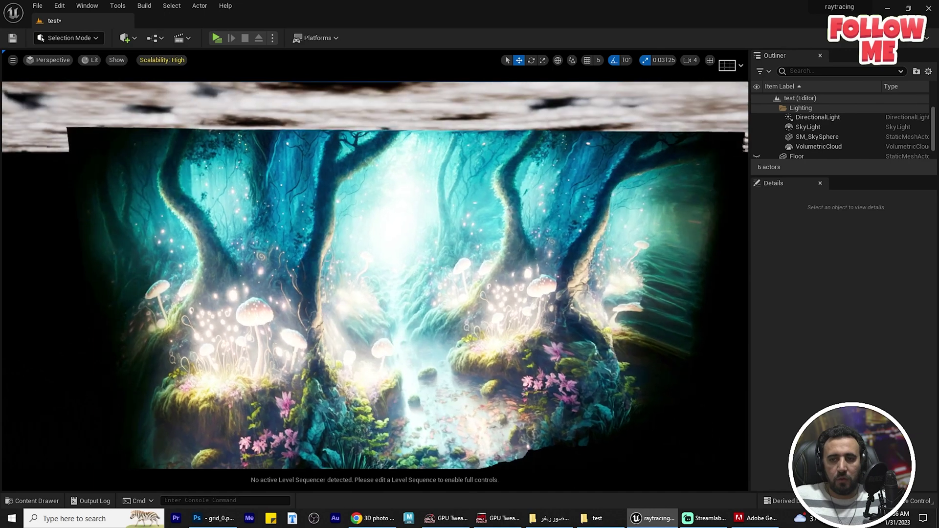
{"action": "left_click", "coordinate": [814, 128]}
{"action": "key", "text": "Delete"}
{"action": "left_click", "coordinate": [821, 139]}
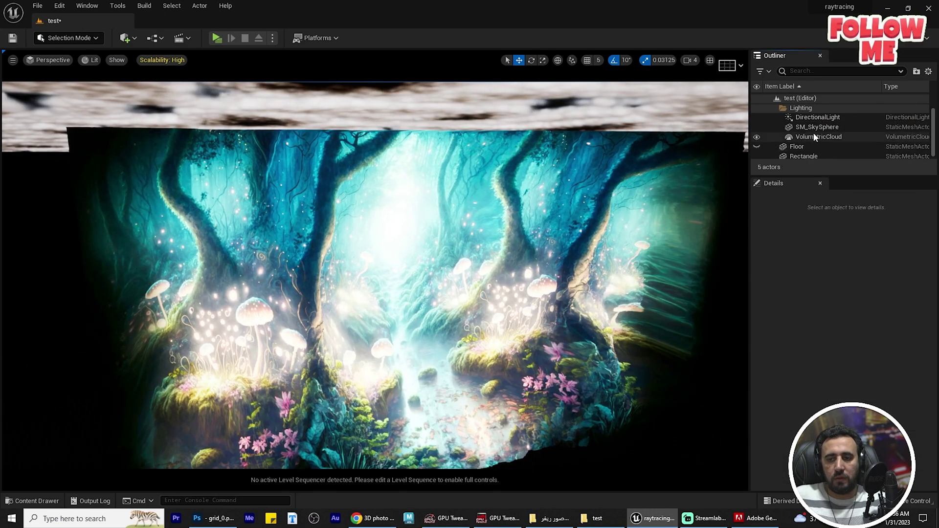
{"action": "key", "text": "Delete"}
{"action": "left_click", "coordinate": [811, 128]}
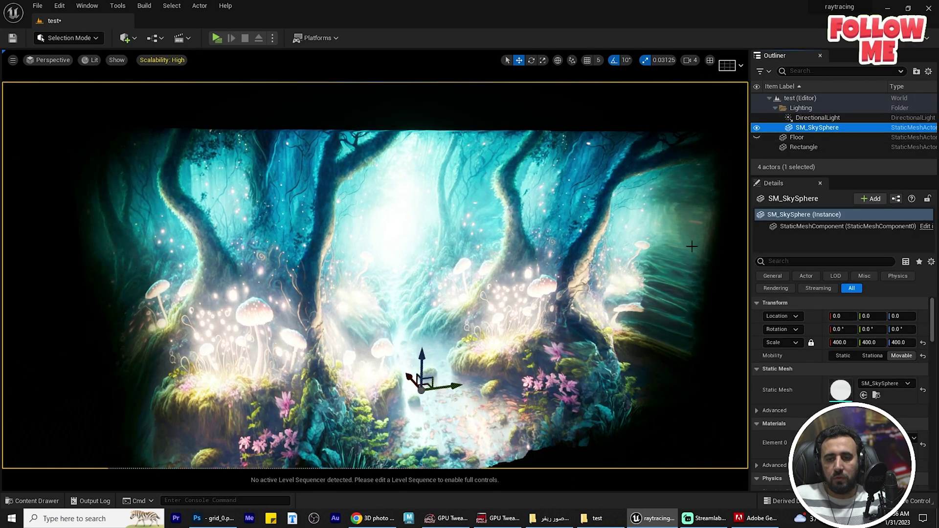
Duplicate the forest rectangle, lay the copy almost flat in front of the backdrop and lower it to about Z 73.
{"action": "left_click_drag", "start_coordinate": [596, 291], "coordinate": [582, 272], "text": "alt"}
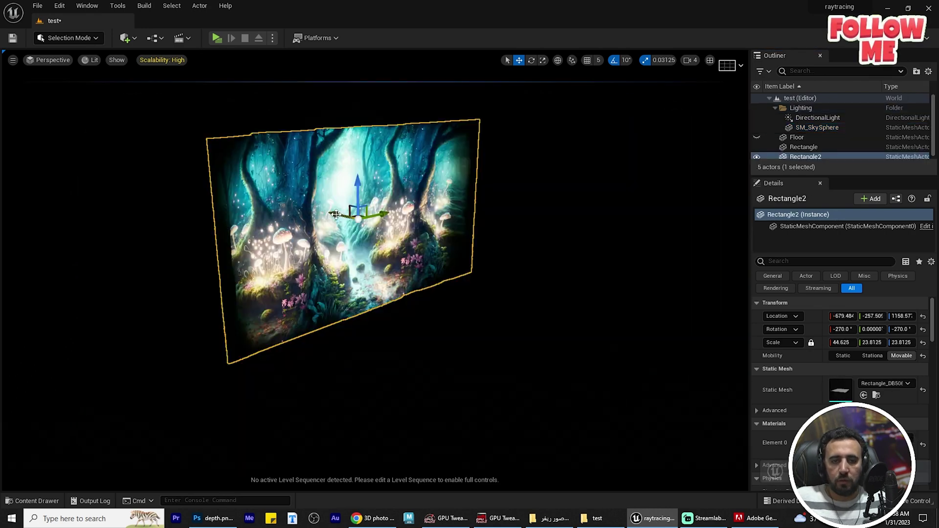
{"action": "left_click_drag", "start_coordinate": [346, 209], "coordinate": [536, 231], "text": "alt"}
{"action": "key", "text": "e"}
{"action": "key", "text": "w"}
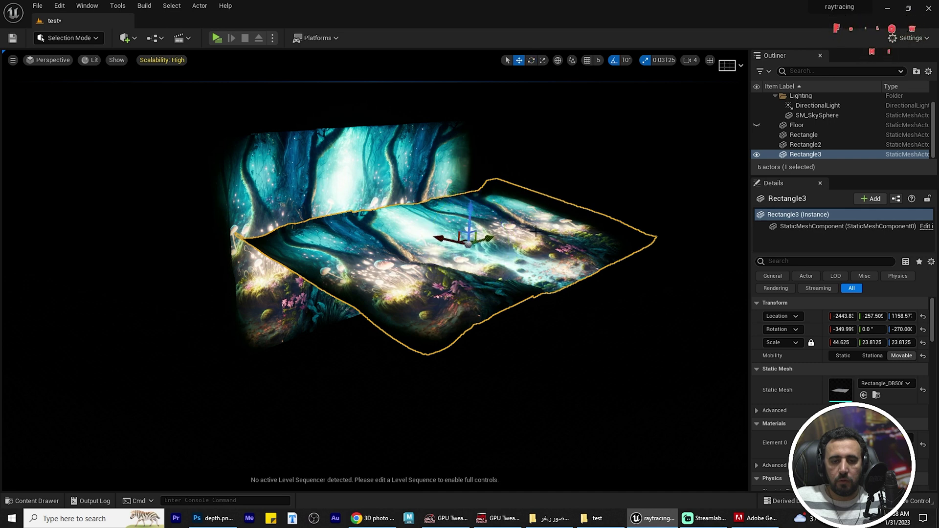
{"action": "left_click_drag", "start_coordinate": [478, 207], "coordinate": [420, 285]}
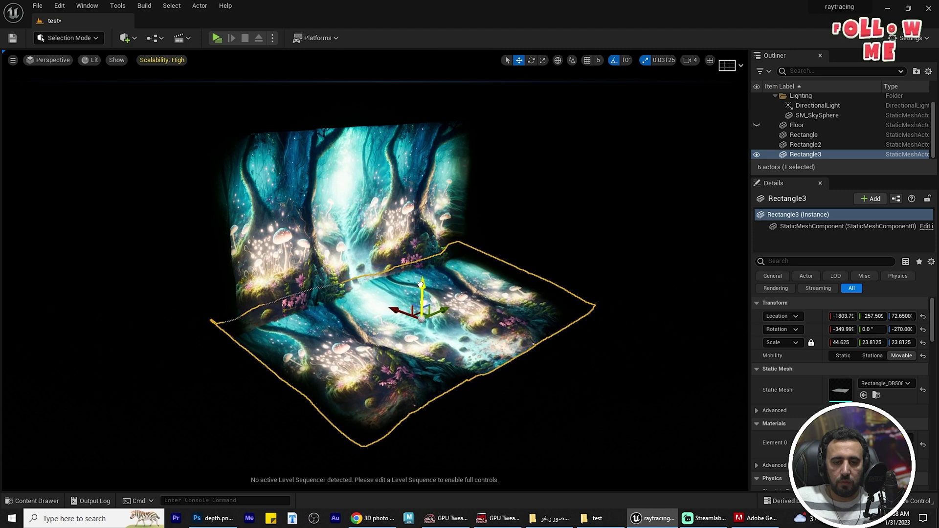
Rotate the flat copy to about -360°, 2°, -440° and move it forward to about X -2137.
{"action": "left_click_drag", "start_coordinate": [410, 340], "coordinate": [479, 338]}
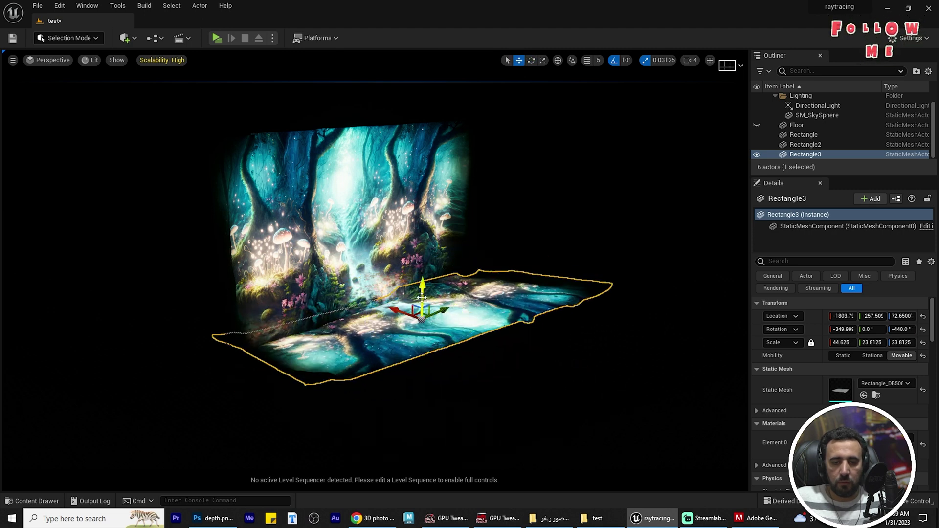
{"action": "left_click_drag", "start_coordinate": [402, 317], "coordinate": [401, 312]}
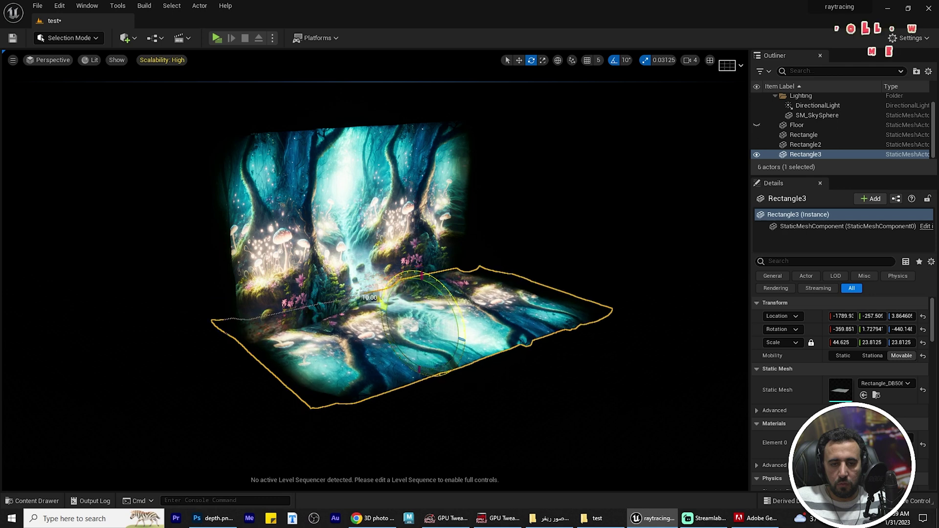
{"action": "left_click_drag", "start_coordinate": [392, 313], "coordinate": [413, 345]}
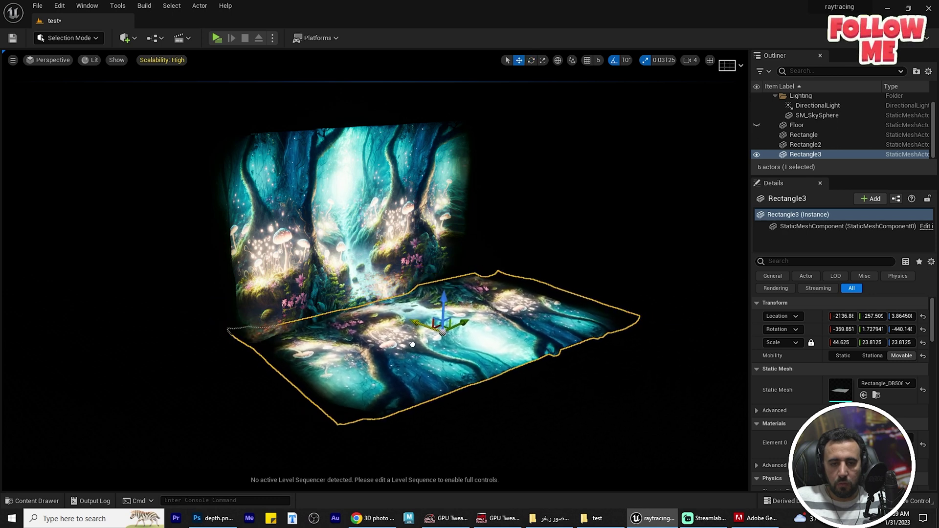
Raise the flat copy to about Z 77 and shift it to about X -2247, Y -434, aligning its stream with the backdrop.
{"action": "left_click_drag", "start_coordinate": [443, 294], "coordinate": [443, 284]}
{"action": "left_click_drag", "start_coordinate": [443, 283], "coordinate": [375, 284], "text": "alt"}
{"action": "right_click_drag", "start_coordinate": [375, 284], "coordinate": [333, 200], "text": "alt"}
{"action": "right_click_drag", "start_coordinate": [475, 411], "coordinate": [475, 398]}
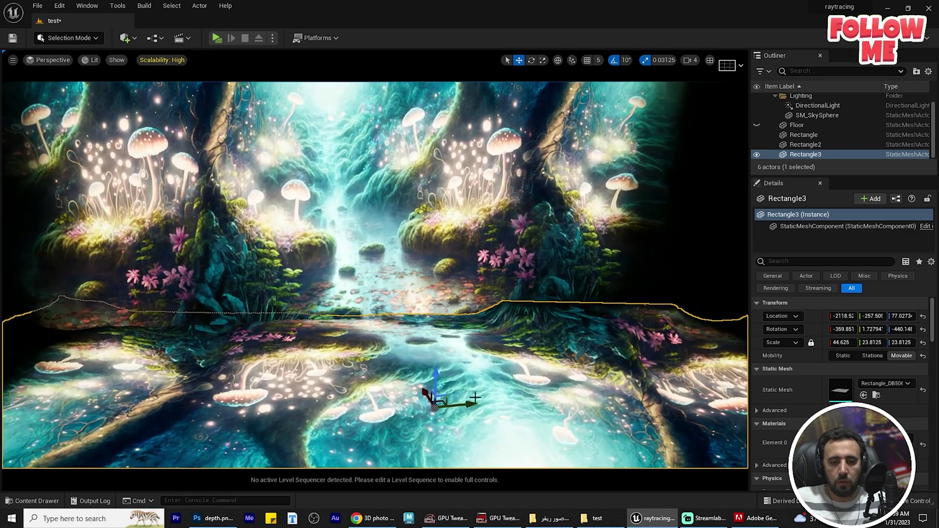
{"action": "left_click_drag", "start_coordinate": [468, 407], "coordinate": [364, 412]}
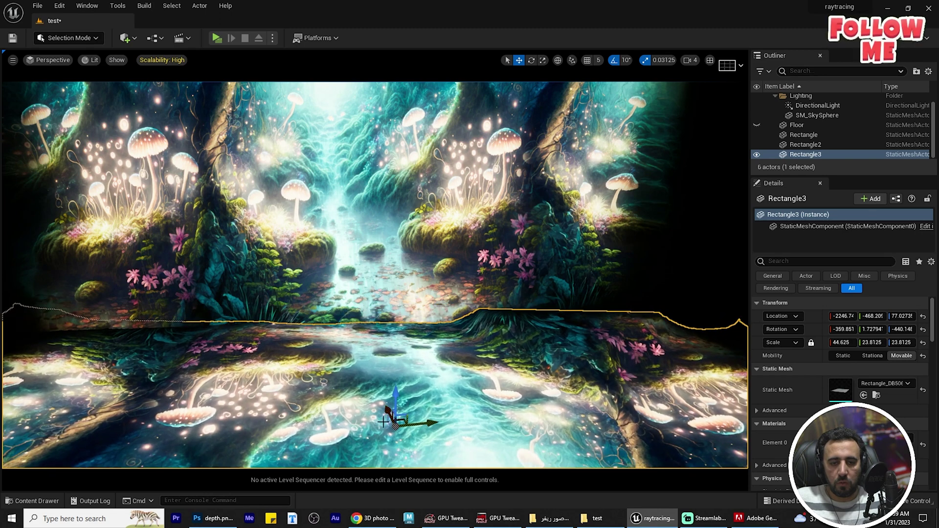
{"action": "left_click_drag", "start_coordinate": [423, 422], "coordinate": [434, 421]}
Tilt the ground copy to about -370° around X so its far edge meets the upright forest image.
{"action": "key", "text": "e"}
{"action": "left_click_drag", "start_coordinate": [393, 400], "coordinate": [402, 381]}
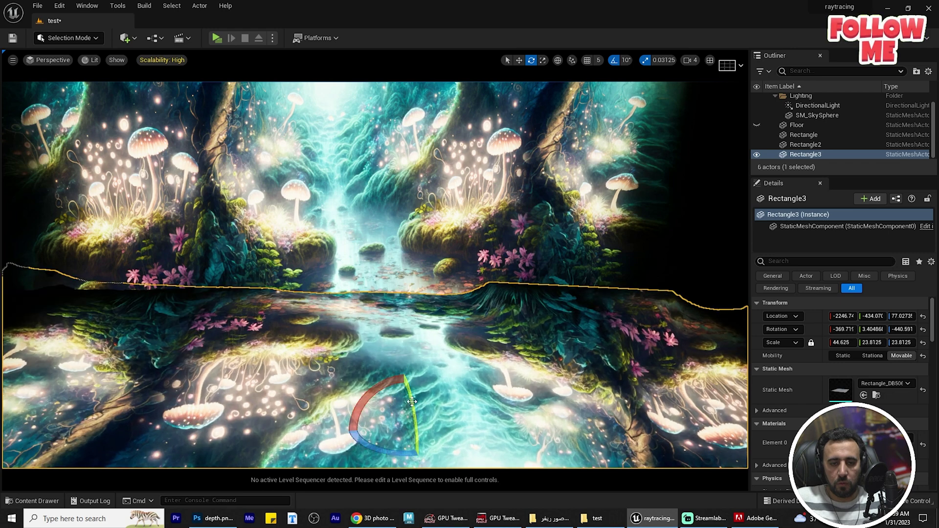
{"action": "left_click_drag", "start_coordinate": [388, 404], "coordinate": [384, 380]}
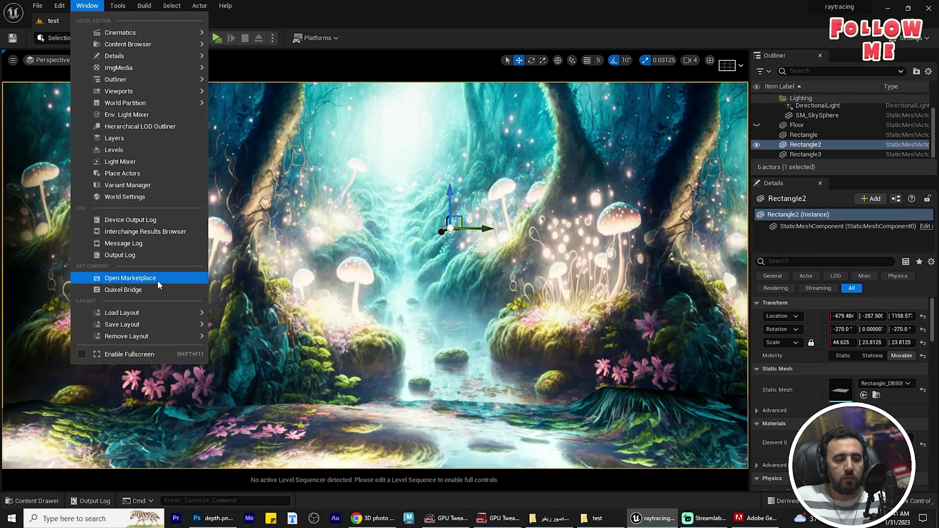
Open Quixel Bridge and browse its 3D Assets for objects that suit the forest scene.
{"action": "left_click", "coordinate": [142, 290]}
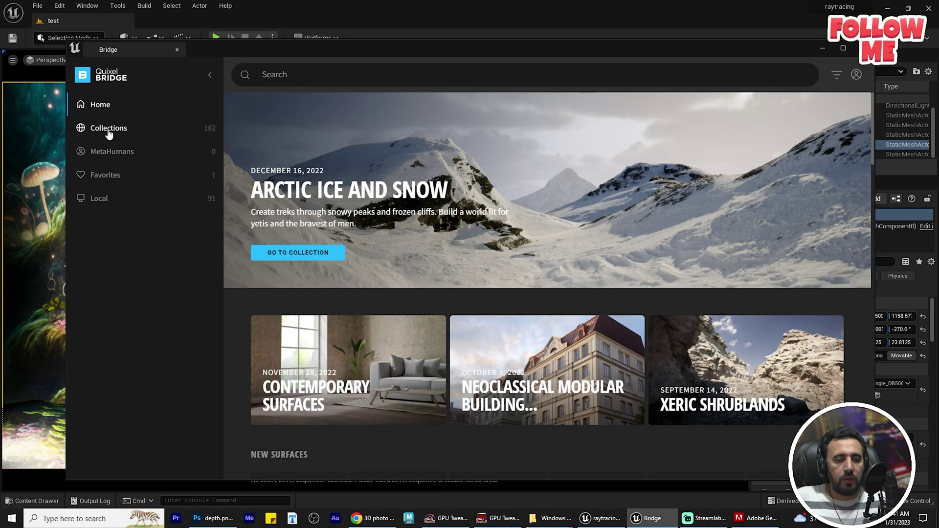
{"action": "left_click", "coordinate": [109, 129]}
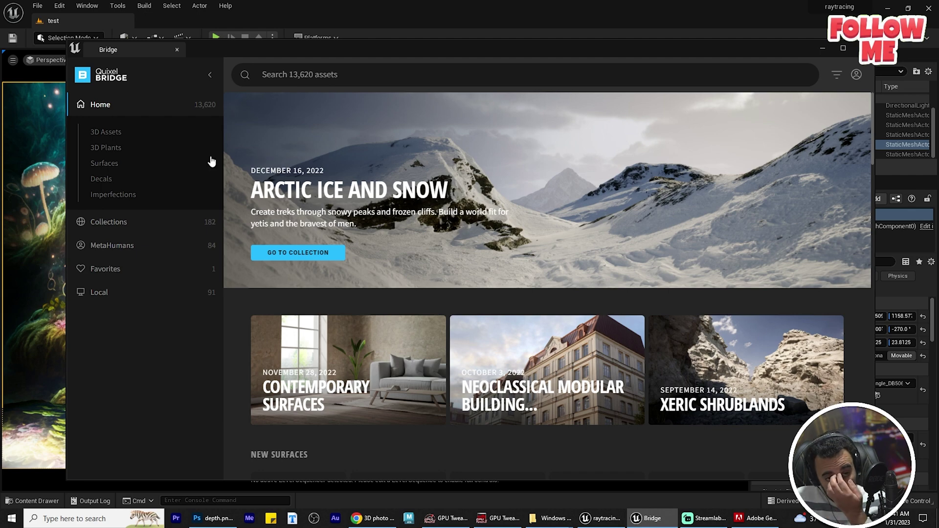
{"action": "left_click", "coordinate": [108, 133]}
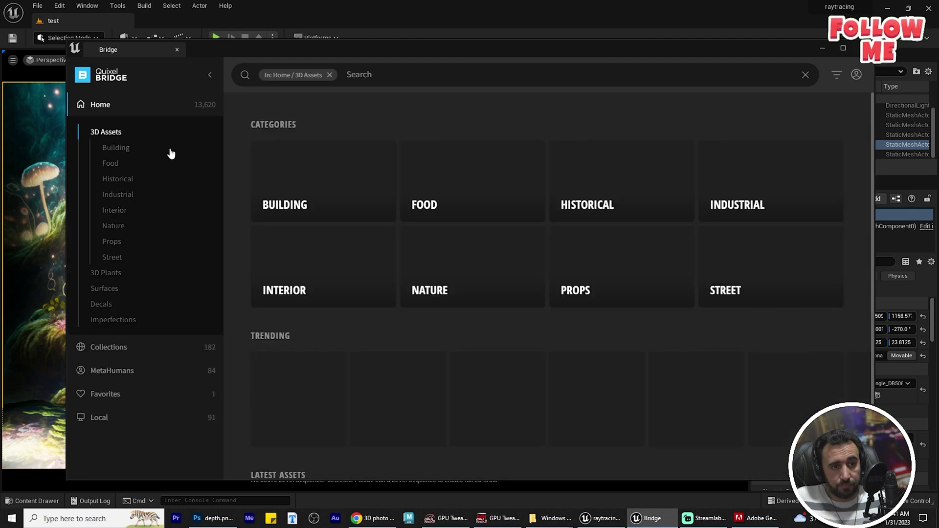
{"action": "scroll", "coordinate": [629, 259], "scroll_direction": "down", "scroll_amount": 5}
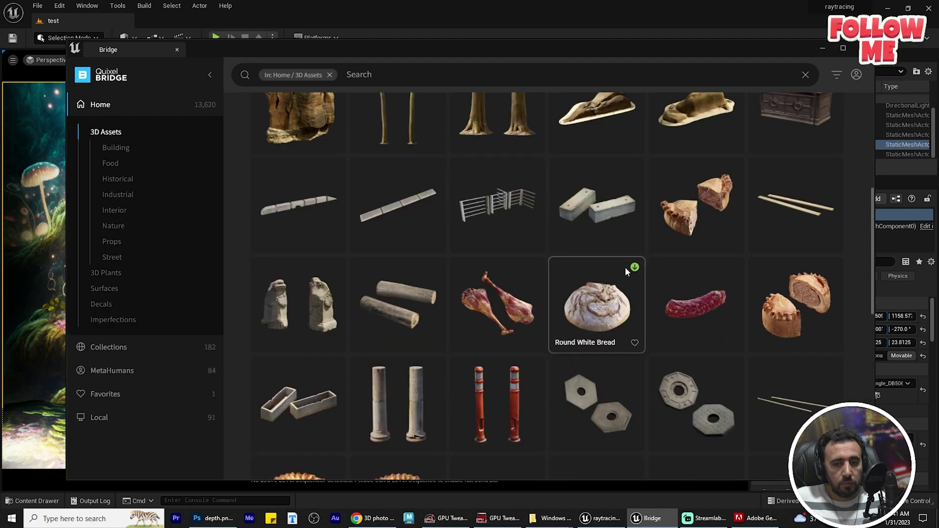
{"action": "scroll", "coordinate": [636, 284], "scroll_direction": "down", "scroll_amount": 10}
{"action": "scroll", "coordinate": [662, 310], "scroll_direction": "down", "scroll_amount": 3}
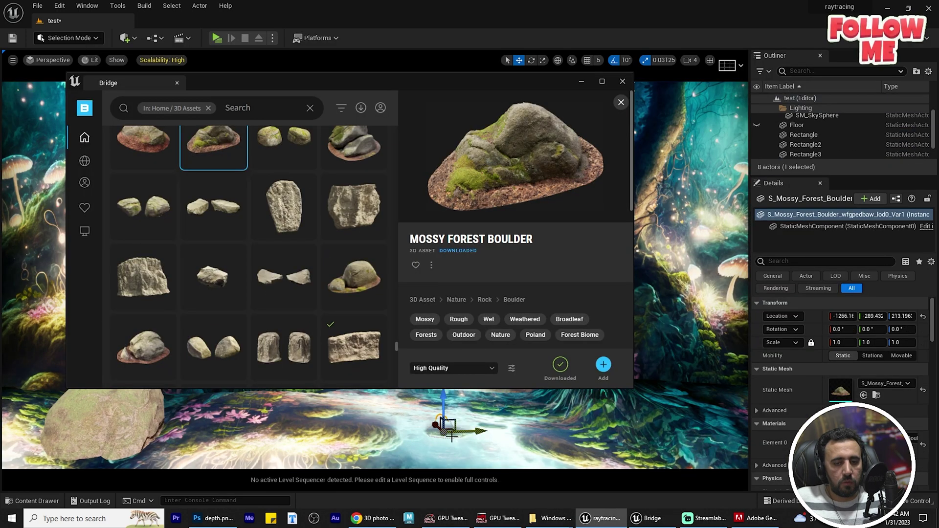
Raise the Mossy Forest Boulder and sink the tree stump's base slightly into the ground copy at the stream.
{"action": "left_click_drag", "start_coordinate": [443, 400], "coordinate": [451, 171]}
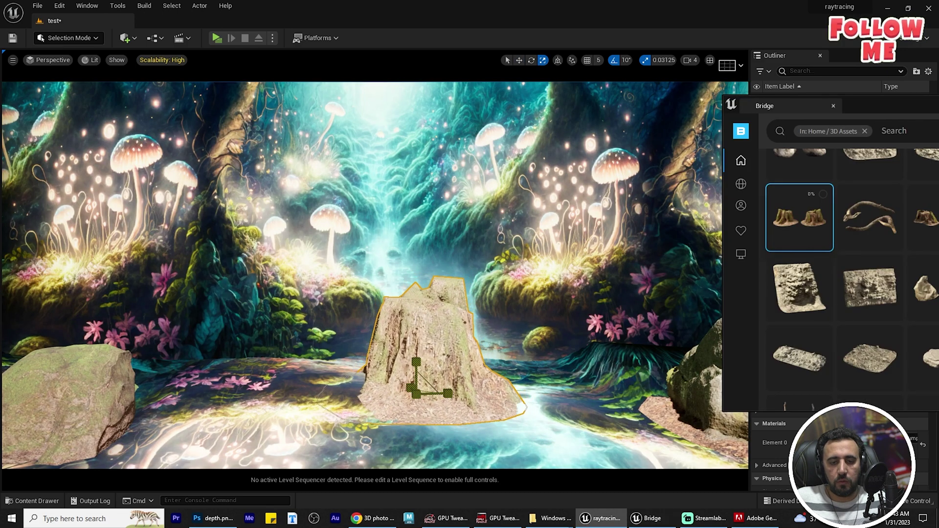
{"action": "key", "text": "w"}
{"action": "left_click", "coordinate": [514, 372]}
{"action": "left_click", "coordinate": [423, 368]}
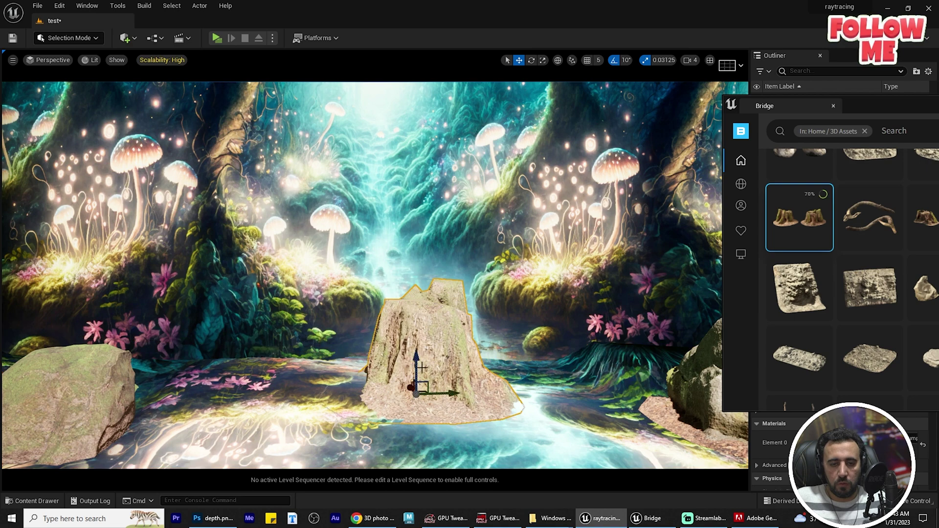
{"action": "right_click_drag", "start_coordinate": [424, 359], "coordinate": [399, 359]}
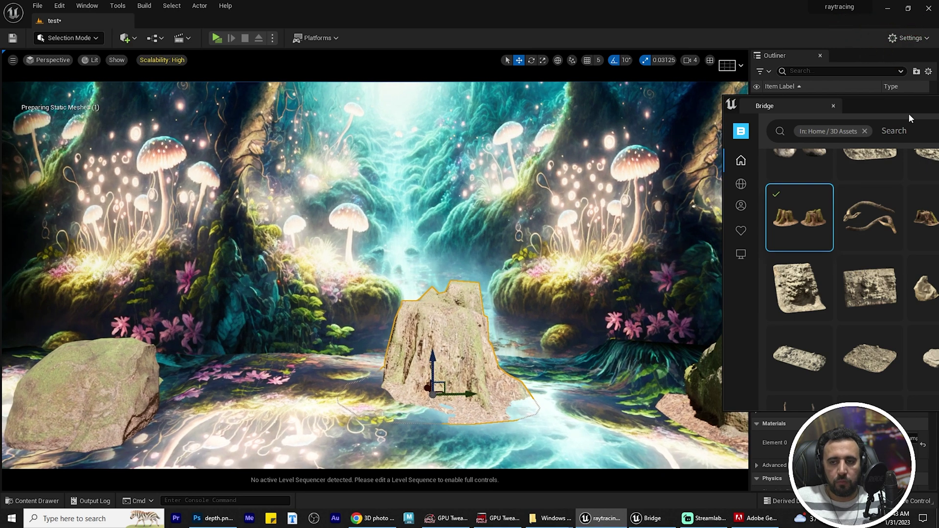
Hide the DirectionalLight so it no longer lights the boulders and the tree stump.
{"action": "left_click_drag", "start_coordinate": [906, 116], "coordinate": [938, 188]}
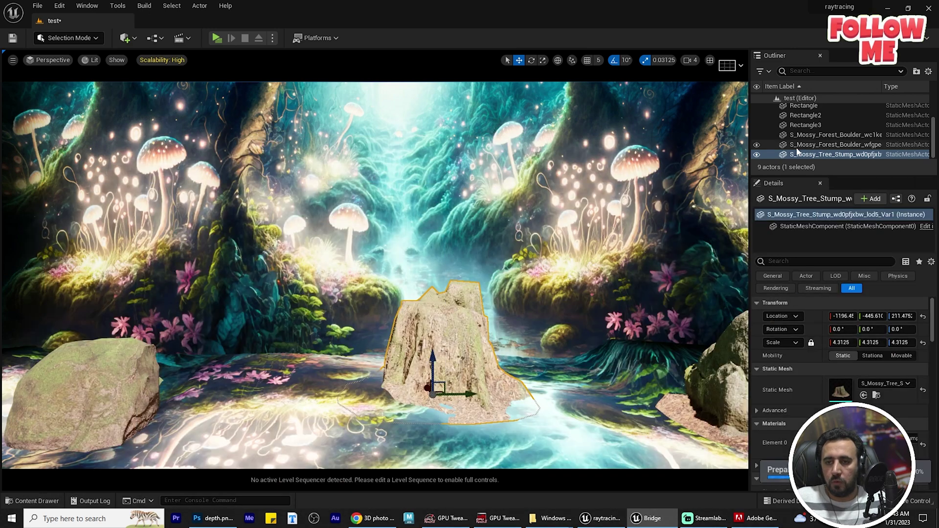
{"action": "scroll", "coordinate": [821, 142], "scroll_direction": "up", "scroll_amount": 3}
{"action": "left_click", "coordinate": [803, 117]}
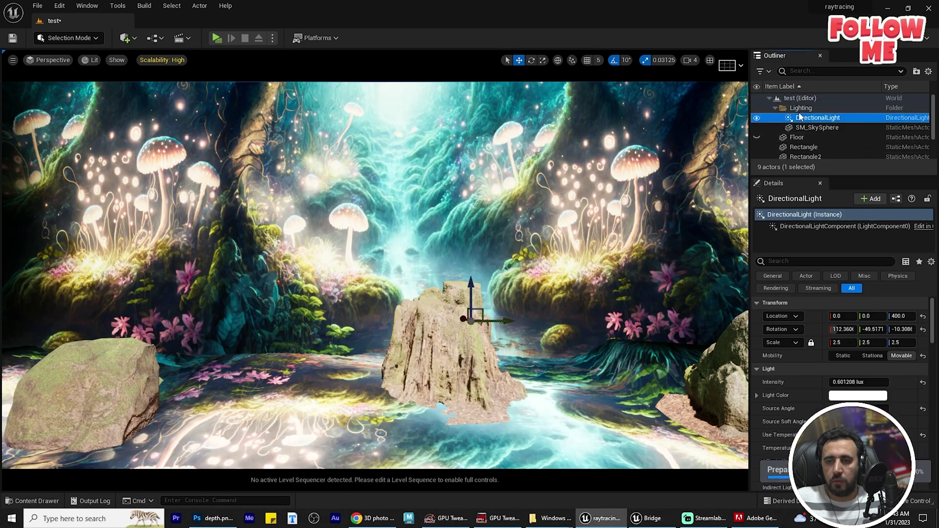
{"action": "left_click", "coordinate": [757, 118]}
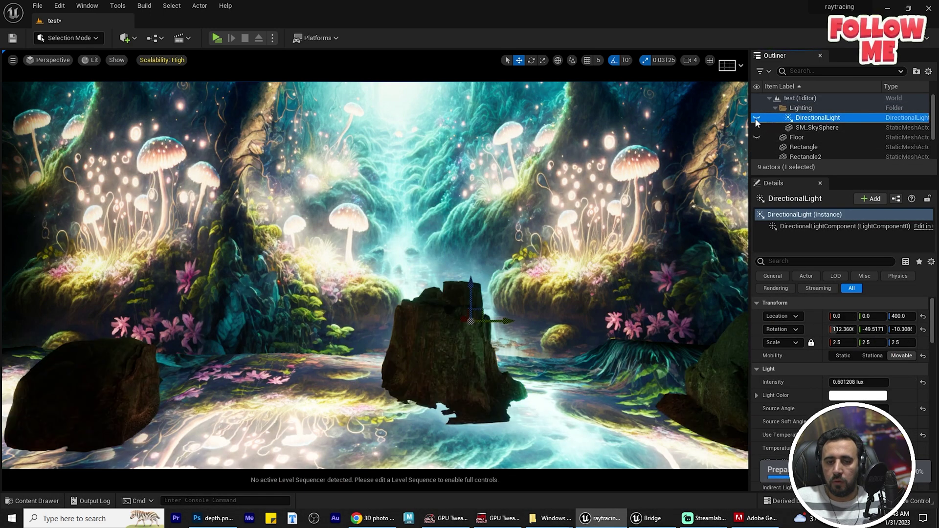
Add a point light and move it to about X -2153, Y -770, Z 814 in front of the forest backdrop.
{"action": "left_click", "coordinate": [50, 39]}
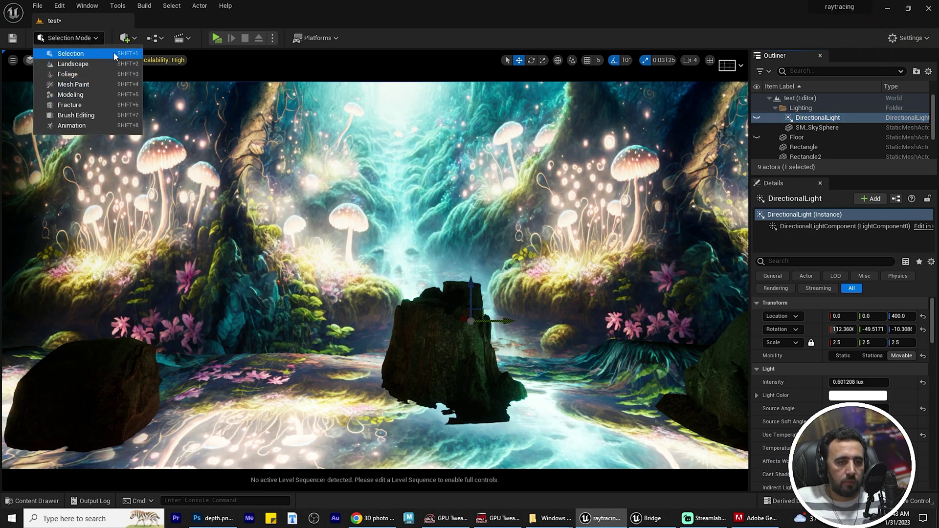
{"action": "left_click", "coordinate": [134, 39]}
{"action": "mouse_move", "coordinate": [150, 128]}
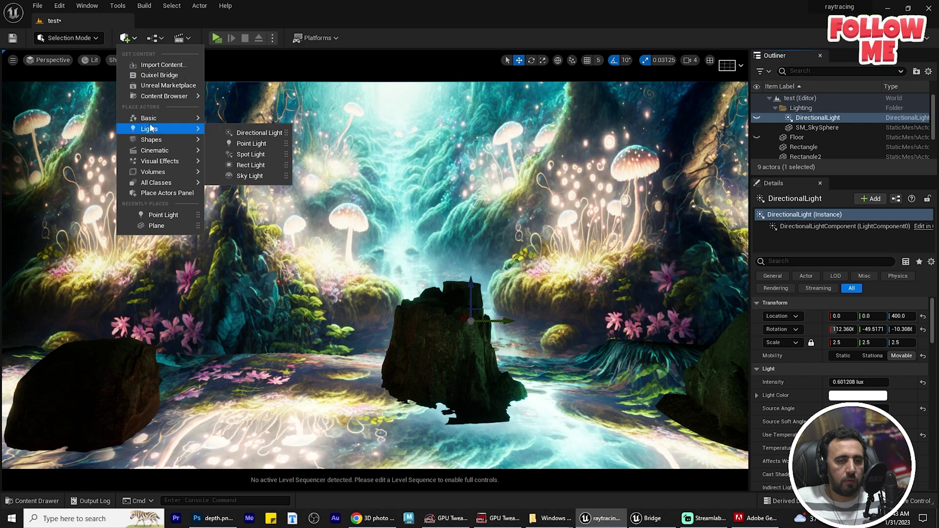
{"action": "left_click", "coordinate": [251, 142]}
{"action": "right_click_drag", "start_coordinate": [429, 277], "coordinate": [372, 255]}
{"action": "scroll", "coordinate": [471, 352], "scroll_direction": "down", "scroll_amount": 5}
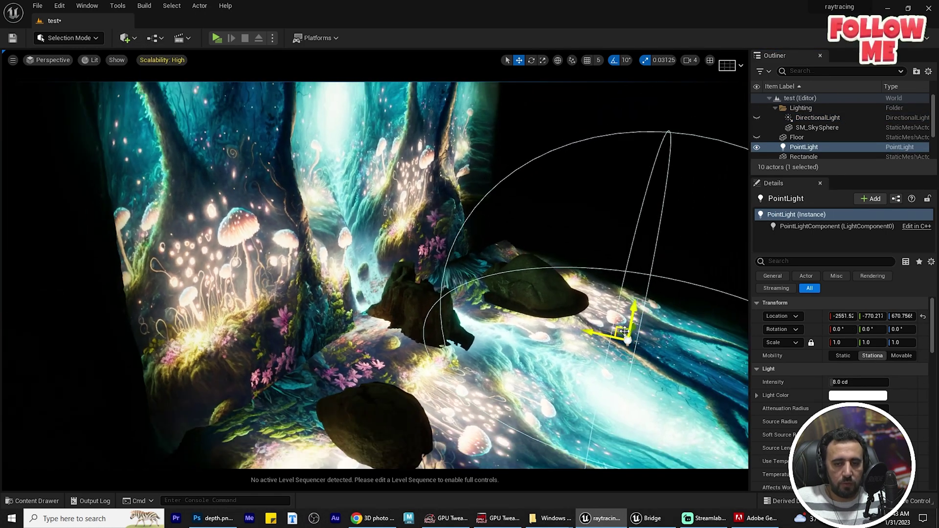
{"action": "left_click_drag", "start_coordinate": [612, 332], "coordinate": [506, 257]}
{"action": "left_click_drag", "start_coordinate": [477, 283], "coordinate": [522, 292]}
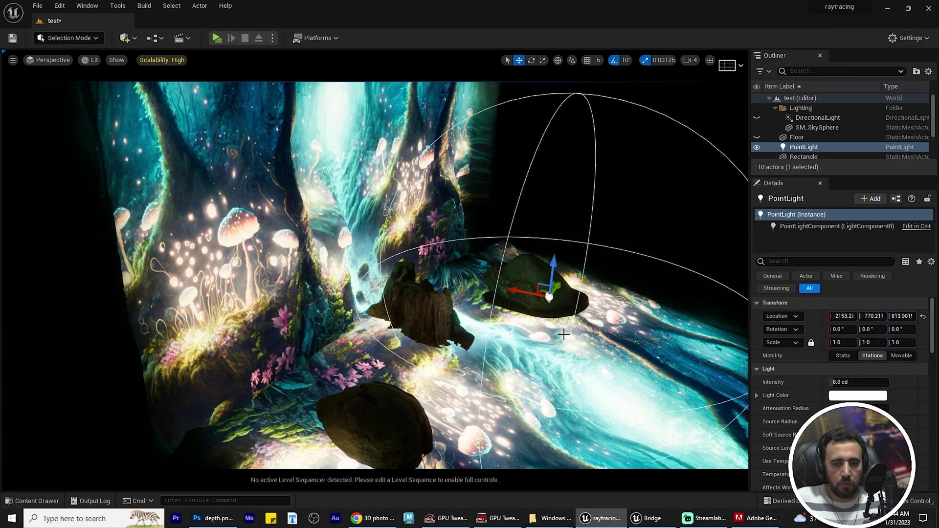
Increase the point light's attenuation radius to reach the rocks and stump, and adjust its height to about Z 805.
{"action": "left_click_drag", "start_coordinate": [564, 334], "coordinate": [489, 334], "text": "alt"}
{"action": "left_click_drag", "start_coordinate": [859, 408], "coordinate": [886, 408]}
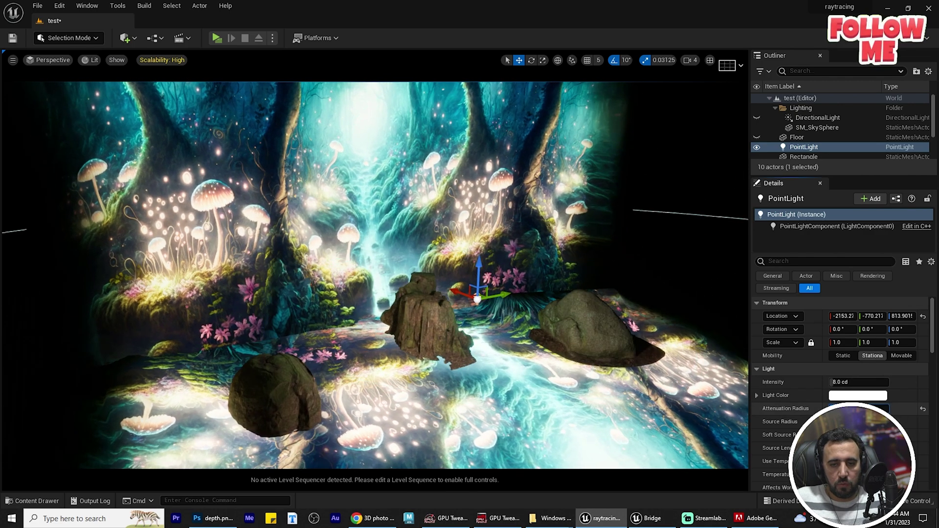
{"action": "right_click_drag", "start_coordinate": [374, 275], "coordinate": [454, 210]}
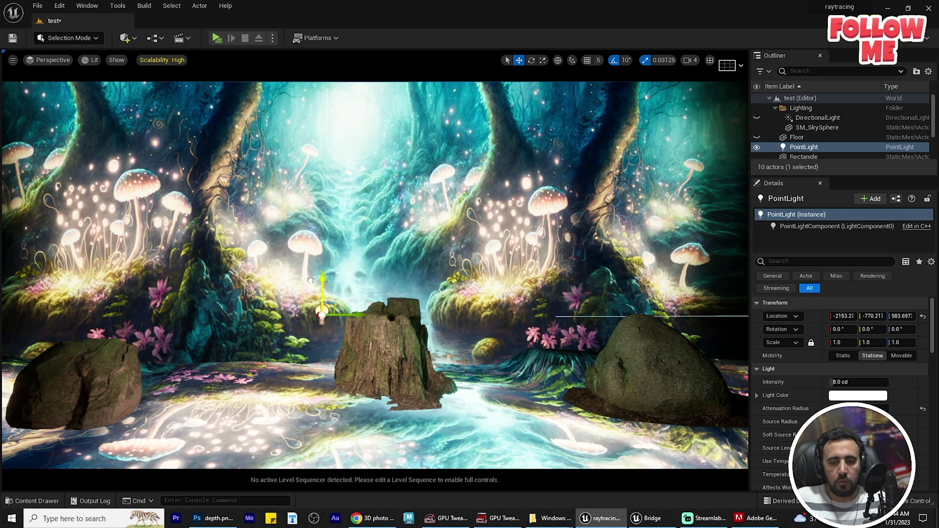
{"action": "left_click_drag", "start_coordinate": [311, 280], "coordinate": [327, 189]}
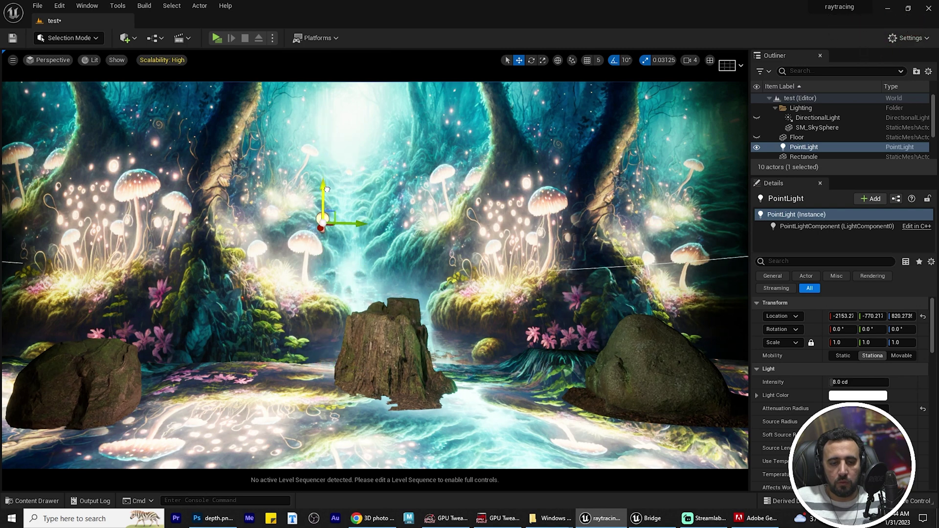
Browse the Quixel Bridge 3D assets and place the mossy Huge Tundra Rocky Ground in the scene's left foreground.
{"action": "left_click_drag", "start_coordinate": [938, 137], "coordinate": [404, 152]}
{"action": "scroll", "coordinate": [248, 327], "scroll_direction": "down", "scroll_amount": 5}
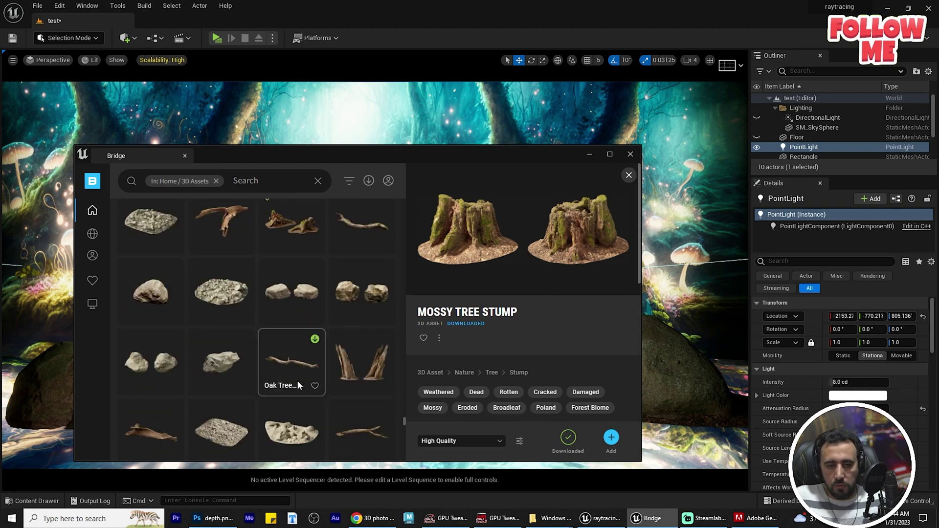
{"action": "scroll", "coordinate": [298, 384], "scroll_direction": "down", "scroll_amount": 5}
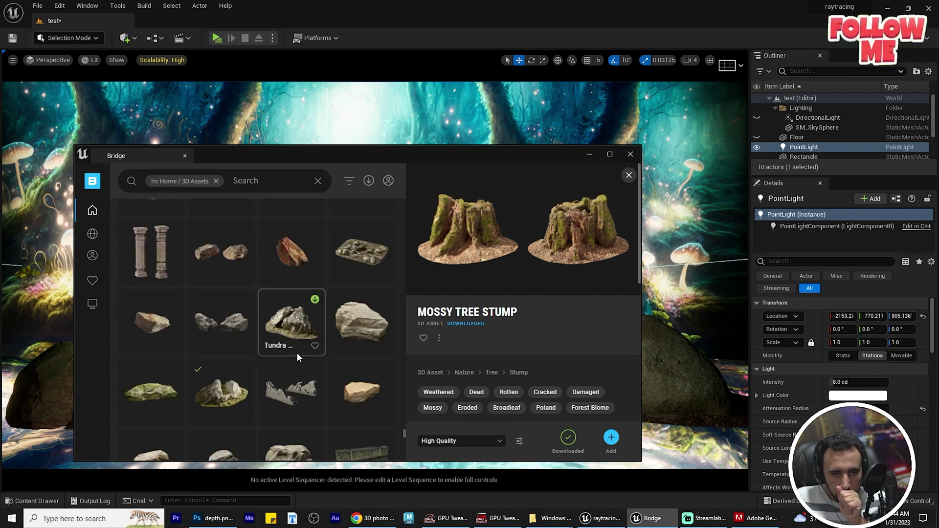
{"action": "scroll", "coordinate": [298, 354], "scroll_direction": "down", "scroll_amount": 4}
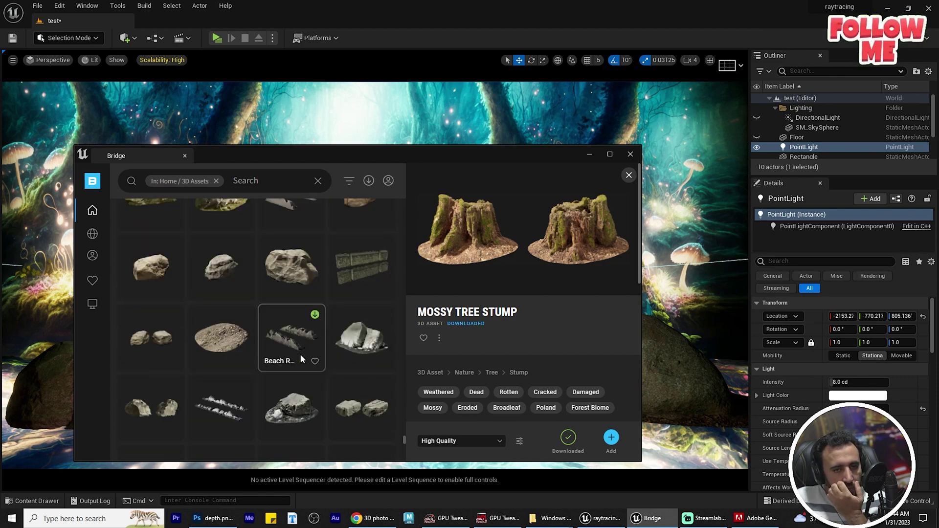
{"action": "scroll", "coordinate": [301, 353], "scroll_direction": "down", "scroll_amount": 3}
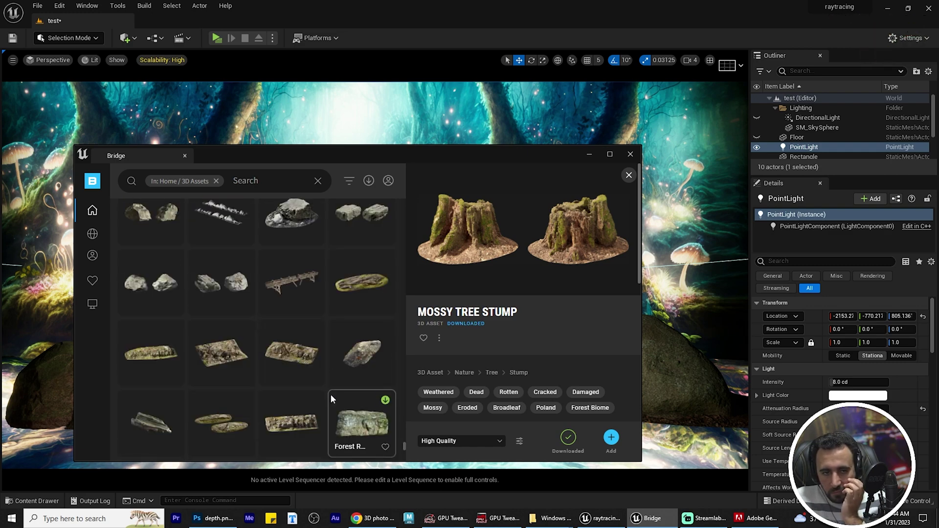
{"action": "left_click_drag", "start_coordinate": [304, 158], "coordinate": [720, 82]}
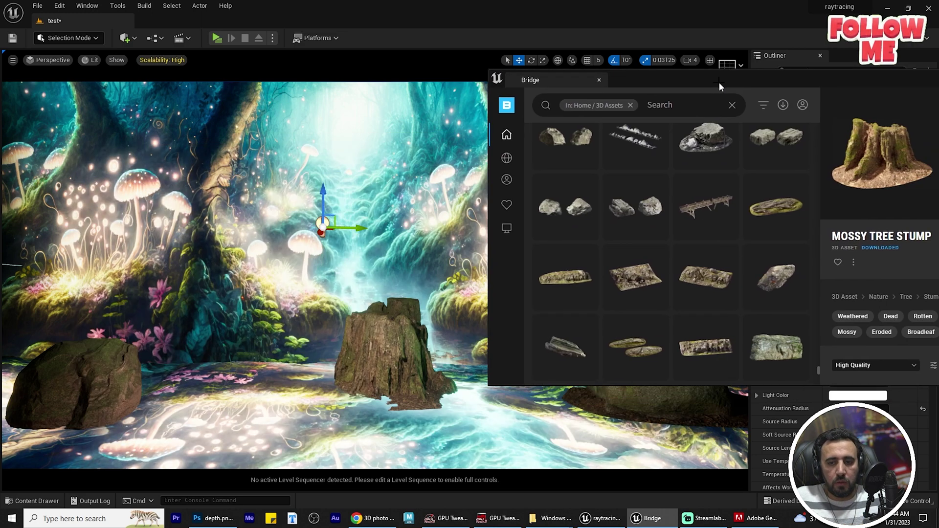
{"action": "left_click_drag", "start_coordinate": [776, 205], "coordinate": [123, 420]}
Duplicate the rocky ground, rotate the copy to -60° around Z and lay it across the foreground.
{"action": "key", "text": "w"}
{"action": "scroll", "coordinate": [123, 421], "scroll_direction": "down", "scroll_amount": 4}
{"action": "left_click_drag", "start_coordinate": [194, 400], "coordinate": [284, 437]}
{"action": "key", "text": "e"}
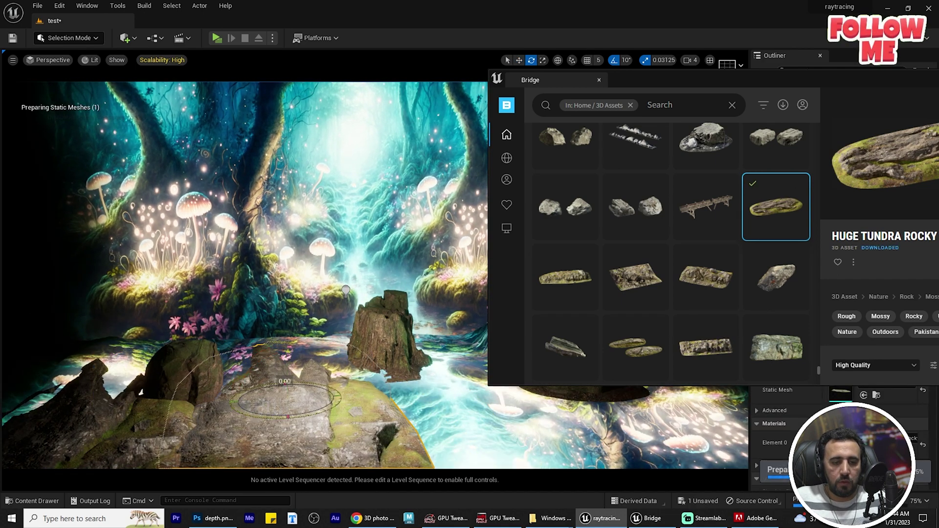
{"action": "key", "text": "w"}
{"action": "left_click_drag", "start_coordinate": [286, 367], "coordinate": [308, 235]}
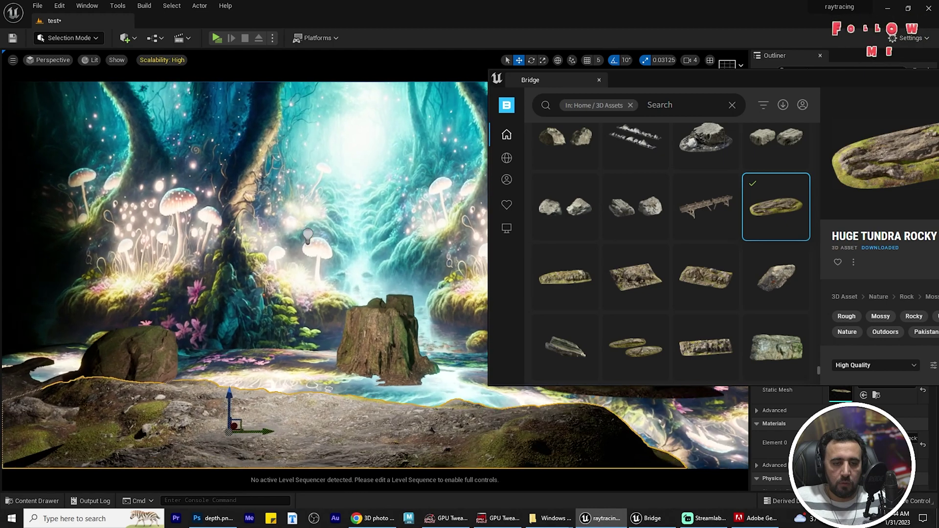
{"action": "left_click_drag", "start_coordinate": [354, 407], "coordinate": [360, 426], "text": "alt"}
Duplicate the rocky ground toward the right bank, rotate it to about -140° around Z and place it at about X -2067, Y 863.
{"action": "left_click_drag", "start_coordinate": [668, 79], "coordinate": [938, 143]}
{"action": "scroll", "coordinate": [440, 318], "scroll_direction": "down", "scroll_amount": 4}
{"action": "left_click_drag", "start_coordinate": [343, 392], "coordinate": [416, 428], "text": "alt"}
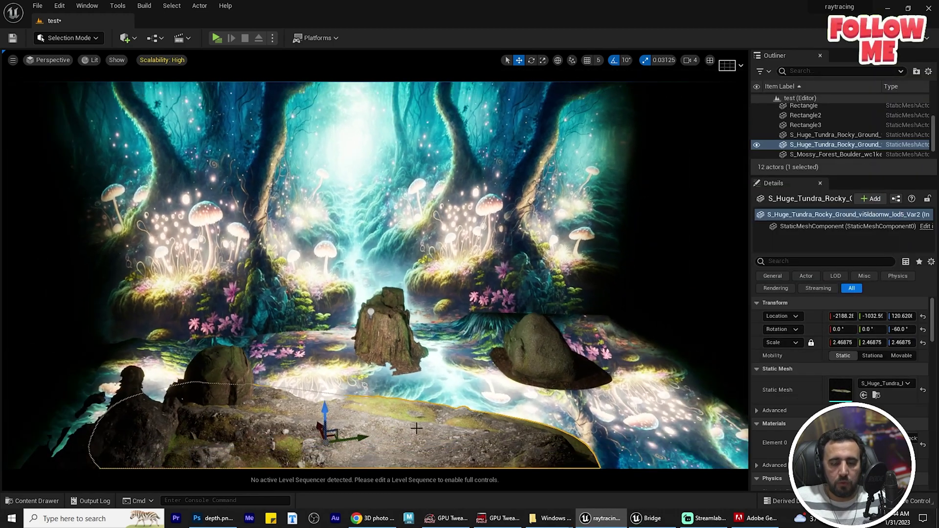
{"action": "scroll", "coordinate": [417, 428], "scroll_direction": "down", "scroll_amount": 1}
{"action": "left_click_drag", "start_coordinate": [356, 426], "coordinate": [565, 400], "text": "alt"}
{"action": "key", "text": "e"}
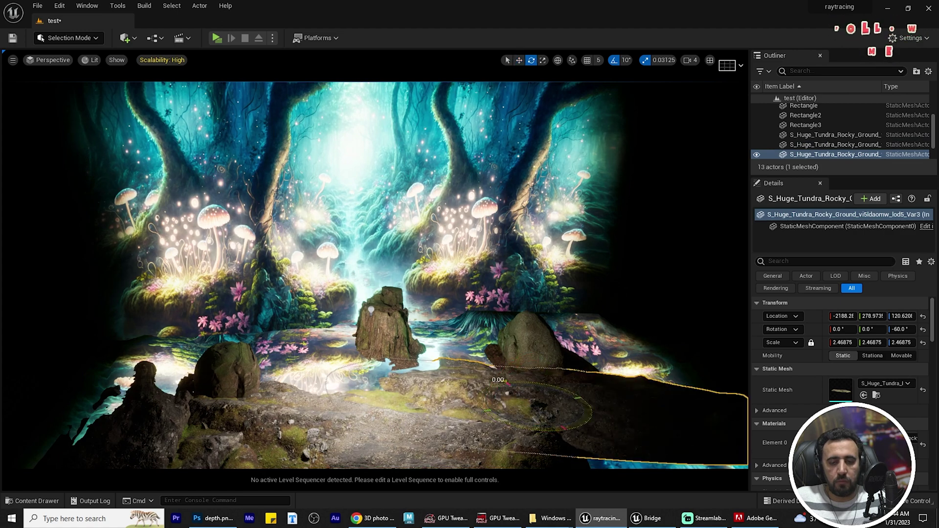
{"action": "left_click_drag", "start_coordinate": [507, 383], "coordinate": [477, 407]}
{"action": "left_click_drag", "start_coordinate": [563, 400], "coordinate": [583, 359]}
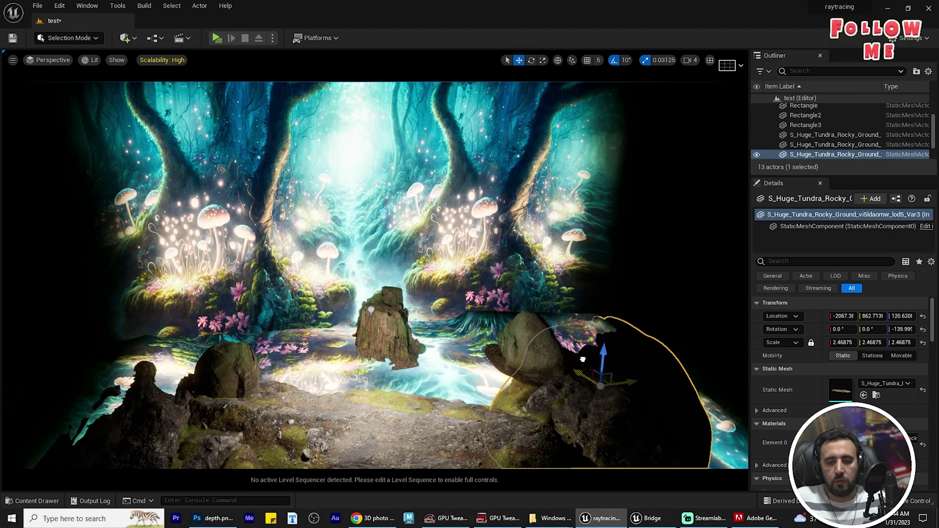
Select the Mossy Forest Boulder on the right bank and examine how it sits against the rocky ground.
{"action": "left_click", "coordinate": [481, 368]}
{"action": "left_click", "coordinate": [530, 330]}
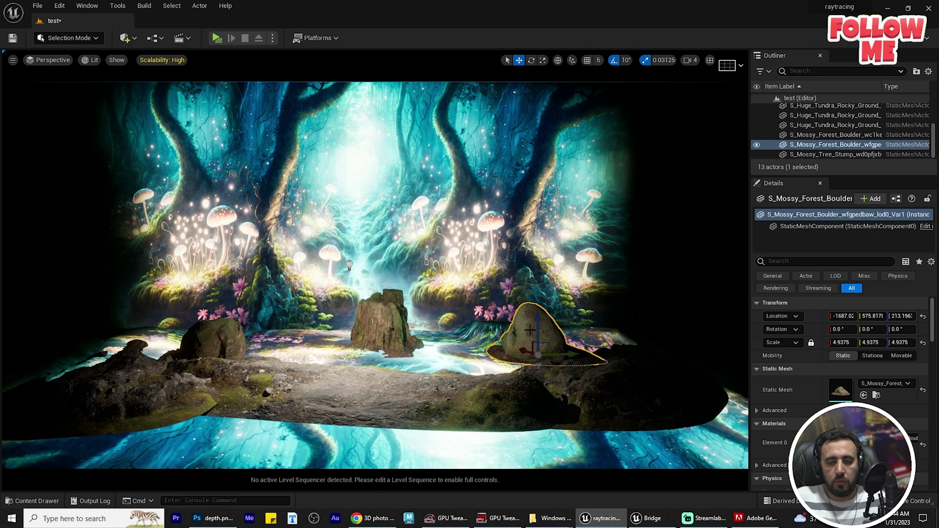
{"action": "key", "text": "w"}
{"action": "right_click_drag", "start_coordinate": [542, 344], "coordinate": [557, 313]}
{"action": "key", "text": "w"}
{"action": "key", "text": "q"}
{"action": "mouse_move", "coordinate": [446, 311]}
{"action": "right_mouse_down"}
{"action": "mouse_move", "coordinate": [441, 327]}
{"action": "mouse_move", "coordinate": [446, 311]}
{"action": "right_mouse_up"}
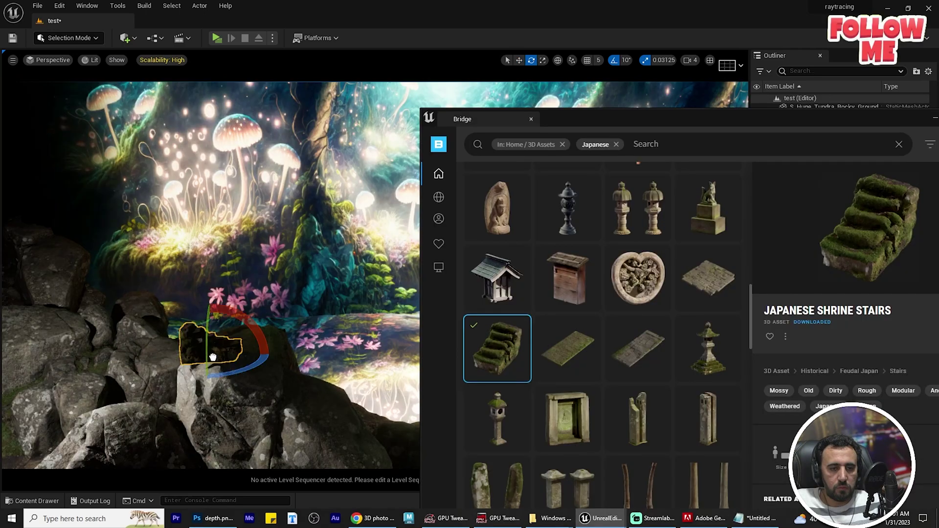
Enlarge the Japanese Shrine Stairs on the left rocks and turn them around so the steps descend away from the stream.
{"action": "left_click_drag", "start_coordinate": [213, 358], "coordinate": [240, 333]}
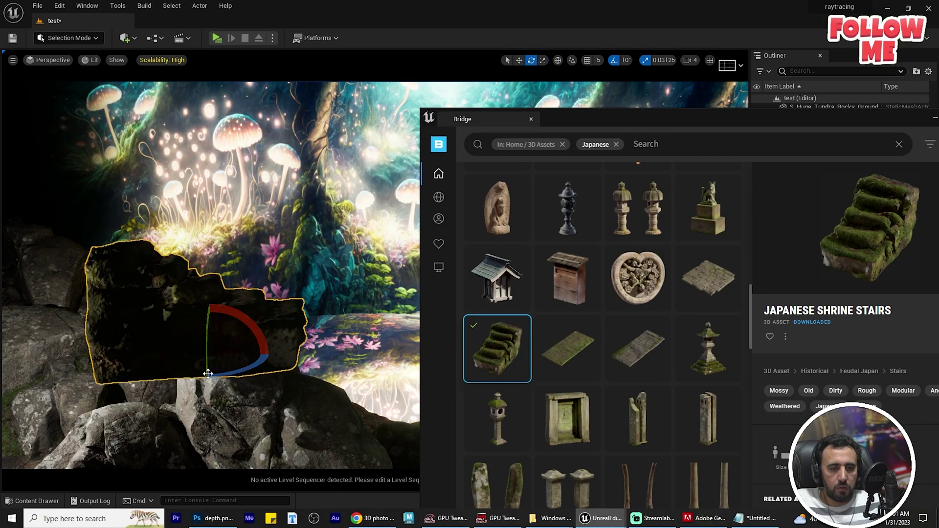
{"action": "left_click_drag", "start_coordinate": [208, 373], "coordinate": [275, 391]}
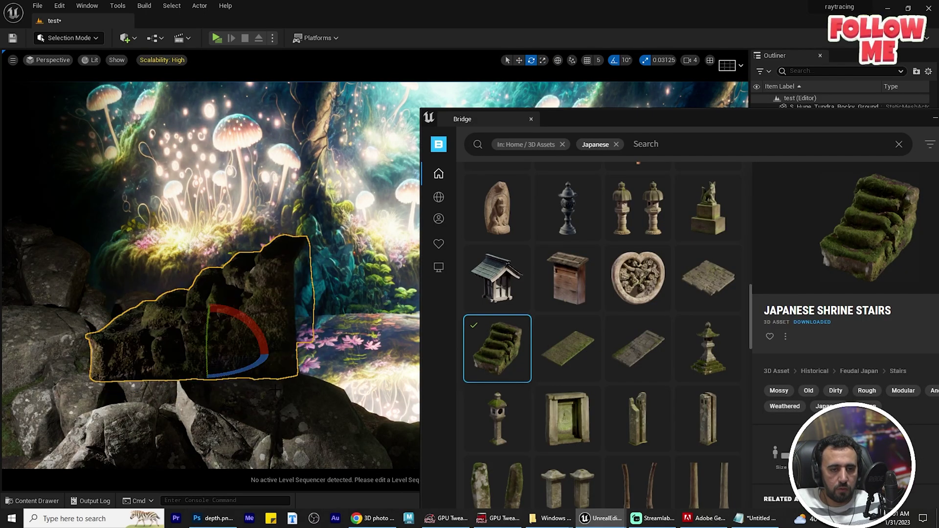
{"action": "right_click_drag", "start_coordinate": [276, 390], "coordinate": [275, 390]}
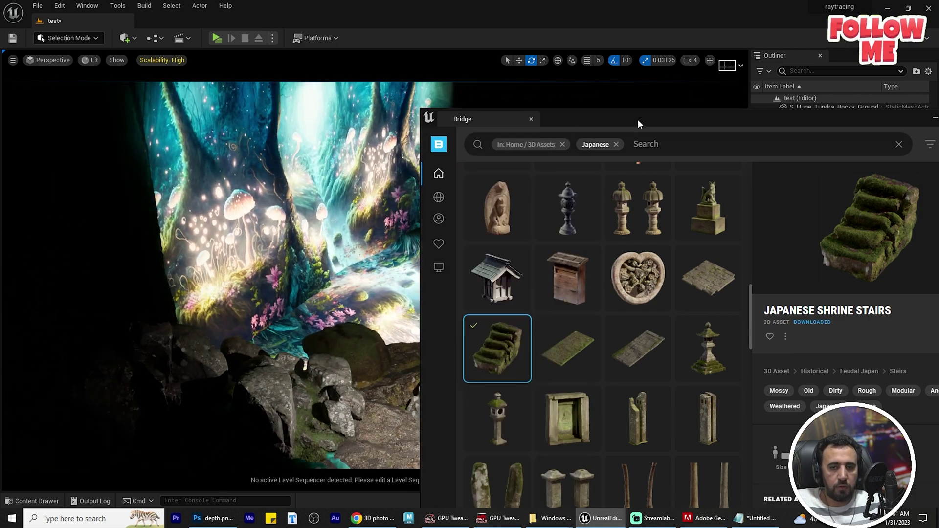
Enlarge the Japanese Stone Wall and rotate it to run along the front of the stream.
{"action": "left_click_drag", "start_coordinate": [638, 120], "coordinate": [938, 225]}
{"action": "left_click_drag", "start_coordinate": [446, 333], "coordinate": [349, 331]}
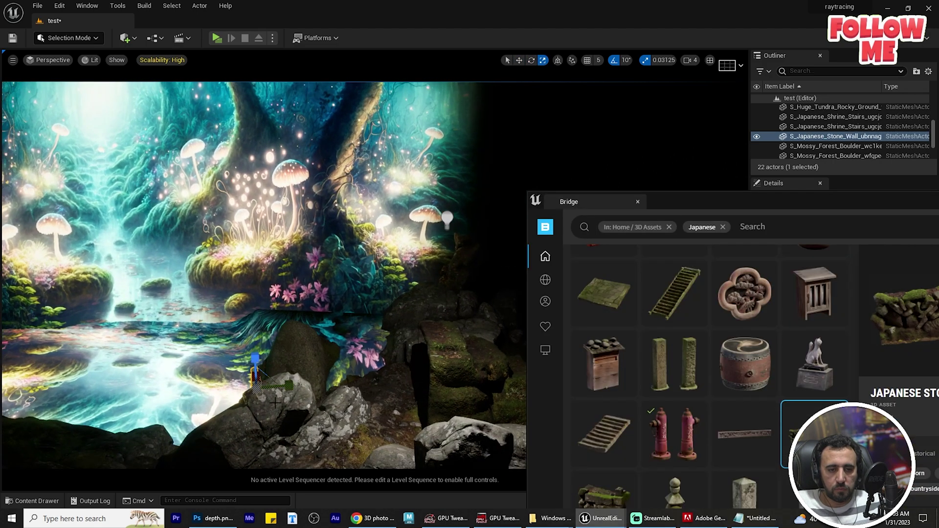
{"action": "left_click_drag", "start_coordinate": [255, 386], "coordinate": [250, 367]}
{"action": "key", "text": "e"}
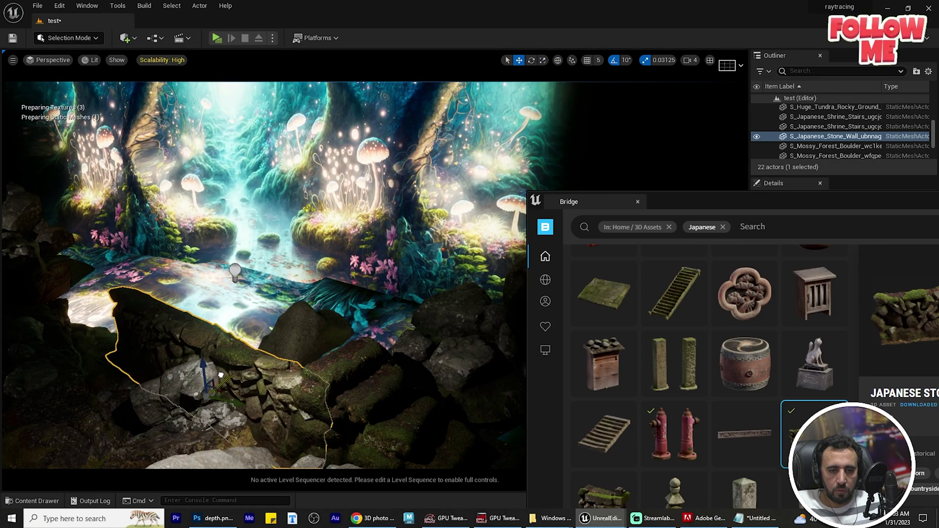
Duplicate the Japanese Stone Wall to extend it toward the left bank and select the Shrine Stairs among the rocks there.
{"action": "left_click_drag", "start_coordinate": [220, 375], "coordinate": [142, 352], "text": "alt"}
{"action": "left_click", "coordinate": [293, 279]}
{"action": "left_click_drag", "start_coordinate": [293, 279], "coordinate": [255, 288], "text": "alt"}
{"action": "left_click", "coordinate": [347, 321]}
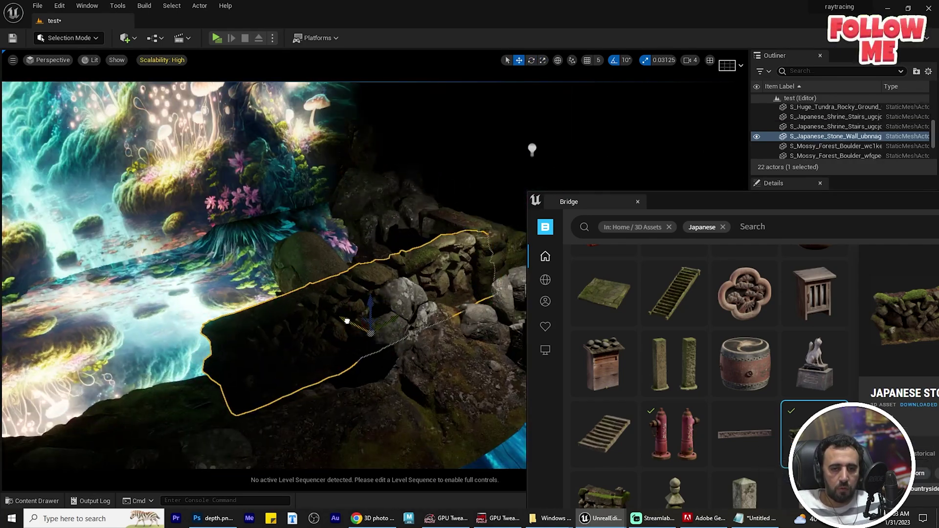
{"action": "left_click_drag", "start_coordinate": [347, 321], "coordinate": [147, 332], "text": "alt"}
{"action": "left_click_drag", "start_coordinate": [147, 333], "coordinate": [191, 357], "text": "alt"}
{"action": "left_click", "coordinate": [206, 274]}
{"action": "left_click", "coordinate": [191, 357]}
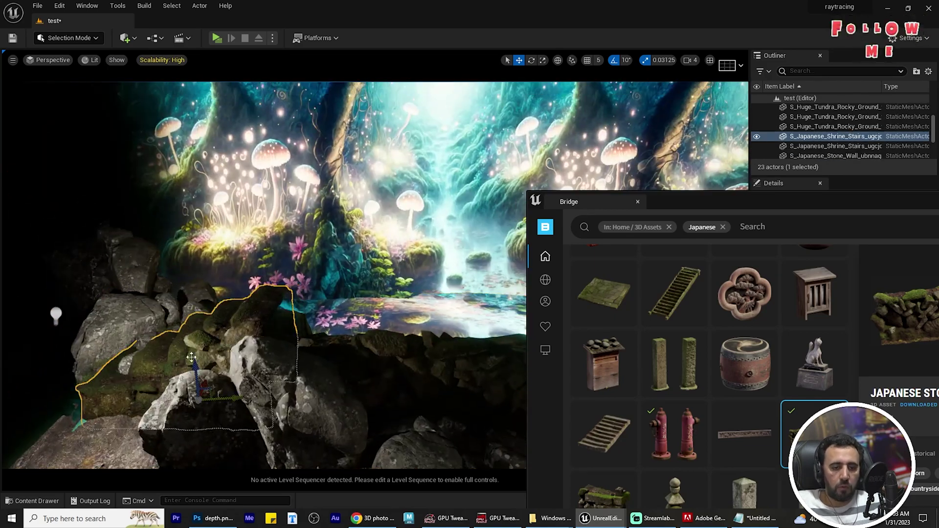
{"action": "right_click_drag", "start_coordinate": [191, 357], "coordinate": [235, 342]}
Duplicate a point light and bring the copy down over the foreground rocks and stone wall.
{"action": "left_click", "coordinate": [399, 324]}
{"action": "left_click_drag", "start_coordinate": [234, 342], "coordinate": [244, 274], "text": "alt"}
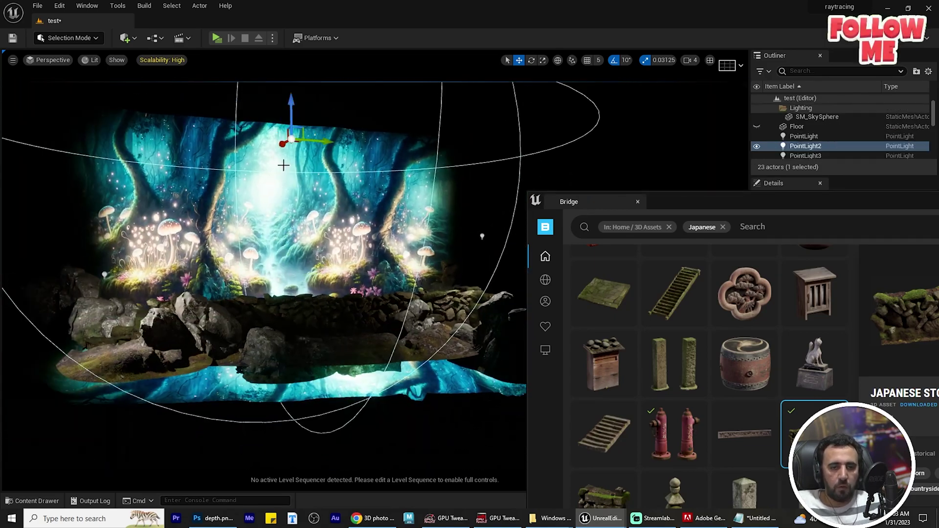
{"action": "right_click_drag", "start_coordinate": [245, 274], "coordinate": [293, 304]}
Add the Mossy Rocks asset from Quixel Bridge behind the stone wall, then enlarge and orient it beside the stream.
{"action": "scroll", "coordinate": [683, 347], "scroll_direction": "down", "scroll_amount": 6}
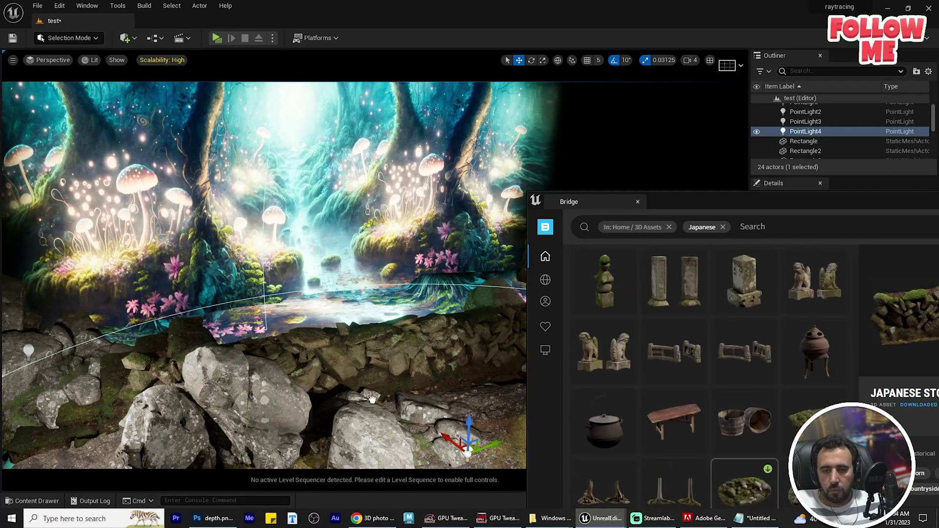
{"action": "left_click_drag", "start_coordinate": [372, 400], "coordinate": [348, 358]}
{"action": "right_click_drag", "start_coordinate": [271, 332], "coordinate": [325, 391]}
{"action": "key", "text": "e"}
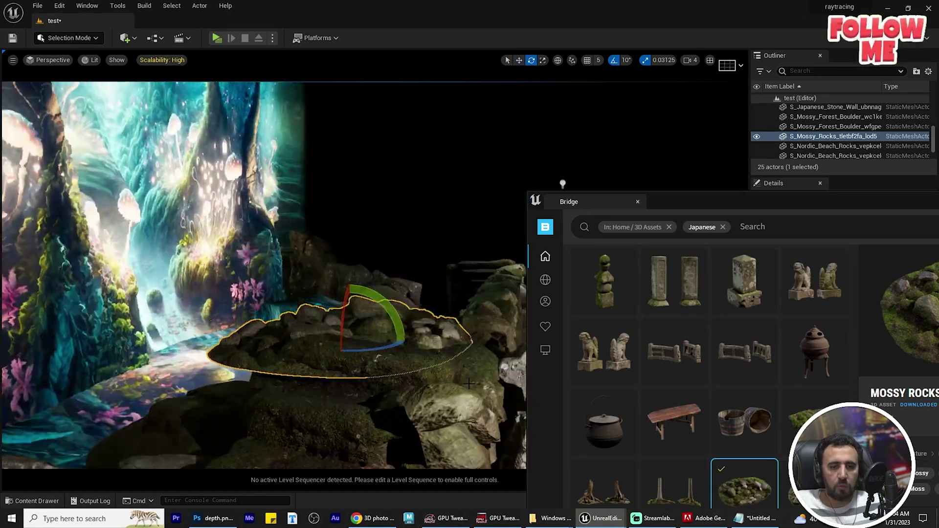
{"action": "mouse_move", "coordinate": [412, 266]}
{"action": "left_mouse_down", "text": "alt"}
{"action": "mouse_move", "coordinate": [412, 313]}
{"action": "mouse_move", "coordinate": [411, 266]}
{"action": "left_mouse_up", "text": "alt"}
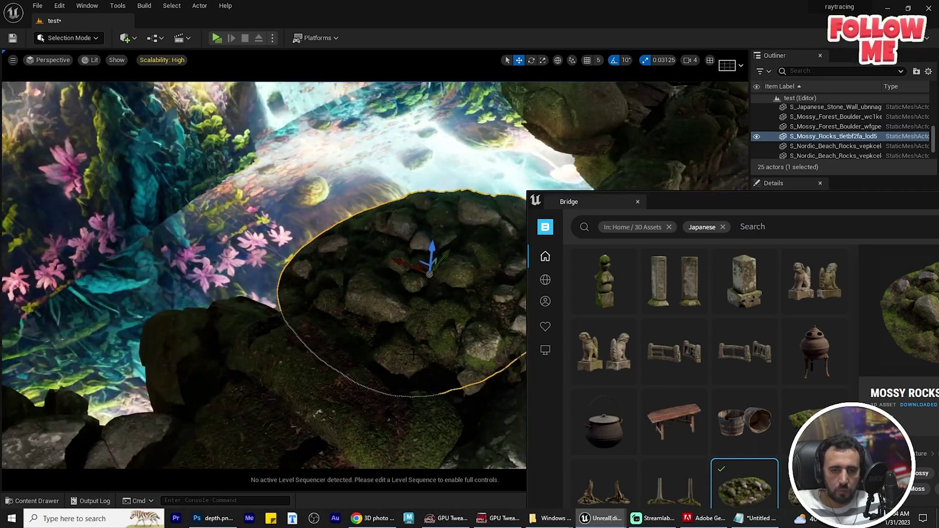
Duplicate the Mossy Rocks twice along the back of the stone wall, rotating the copies to cover the stream's edge.
{"action": "right_click_drag", "start_coordinate": [413, 354], "coordinate": [151, 295]}
{"action": "left_click_drag", "start_coordinate": [151, 295], "coordinate": [210, 255], "text": "alt"}
{"action": "right_click_drag", "start_coordinate": [209, 254], "coordinate": [325, 139]}
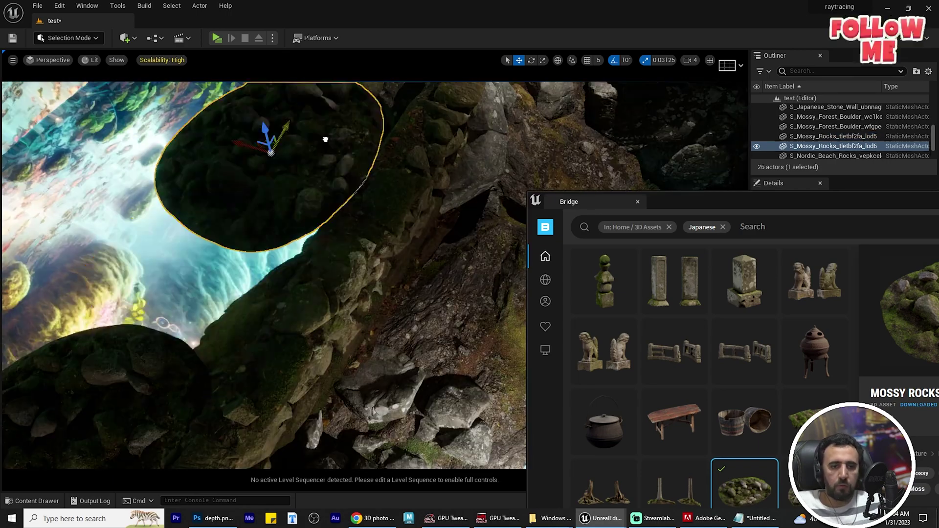
{"action": "key", "text": "e"}
{"action": "left_click_drag", "start_coordinate": [213, 151], "coordinate": [206, 182]}
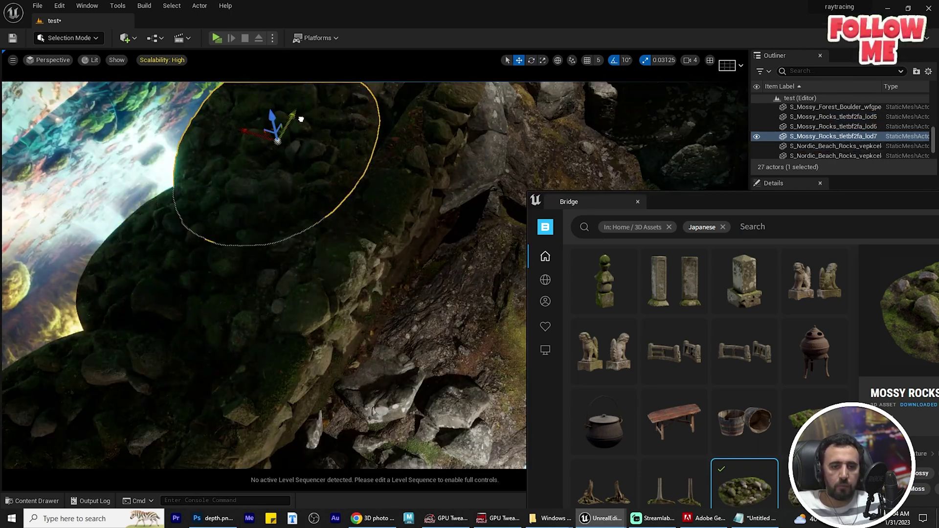
Duplicate the Mossy Rocks behind the wall, then copy two Japanese Stone Wall sections together to extend the stream bank.
{"action": "mouse_move", "coordinate": [301, 119]}
{"action": "left_mouse_down", "text": "alt"}
{"action": "mouse_move", "coordinate": [293, 147]}
{"action": "mouse_move", "coordinate": [304, 108]}
{"action": "left_mouse_up", "text": "alt"}
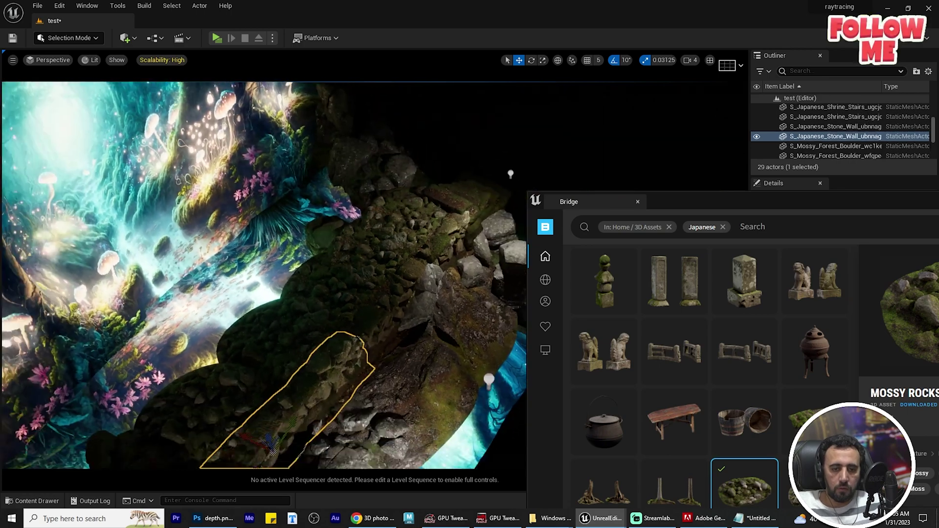
{"action": "left_click", "coordinate": [411, 296], "text": "shift"}
{"action": "right_click_drag", "start_coordinate": [343, 294], "coordinate": [316, 355]}
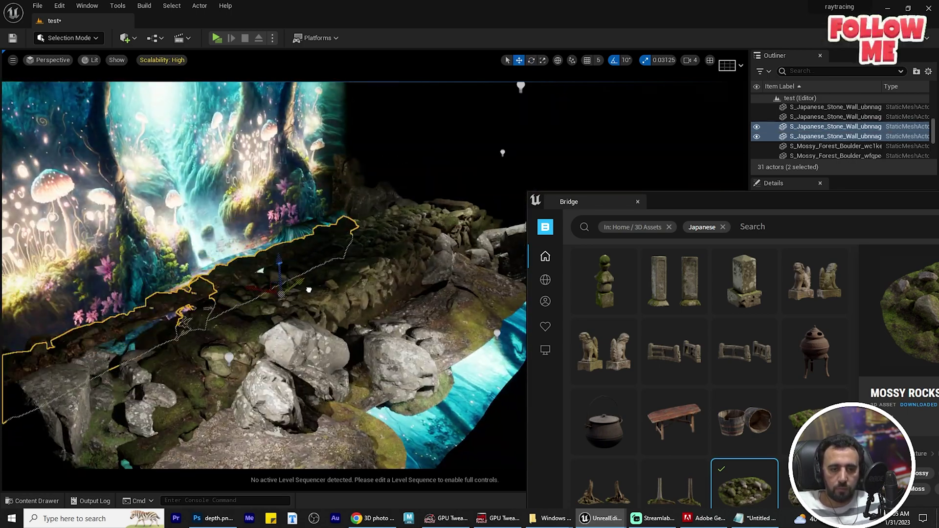
Select the Huge Tundra Rocky Ground beside the boulders, then reposition the point light above the stone wall.
{"action": "left_click", "coordinate": [446, 317]}
{"action": "mouse_move", "coordinate": [446, 317]}
{"action": "left_mouse_down", "text": "alt"}
{"action": "mouse_move", "coordinate": [343, 317]}
{"action": "mouse_move", "coordinate": [446, 317]}
{"action": "left_mouse_up", "text": "alt"}
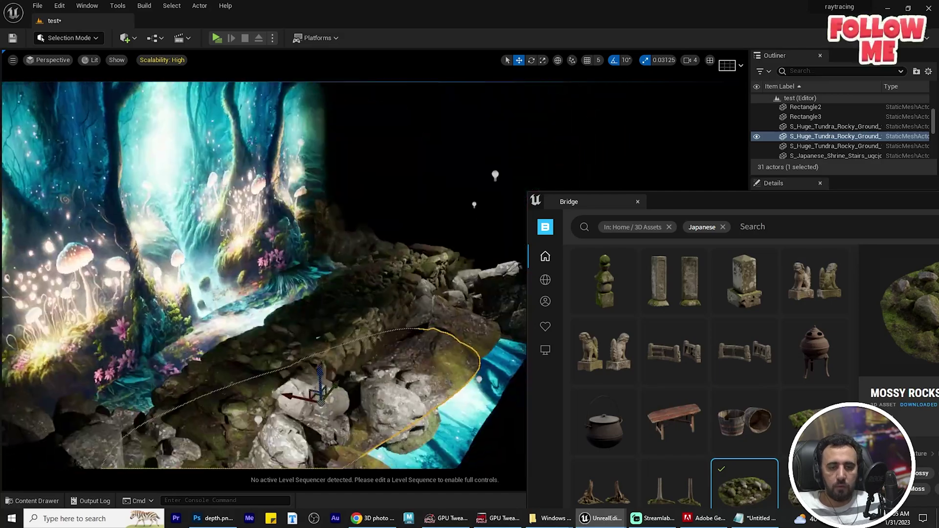
{"action": "left_click", "coordinate": [494, 173]}
{"action": "left_click_drag", "start_coordinate": [468, 208], "coordinate": [362, 208], "text": "alt"}
{"action": "right_click_drag", "start_coordinate": [362, 244], "coordinate": [323, 304]}
Adjust the height and position of the Mossy Rocks behind the stone wall to fill in the stream's edge.
{"action": "left_click", "coordinate": [147, 313]}
{"action": "left_click", "coordinate": [362, 299]}
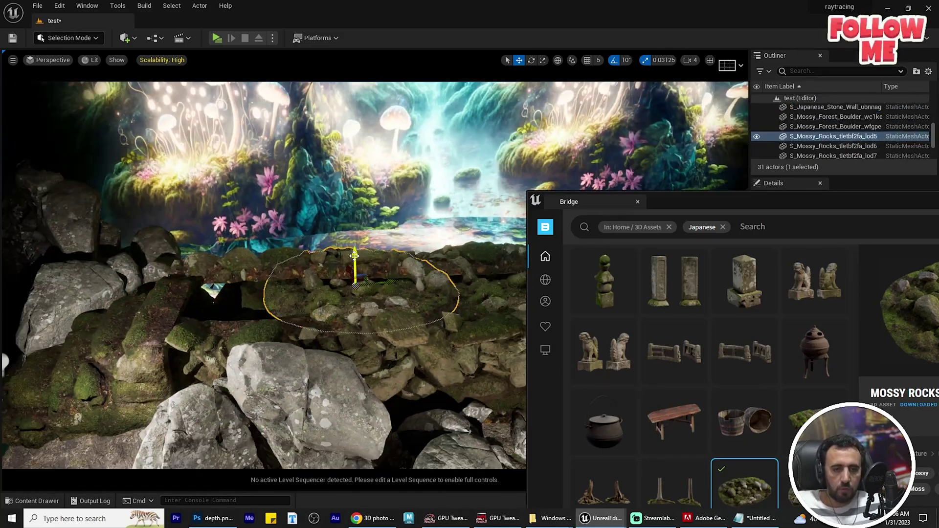
{"action": "left_click_drag", "start_coordinate": [342, 255], "coordinate": [411, 313], "text": "alt"}
{"action": "left_click", "coordinate": [342, 213]}
{"action": "left_click", "coordinate": [411, 250]}
{"action": "left_click_drag", "start_coordinate": [411, 250], "coordinate": [230, 274], "text": "alt"}
{"action": "left_click", "coordinate": [346, 210]}
{"action": "left_click_drag", "start_coordinate": [346, 210], "coordinate": [417, 161], "text": "alt"}
Duplicate the Japanese Shrine Stairs among the foreground rocks and save the level.
{"action": "left_click", "coordinate": [319, 360]}
{"action": "left_click_drag", "start_coordinate": [319, 361], "coordinate": [382, 360], "text": "alt"}
{"action": "right_click_drag", "start_coordinate": [457, 267], "coordinate": [484, 304]}
{"action": "key", "text": "ctrl+s"}
Browse Bridge's Nature assets and the 3D Plants collection for foliage to dress the scene.
{"action": "left_click", "coordinate": [548, 230]}
{"action": "left_click", "coordinate": [591, 243]}
{"action": "left_click", "coordinate": [602, 340]}
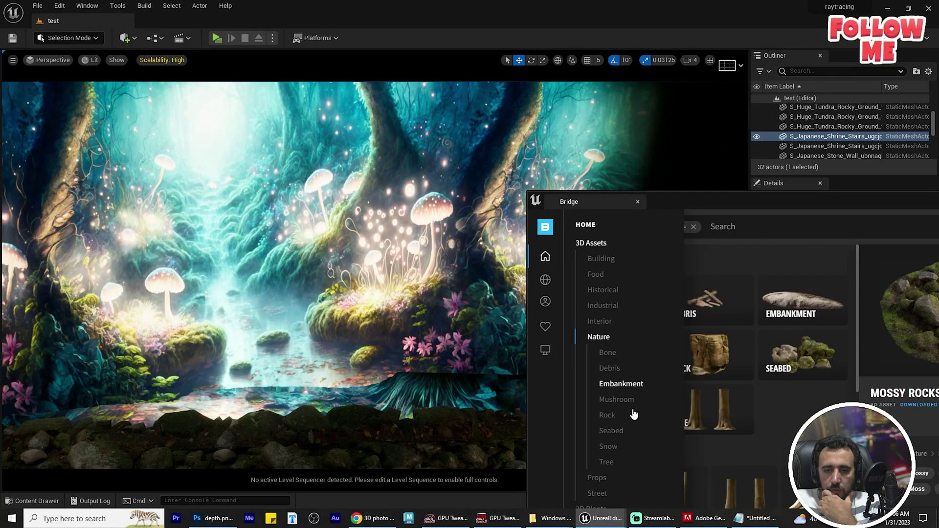
{"action": "left_click_drag", "start_coordinate": [695, 201], "coordinate": [537, 30]}
{"action": "left_click", "coordinate": [535, 58]}
{"action": "mouse_move", "coordinate": [394, 86]}
{"action": "left_click", "coordinate": [432, 88]}
{"action": "scroll", "coordinate": [614, 310], "scroll_direction": "down", "scroll_amount": 10}
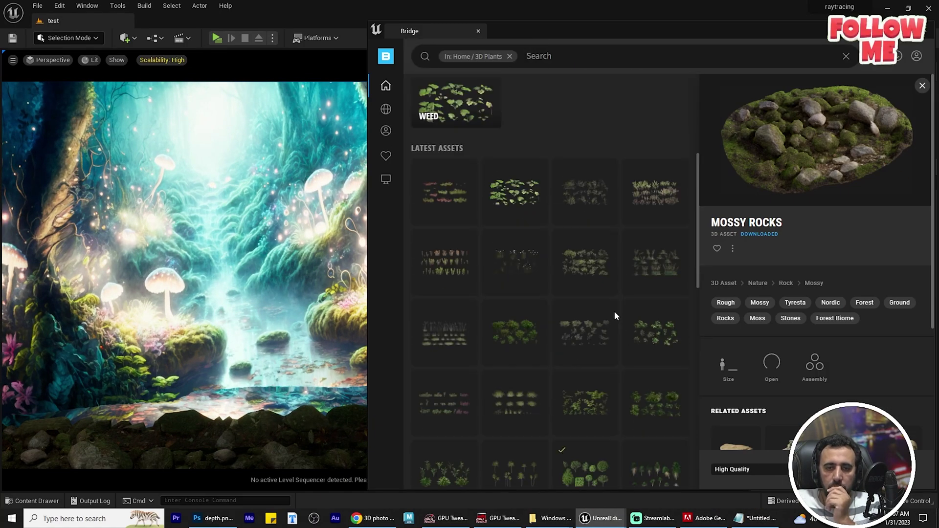
{"action": "left_click", "coordinate": [643, 372]}
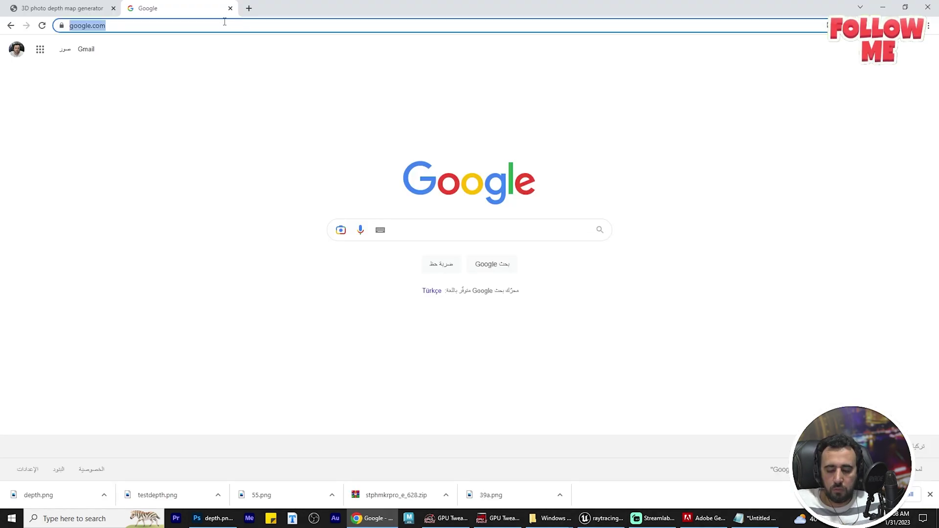
Open mixamo.com in Chrome and view the Abe character.
{"action": "type", "text": "mixamo.com"}
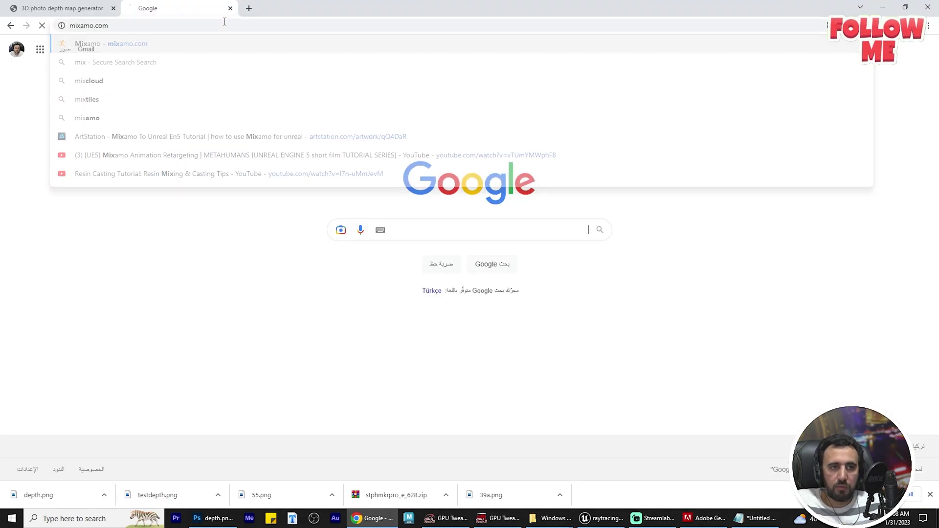
{"action": "key", "text": "Return"}
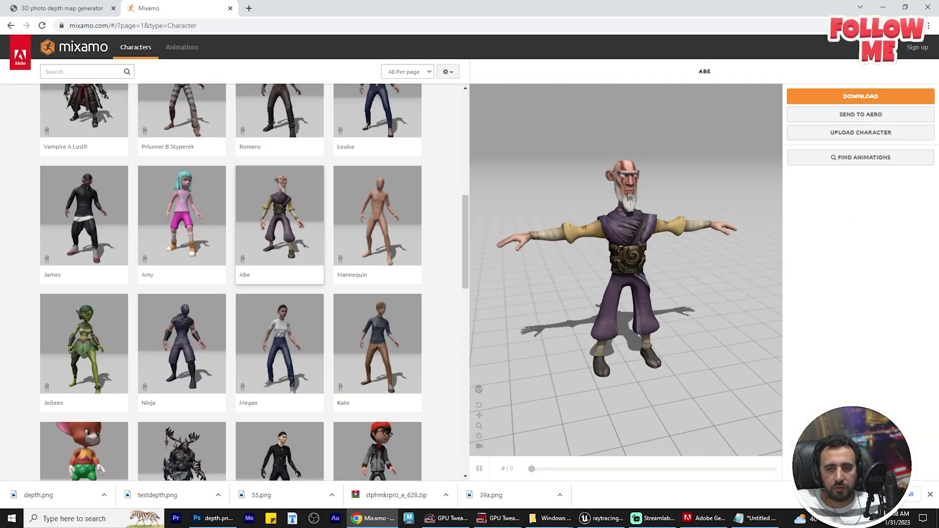
Copy oldman.fbx into the project's oldcharchter folder, import it as a skeletal mesh in Unreal Engine, and dismiss the import log.
{"action": "key", "text": "alt+Tab"}
{"action": "key", "text": "ctrl+v"}
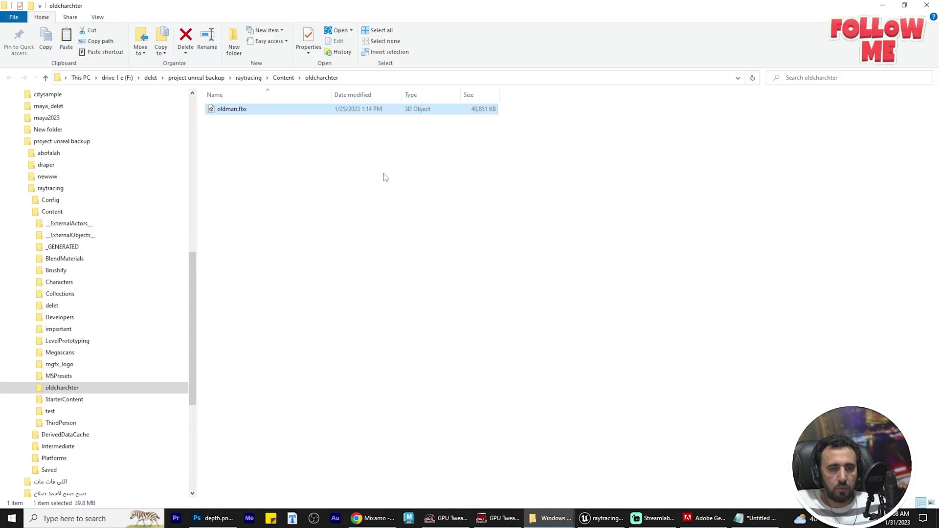
{"action": "key", "text": "alt+Tab"}
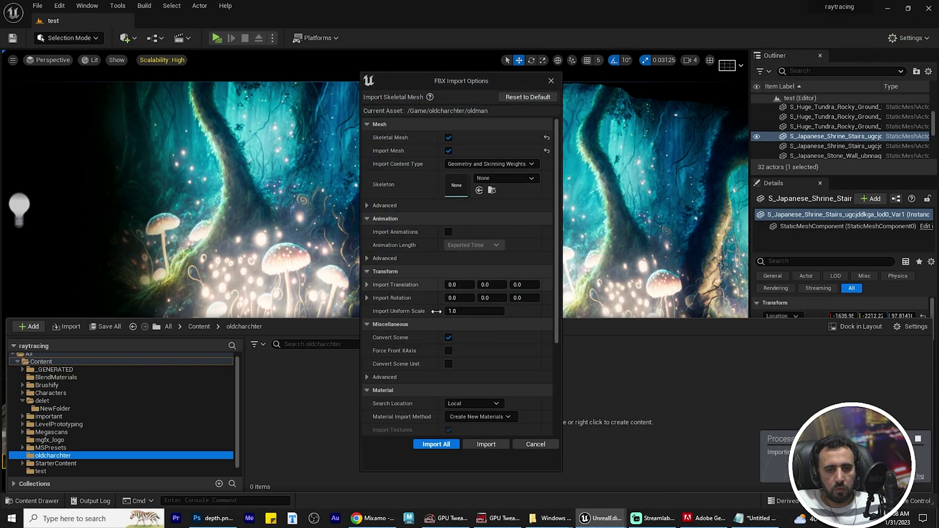
{"action": "left_click", "coordinate": [436, 445]}
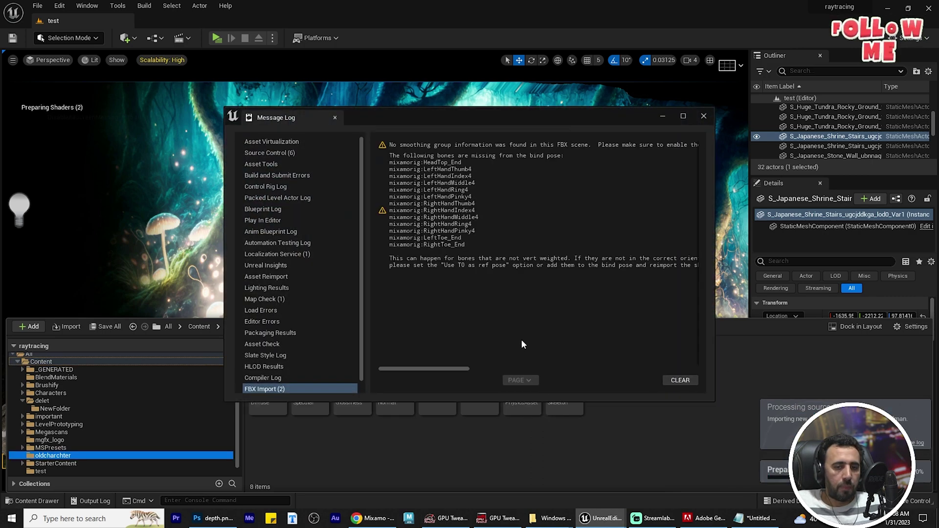
{"action": "left_click", "coordinate": [704, 117]}
Switch to File Explorer and select Walking.fbx in the Downloads oldman folder.
{"action": "key", "text": "alt+Tab"}
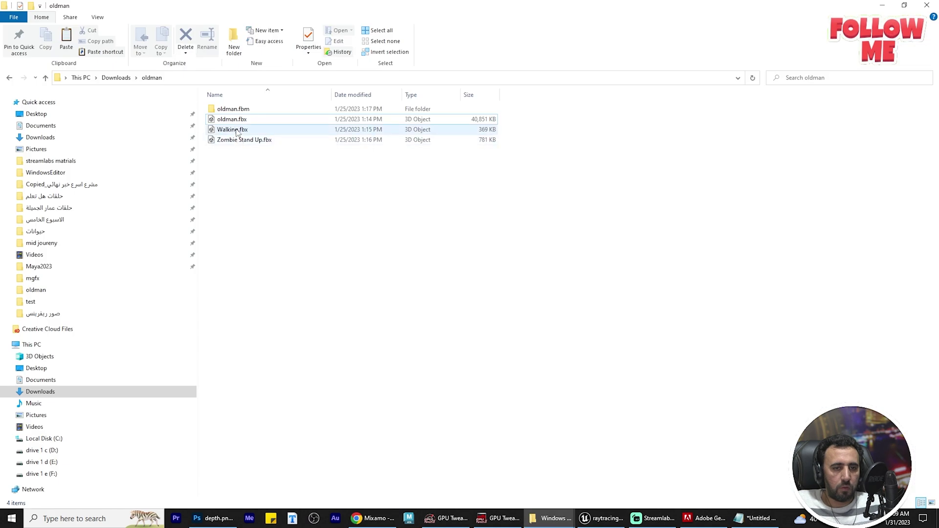
{"action": "left_click", "coordinate": [237, 129]}
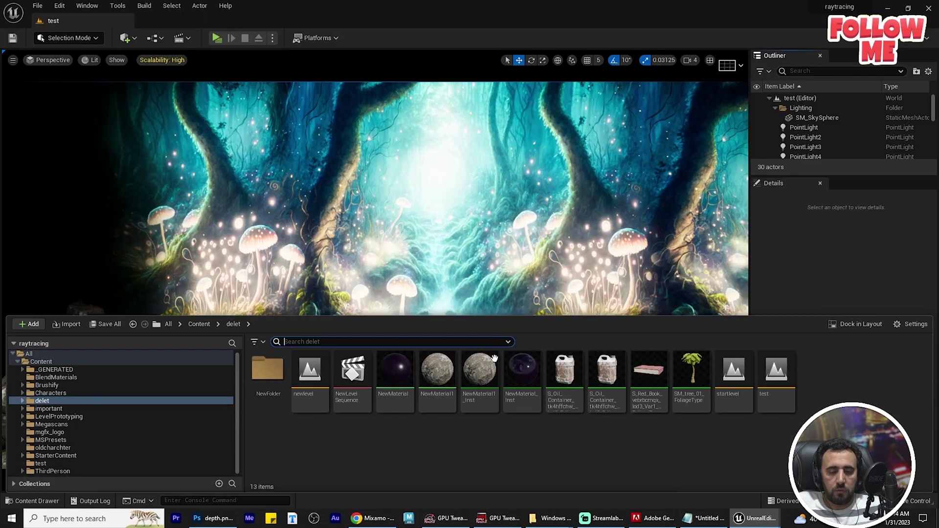
Create a Level Sequence named oldman_2 in the delet folder and open it in Sequencer.
{"action": "right_click", "coordinate": [705, 441]}
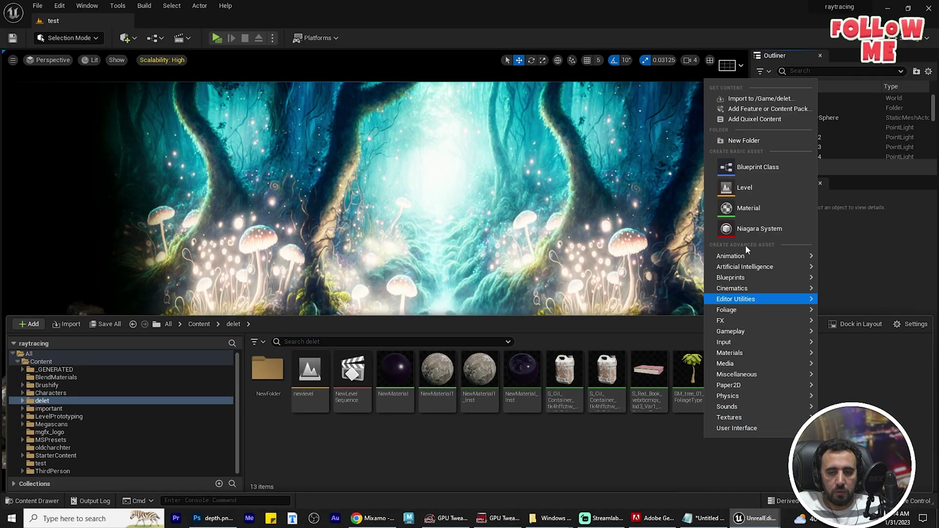
{"action": "mouse_move", "coordinate": [752, 283]}
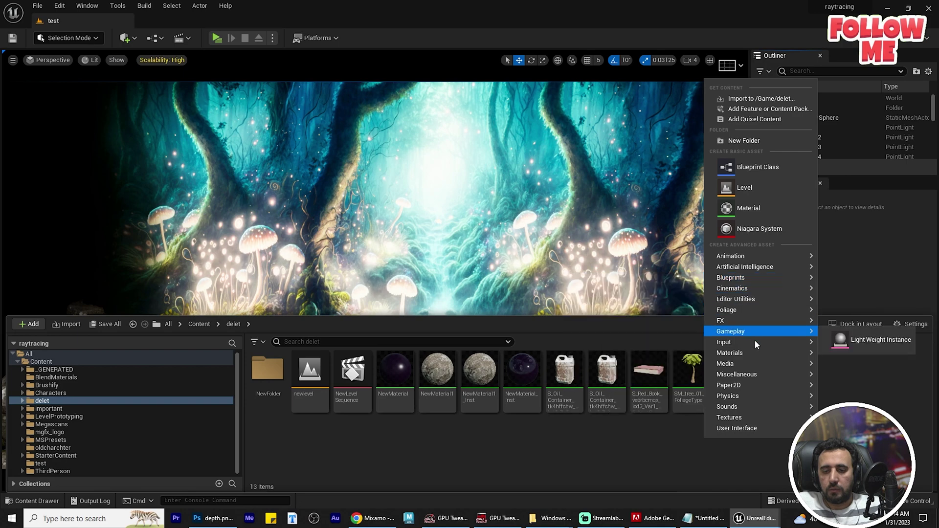
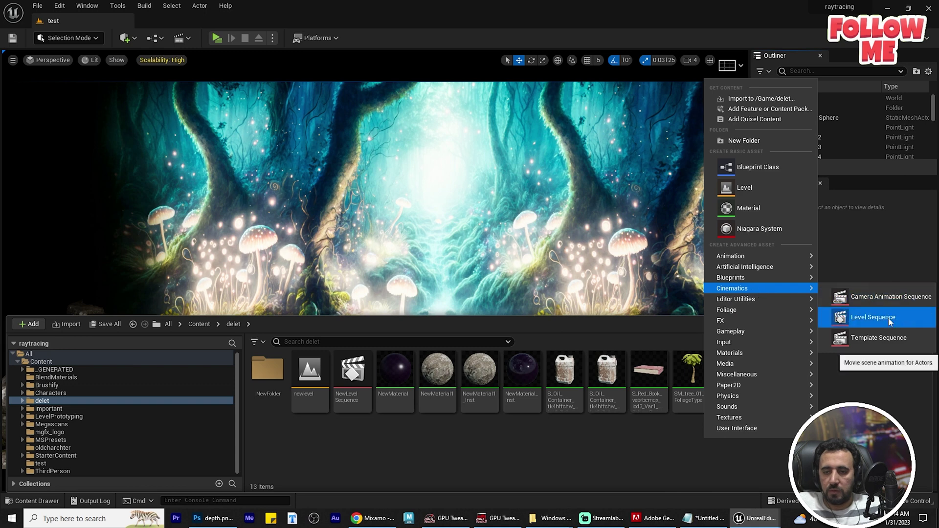
{"action": "left_click", "coordinate": [873, 317]}
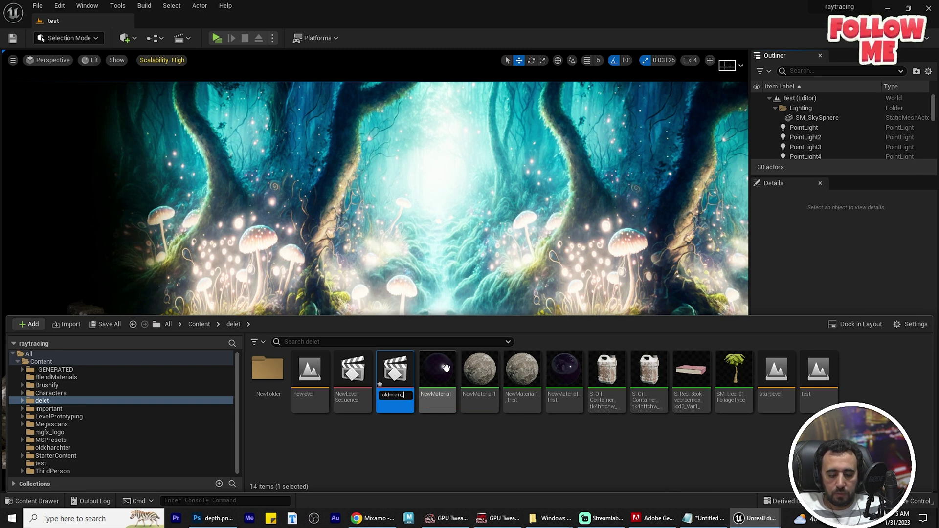
{"action": "type", "text": "oldman_2"}
{"action": "key", "text": "Return"}
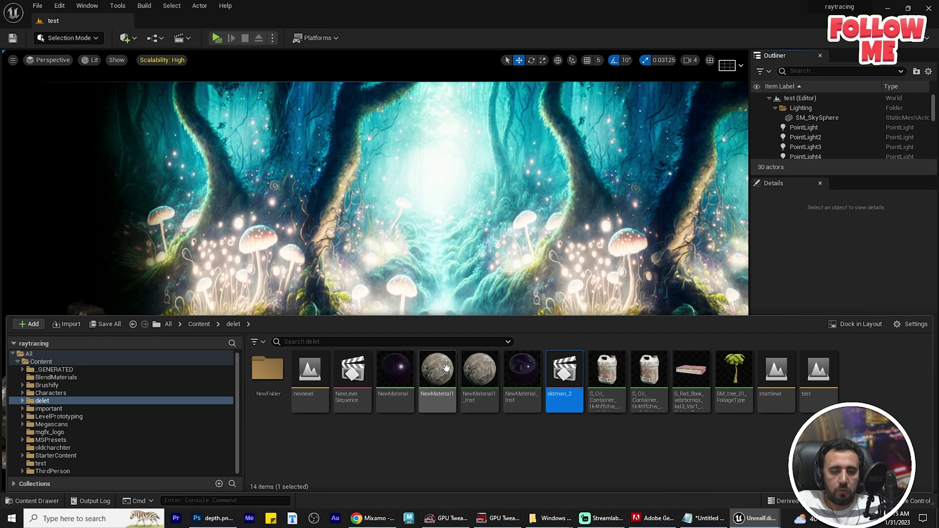
{"action": "double_click", "coordinate": [559, 366]}
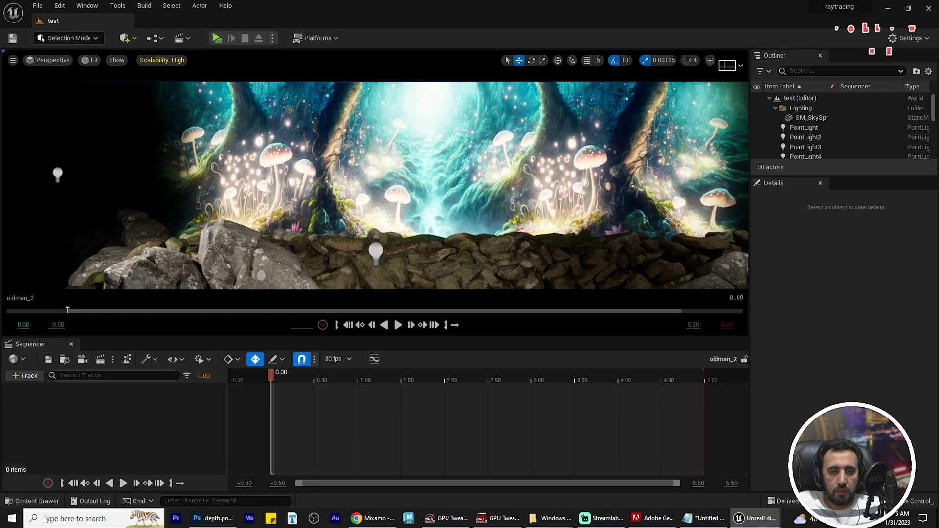
{"action": "middle_click_drag", "start_coordinate": [413, 203], "coordinate": [453, 243]}
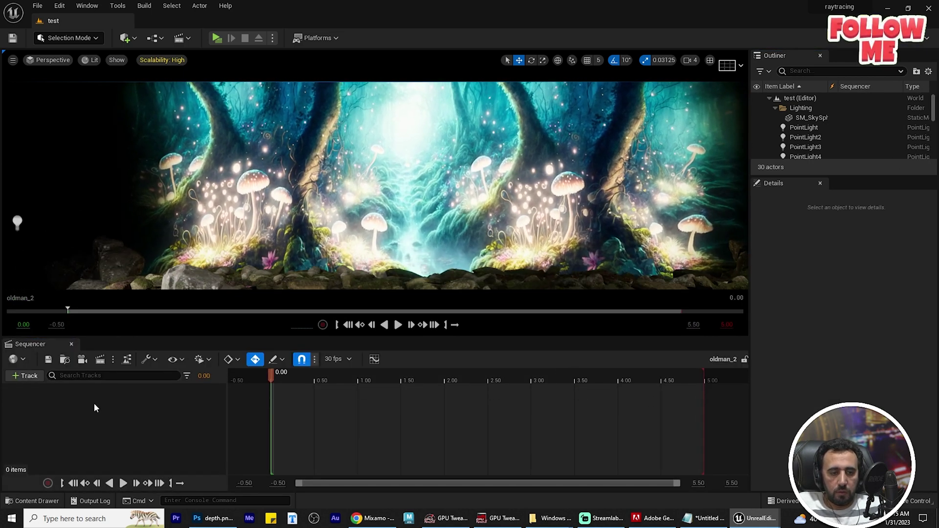
Place the oldman skeletal mesh from the oldcharchter folder on the rocks and scale the character to 3.875.
{"action": "key", "text": "ctrl+space"}
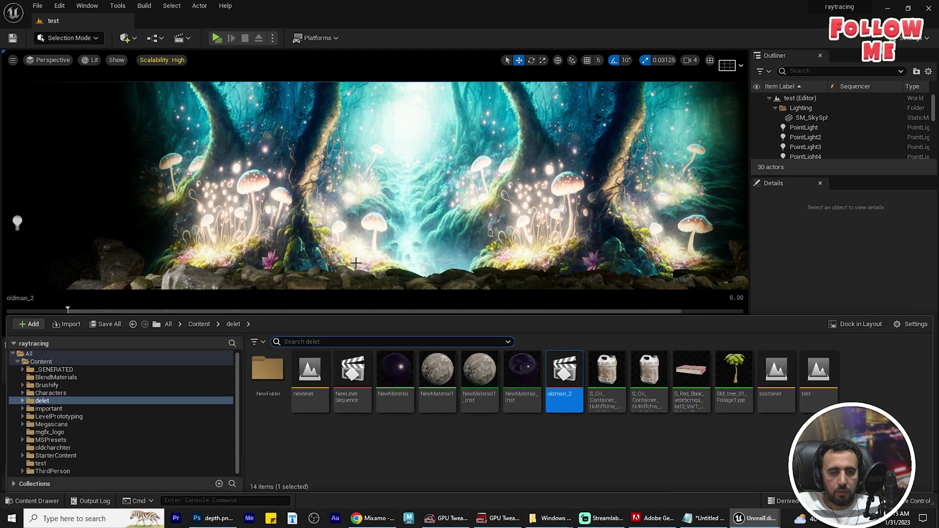
{"action": "key", "text": "ctrl+space"}
{"action": "key", "text": "ctrl+space"}
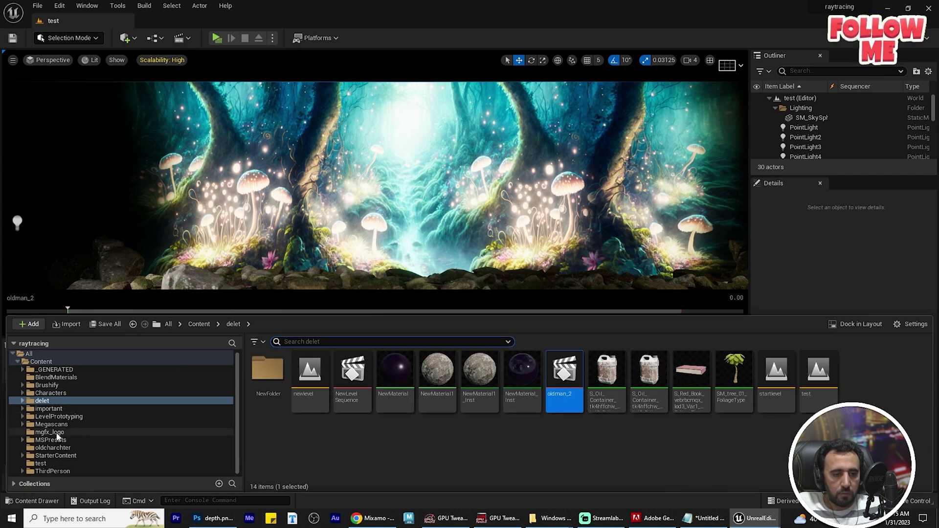
{"action": "left_click", "coordinate": [52, 448]}
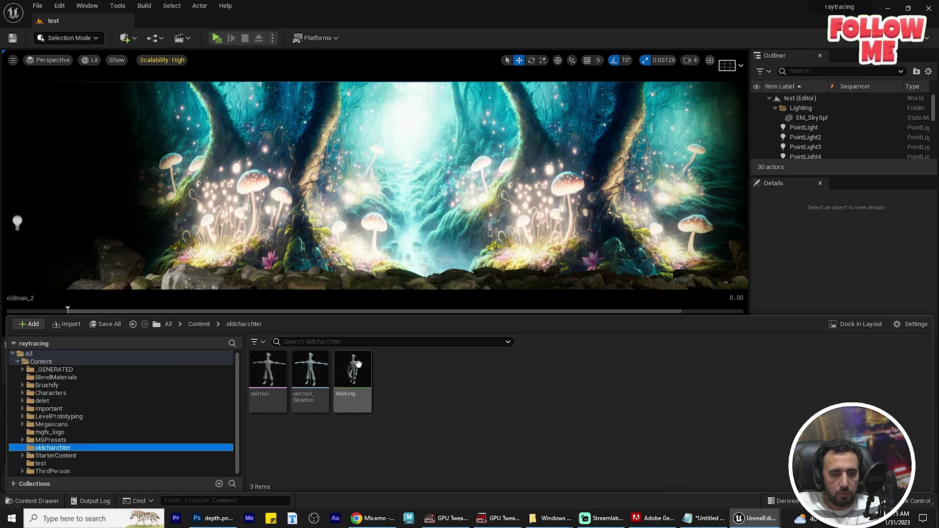
{"action": "left_click", "coordinate": [268, 372]}
{"action": "left_click_drag", "start_coordinate": [268, 372], "coordinate": [292, 278]}
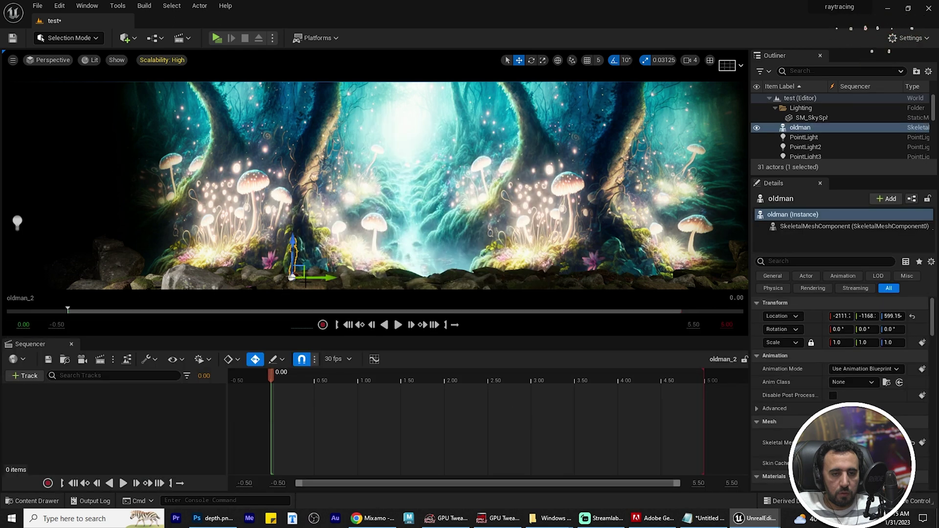
{"action": "key", "text": "r"}
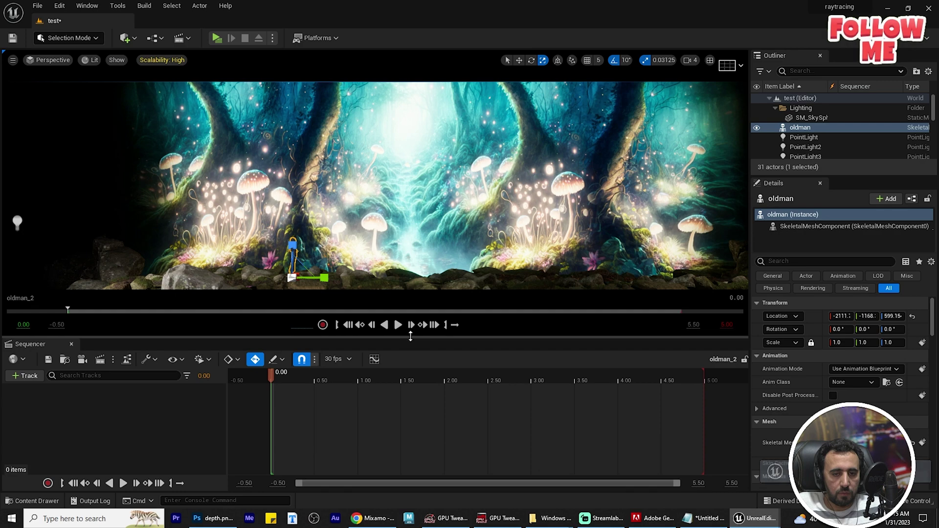
{"action": "left_click_drag", "start_coordinate": [410, 336], "coordinate": [410, 484]}
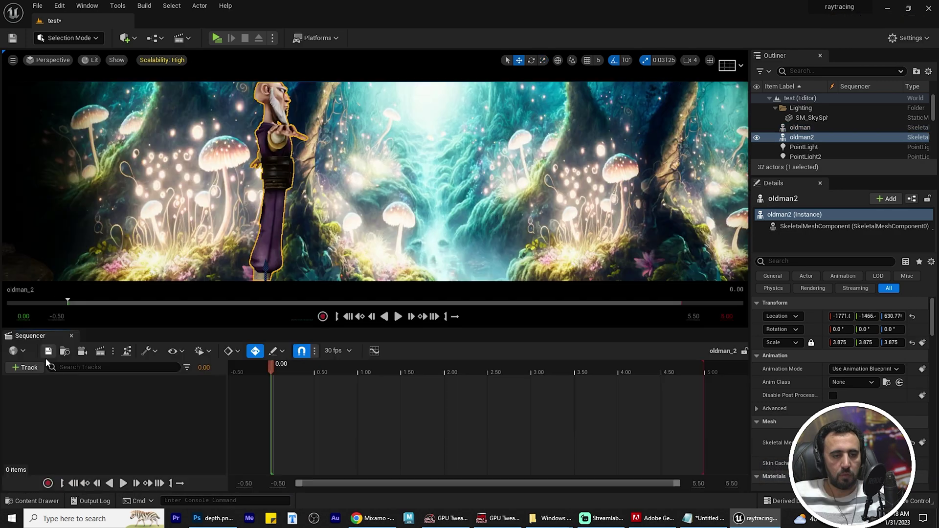
Add the oldman2 actor to the oldman_2 sequence.
{"action": "left_click", "coordinate": [26, 367]}
{"action": "mouse_move", "coordinate": [119, 209]}
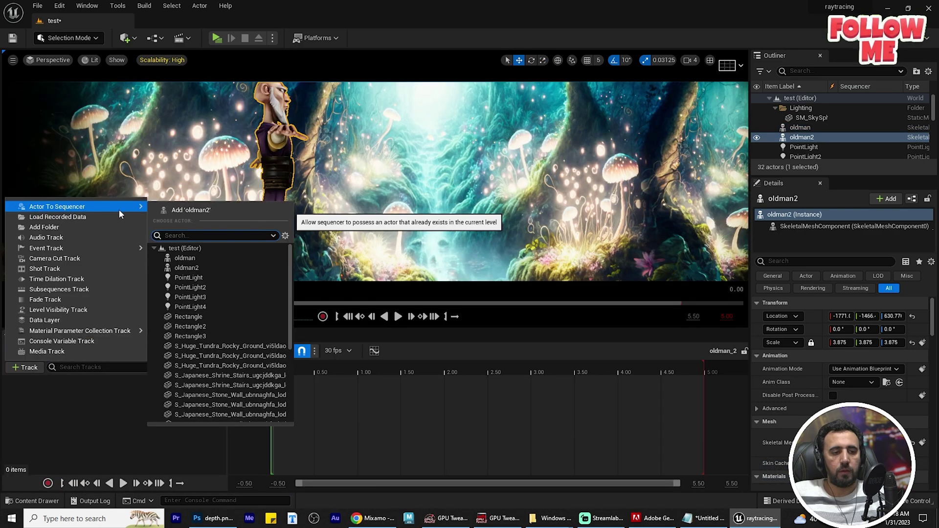
{"action": "left_click", "coordinate": [192, 212]}
{"action": "scroll", "coordinate": [400, 262], "scroll_direction": "down", "scroll_amount": 3}
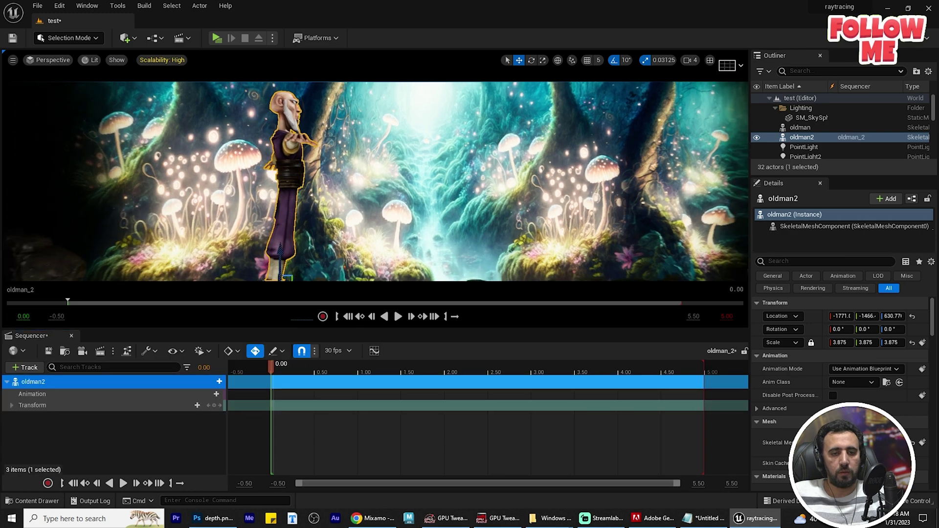
Assign the Walking animation to oldman2 and extend its clip to about 4.2 seconds.
{"action": "left_click", "coordinate": [206, 394]}
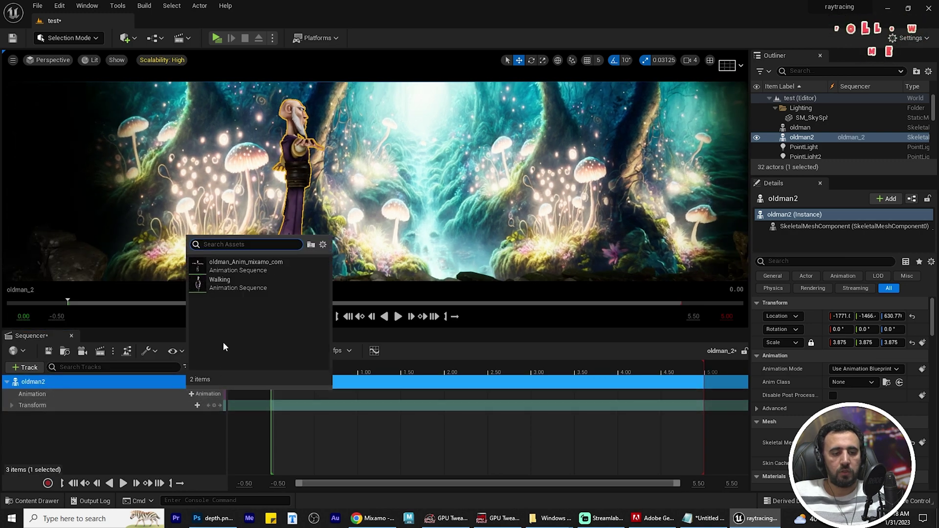
{"action": "left_click", "coordinate": [226, 283]}
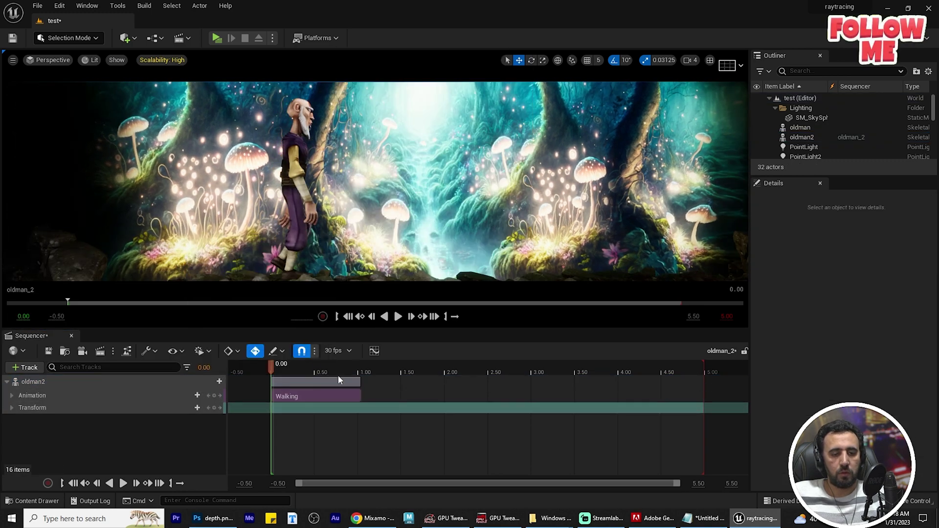
{"action": "left_click_drag", "start_coordinate": [358, 381], "coordinate": [636, 382]}
Move oldman2 back along the stone wall toward the large boulders and lower its feet onto the rocks.
{"action": "right_click_drag", "start_coordinate": [375, 181], "coordinate": [341, 127]}
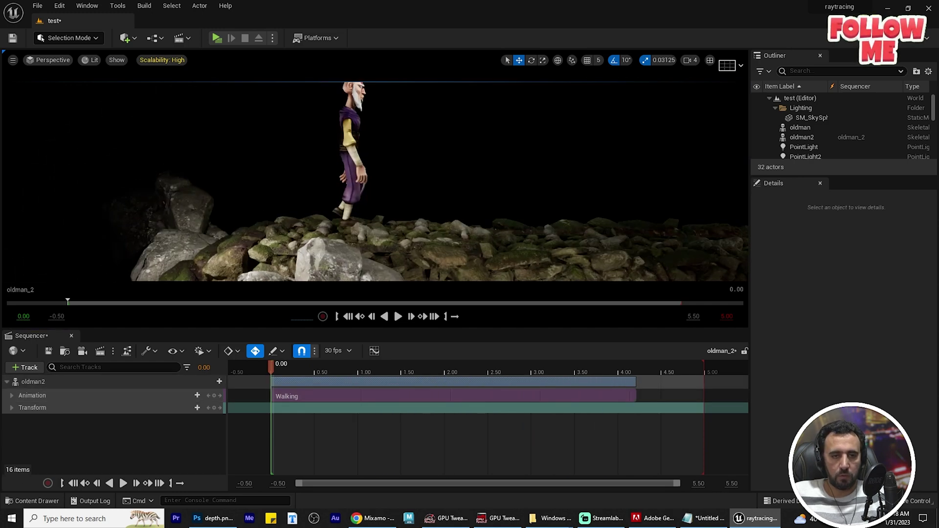
{"action": "left_click", "coordinate": [352, 171]}
{"action": "left_click_drag", "start_coordinate": [379, 224], "coordinate": [299, 224]}
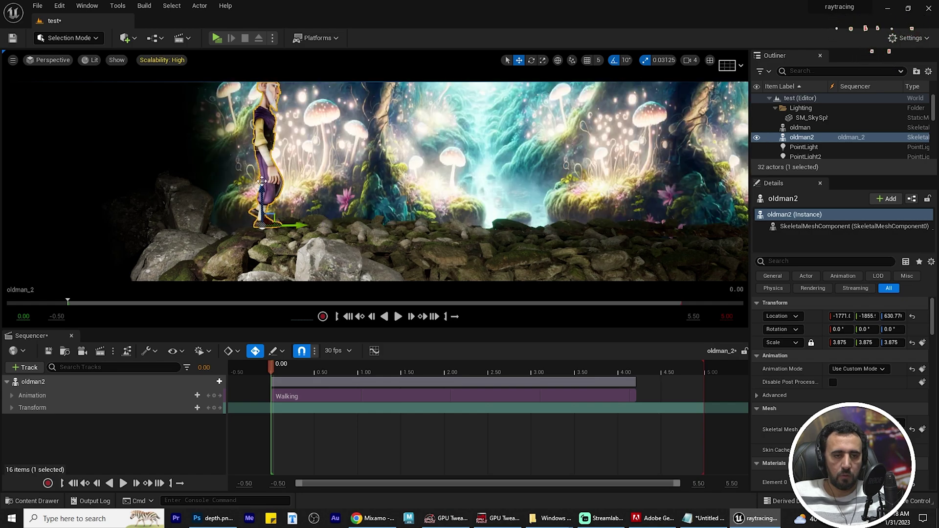
{"action": "left_click_drag", "start_coordinate": [263, 187], "coordinate": [262, 190]}
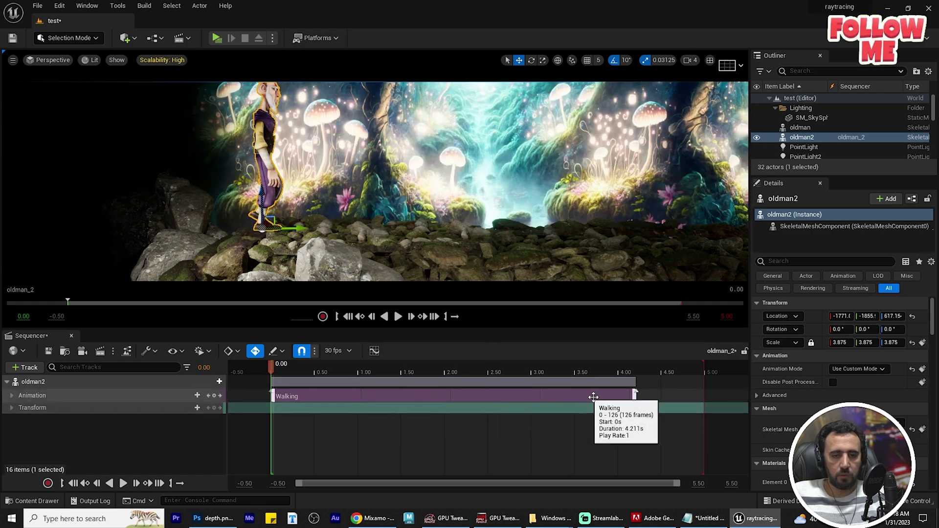
{"action": "left_click", "coordinate": [698, 483]}
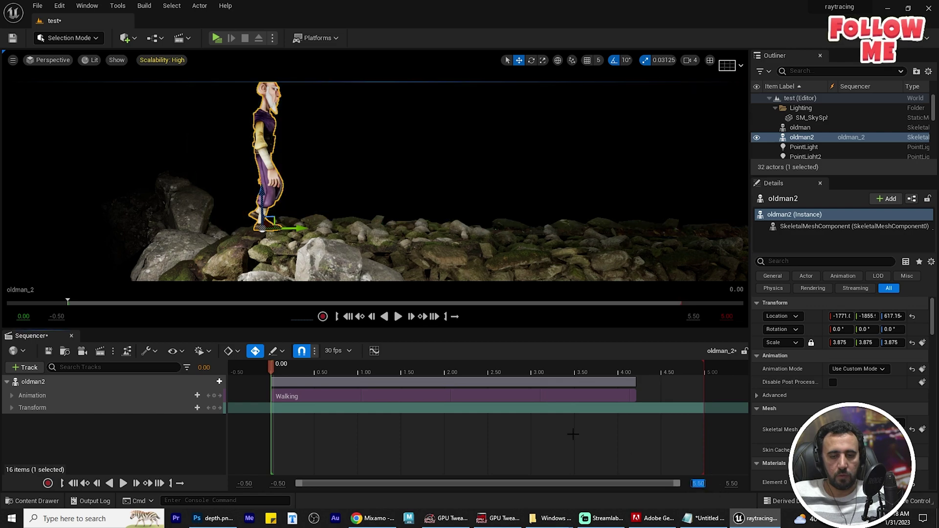
{"action": "left_click", "coordinate": [321, 375]}
{"action": "left_click", "coordinate": [511, 372]}
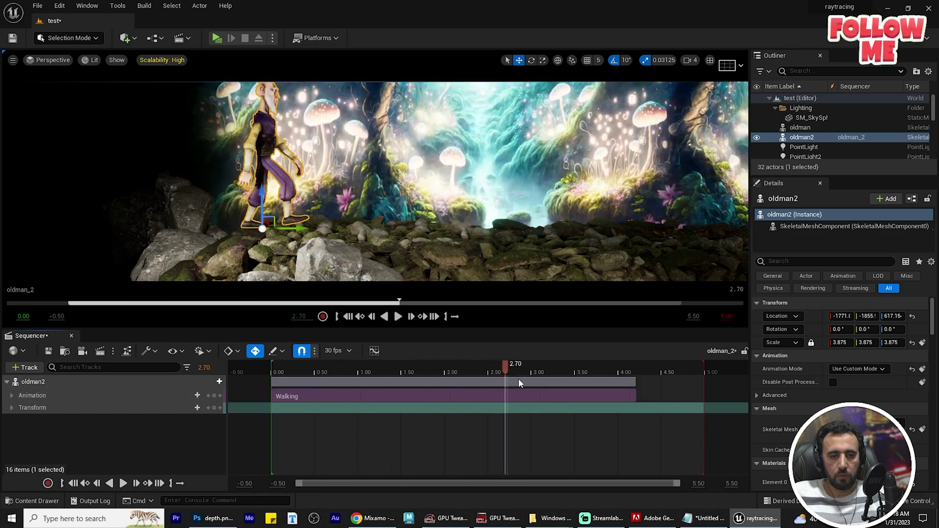
{"action": "left_click", "coordinate": [342, 351]}
{"action": "mouse_move", "coordinate": [379, 314]}
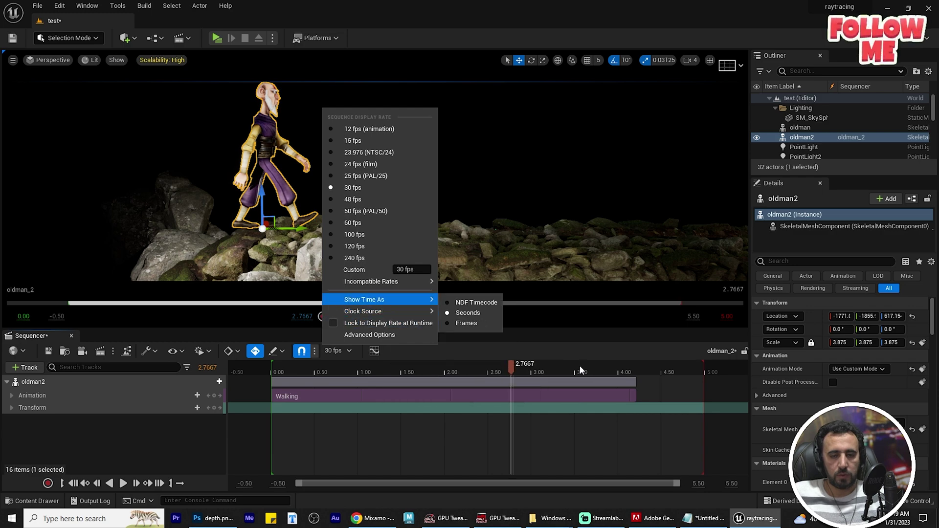
{"action": "left_click", "coordinate": [557, 370]}
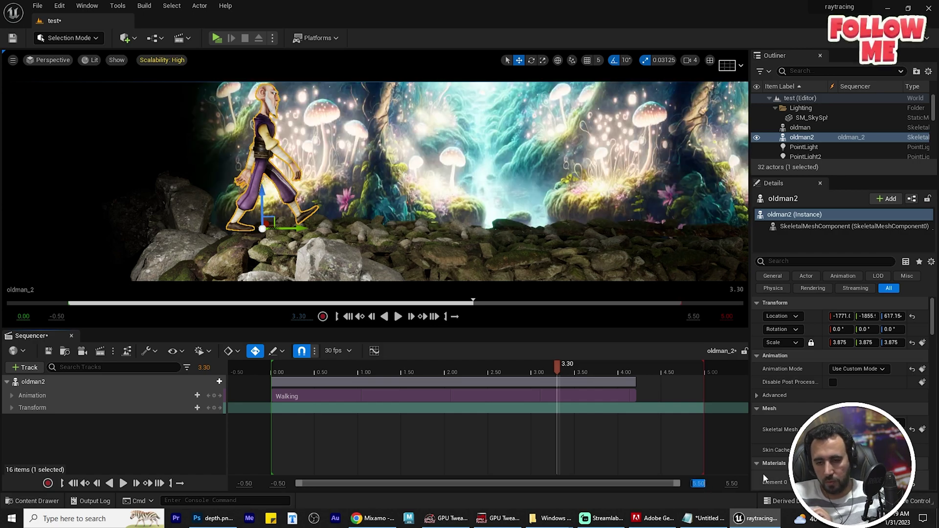
Extend the timeline view to 10 seconds and stretch the Walking clip and the playback end to about 9.6 seconds.
{"action": "type", "text": "100"}
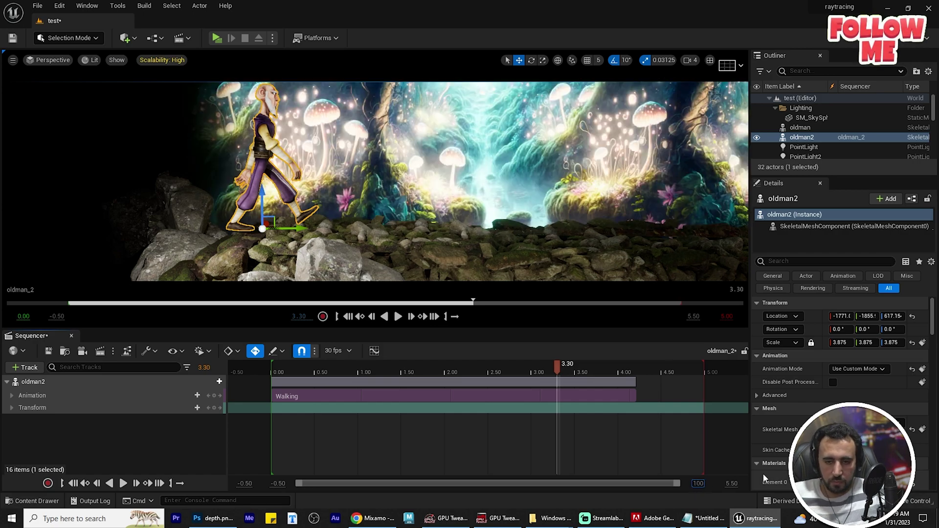
{"action": "key", "text": "Return"}
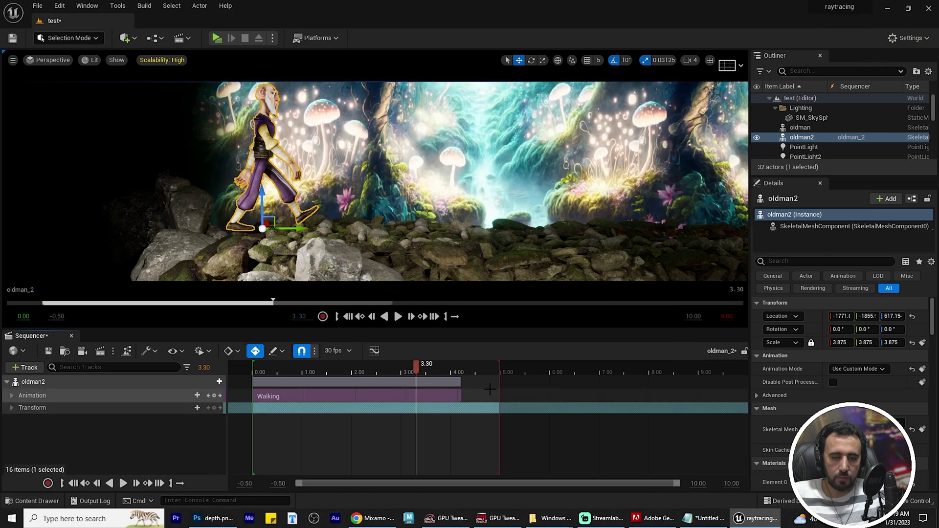
{"action": "left_click_drag", "start_coordinate": [461, 382], "coordinate": [729, 384]}
{"action": "mouse_move", "coordinate": [519, 374]}
{"action": "left_mouse_down"}
{"action": "mouse_move", "coordinate": [328, 377]}
{"action": "mouse_move", "coordinate": [729, 371]}
{"action": "left_mouse_up"}
{"action": "left_click", "coordinate": [266, 373]}
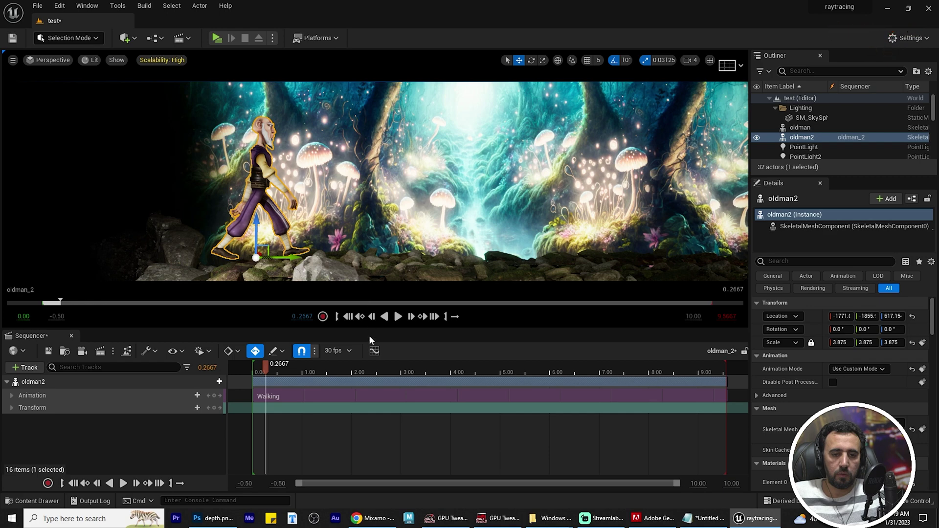
Frame the old man and the forest in the view and create a cine camera as the sequence's current camera cut.
{"action": "left_click_drag", "start_coordinate": [369, 329], "coordinate": [369, 398]}
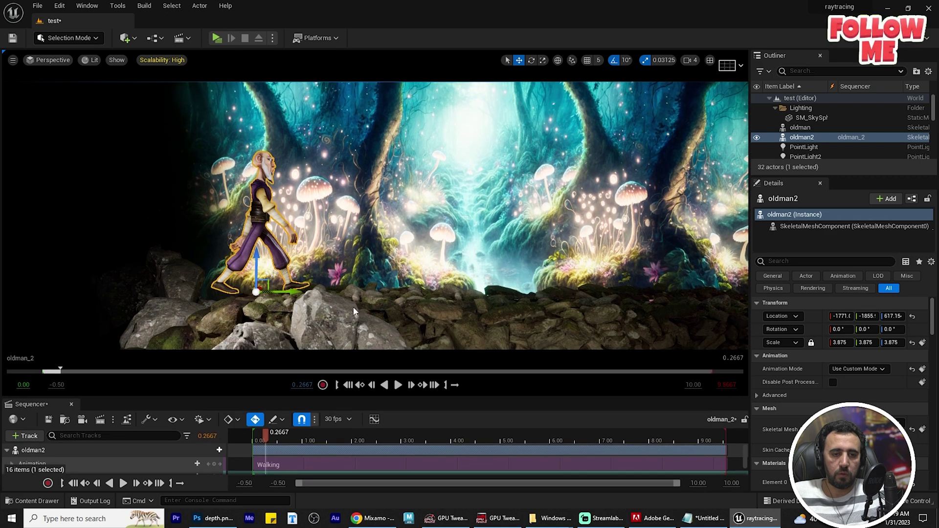
{"action": "right_click_drag", "start_coordinate": [374, 215], "coordinate": [406, 215]}
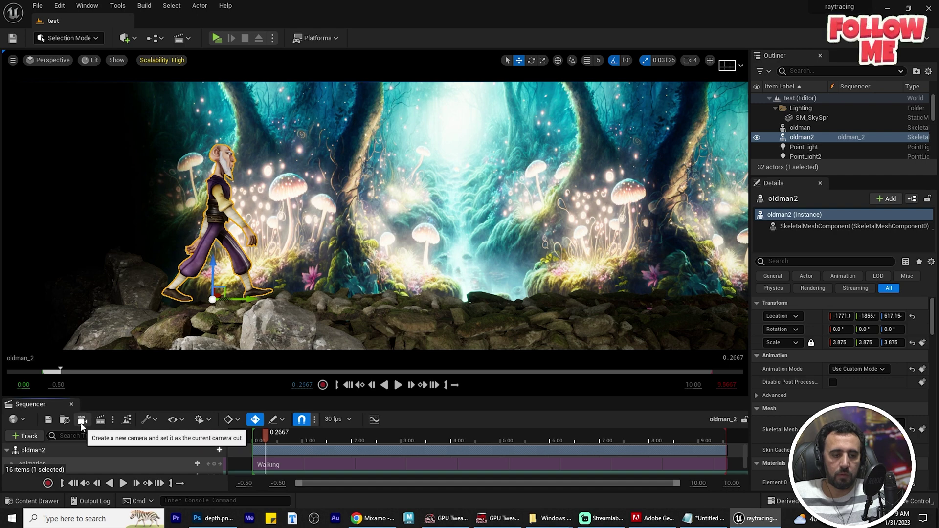
{"action": "left_click", "coordinate": [82, 423]}
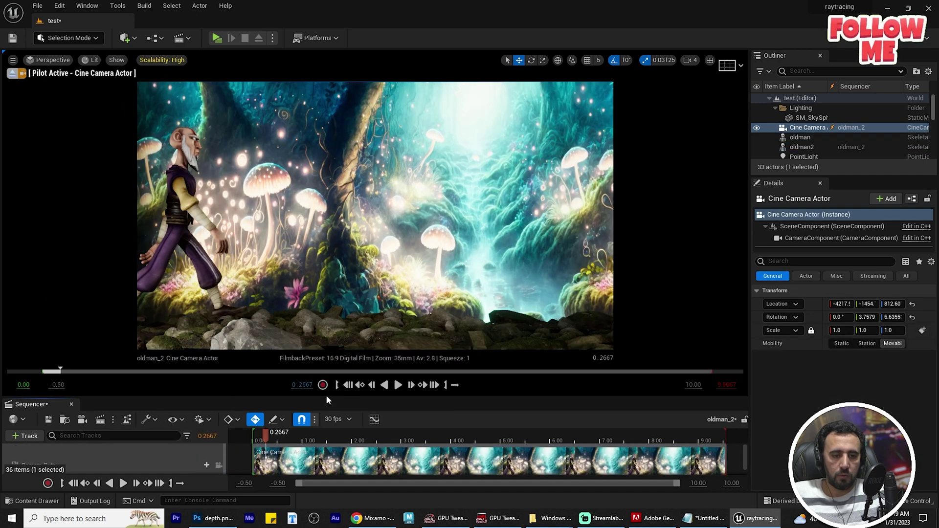
{"action": "left_click_drag", "start_coordinate": [326, 396], "coordinate": [320, 357]}
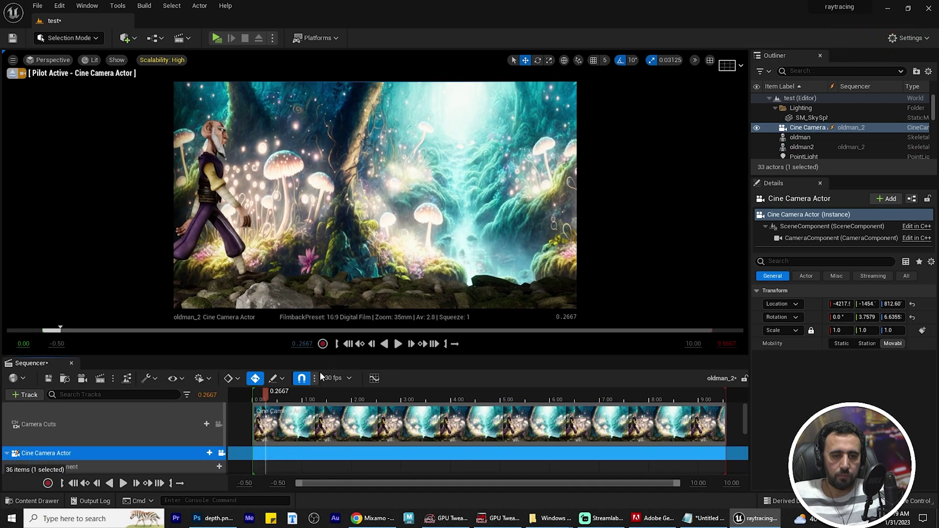
Reframe the cine camera at 0.0333 seconds to show oldman2 beside the large boulders at the start of the wall.
{"action": "left_click_drag", "start_coordinate": [281, 399], "coordinate": [254, 396]}
{"action": "middle_click_drag", "start_coordinate": [313, 226], "coordinate": [264, 244]}
{"action": "scroll", "coordinate": [316, 226], "scroll_direction": "down", "scroll_amount": 3}
{"action": "scroll", "coordinate": [315, 226], "scroll_direction": "down", "scroll_amount": 5}
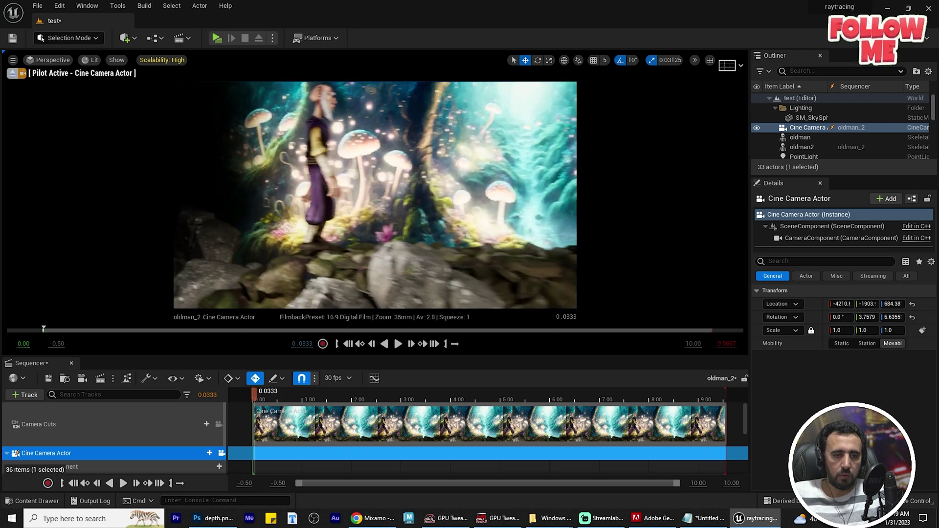
Key oldman2's transform at 0.0333 seconds as the start of the walk.
{"action": "scroll", "coordinate": [29, 438], "scroll_direction": "down", "scroll_amount": 3}
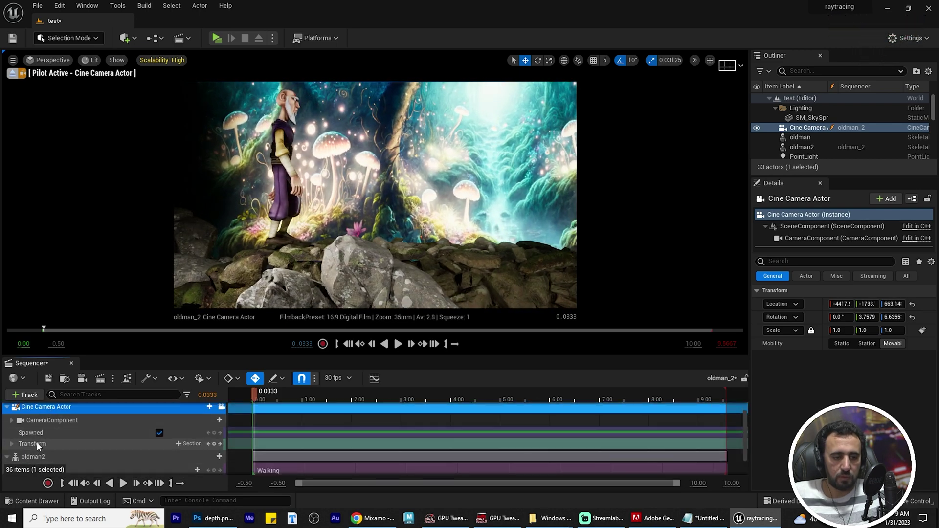
{"action": "left_click", "coordinate": [59, 457]}
{"action": "scroll", "coordinate": [146, 438], "scroll_direction": "down", "scroll_amount": 1}
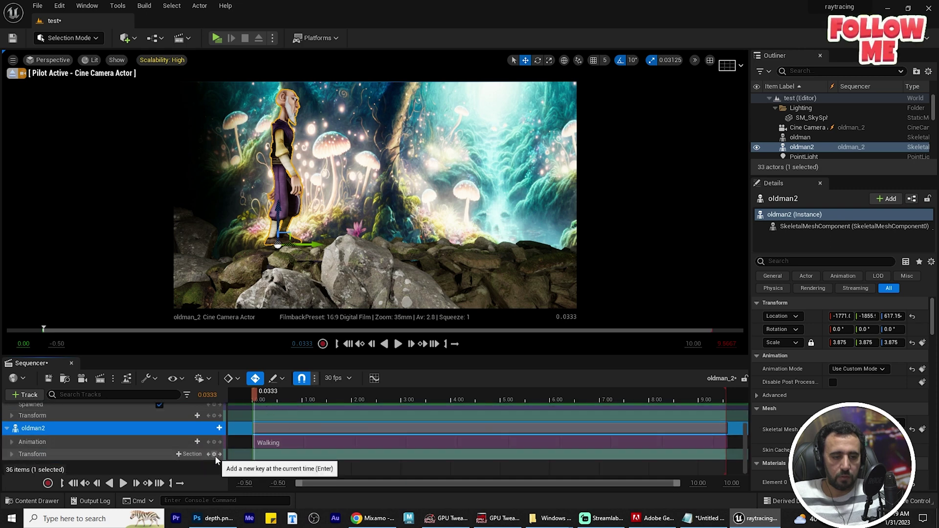
Try to add another Walking animation to oldman2 at the 10-second mark.
{"action": "left_click_drag", "start_coordinate": [254, 395], "coordinate": [764, 408]}
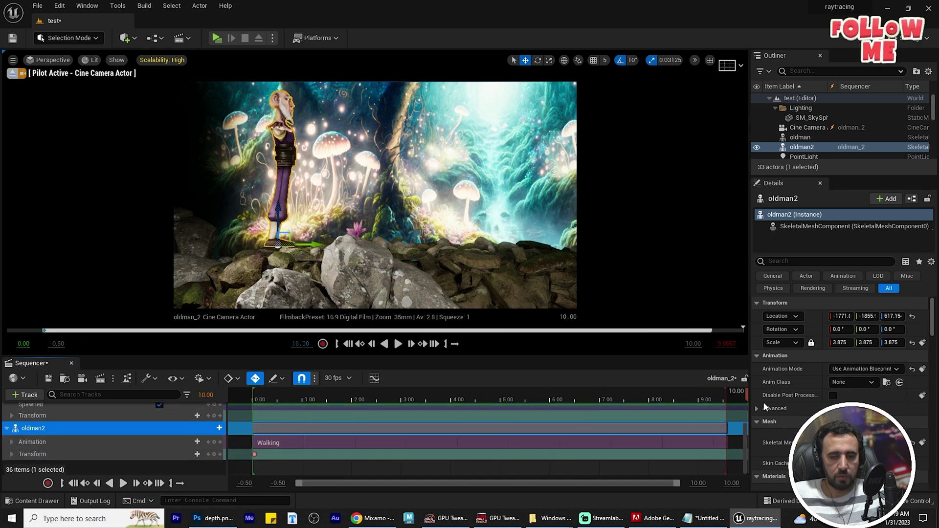
{"action": "mouse_move", "coordinate": [652, 318]}
{"action": "right_mouse_down"}
{"action": "mouse_move", "coordinate": [675, 316]}
{"action": "mouse_move", "coordinate": [663, 313]}
{"action": "right_mouse_up"}
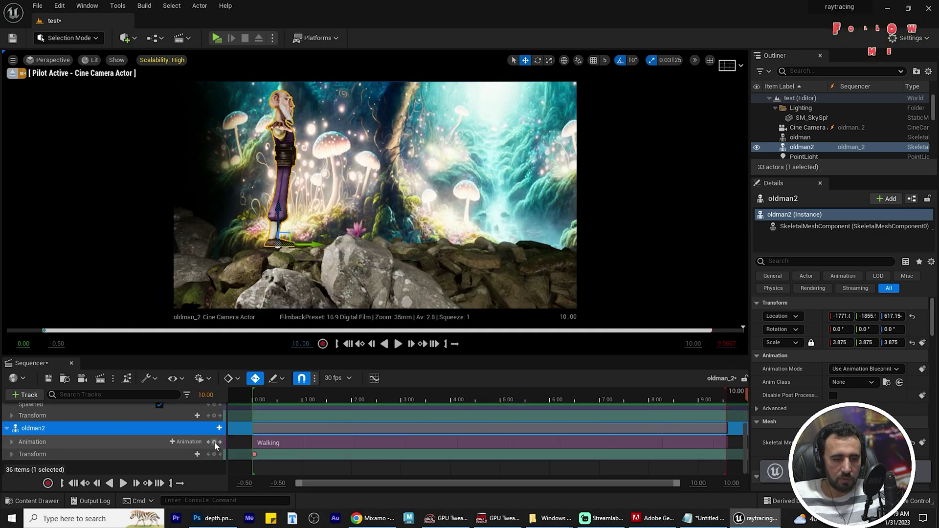
{"action": "left_click", "coordinate": [188, 442]}
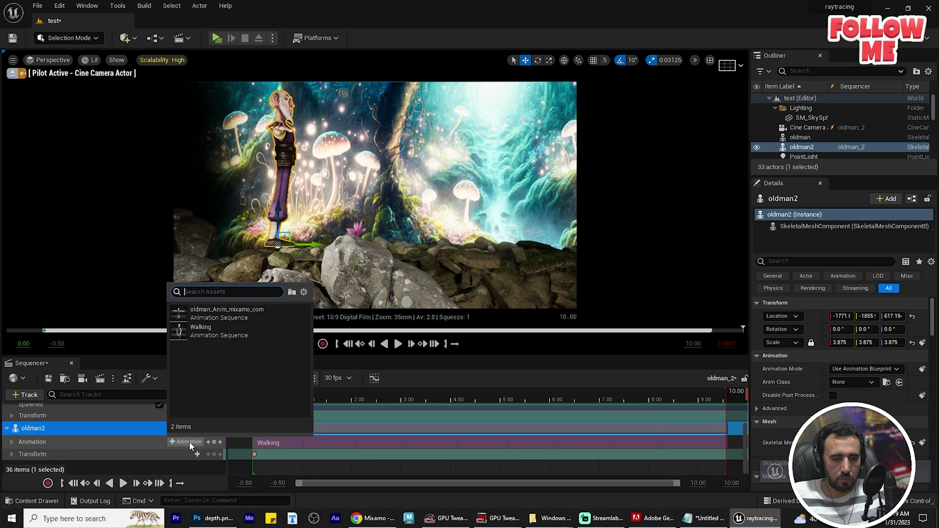
{"action": "left_click", "coordinate": [216, 336]}
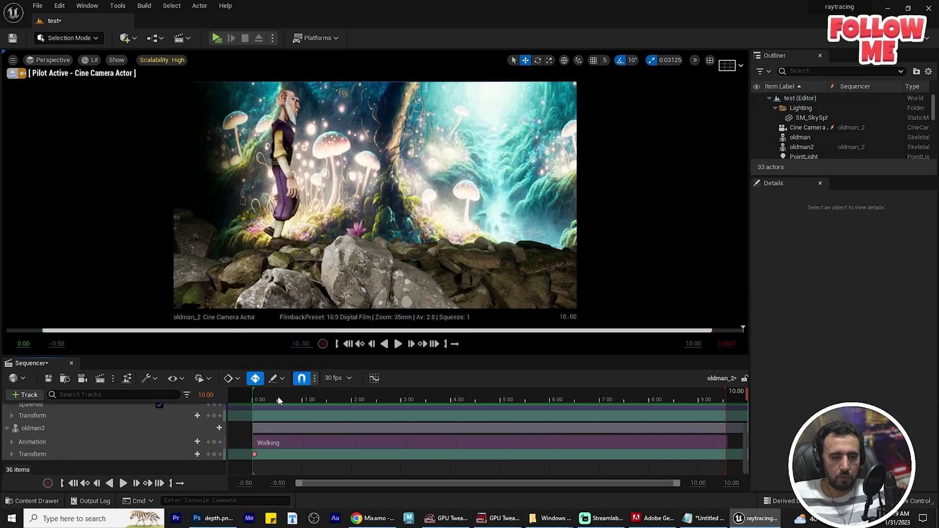
Add a transform key for oldman2 at 9.5895 seconds.
{"action": "left_click_drag", "start_coordinate": [259, 401], "coordinate": [726, 412]}
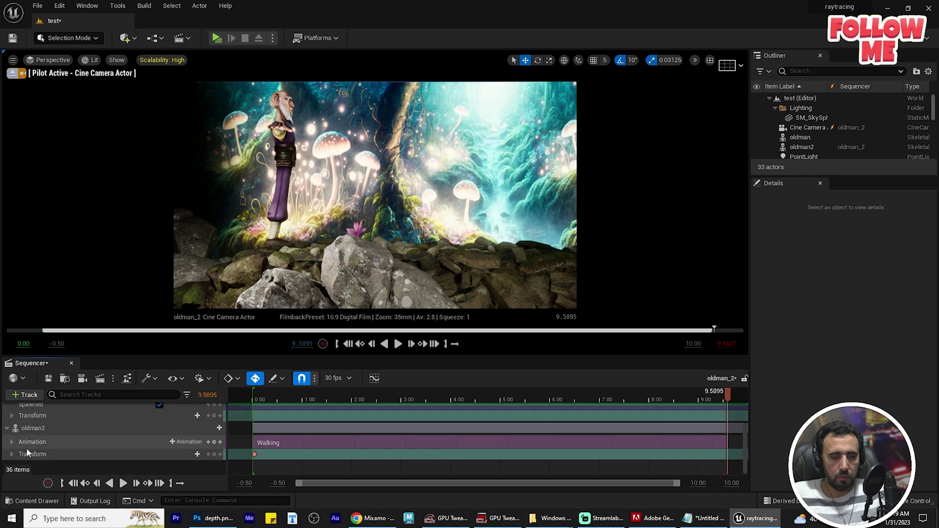
{"action": "left_click", "coordinate": [48, 453]}
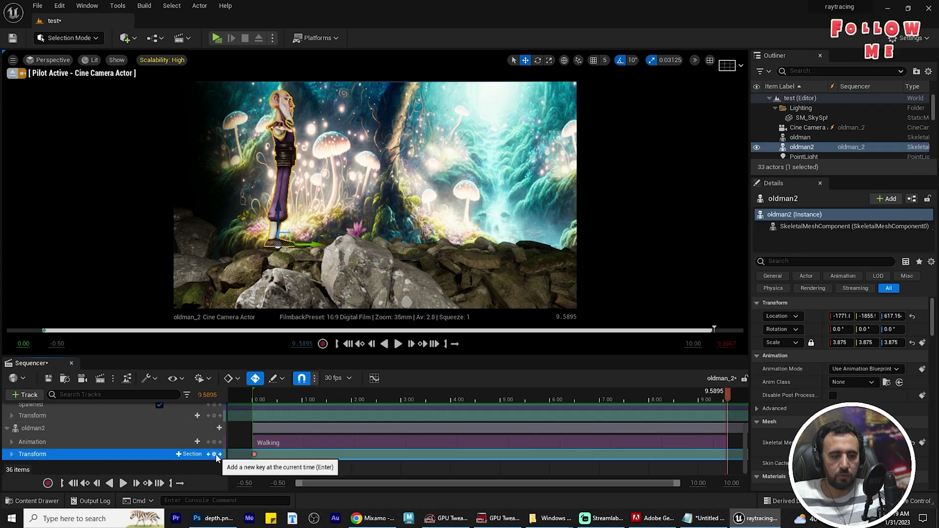
{"action": "left_click", "coordinate": [216, 455]}
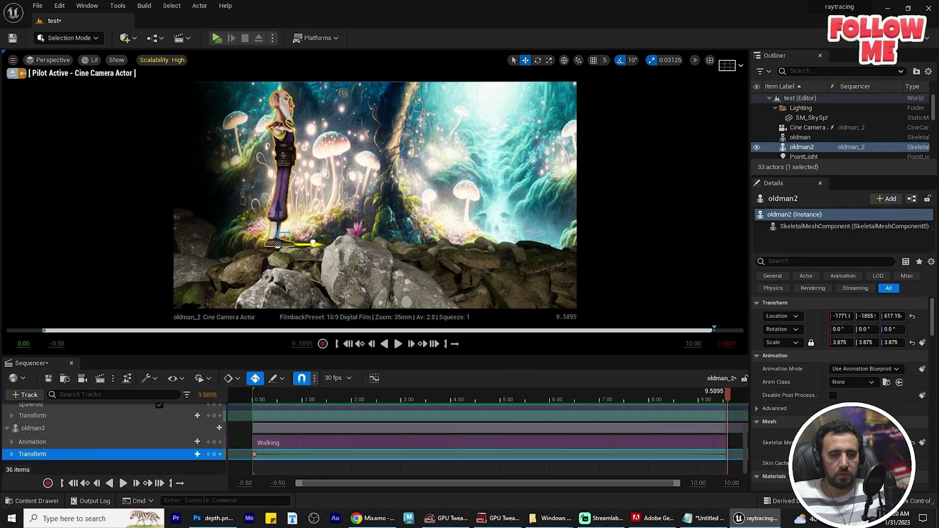
Move oldman2 to the far end of the stone wall, about X -2302, Y 877, and lower its feet onto the rocks.
{"action": "left_click_drag", "start_coordinate": [312, 242], "coordinate": [509, 243]}
{"action": "right_click_drag", "start_coordinate": [510, 244], "coordinate": [441, 244]}
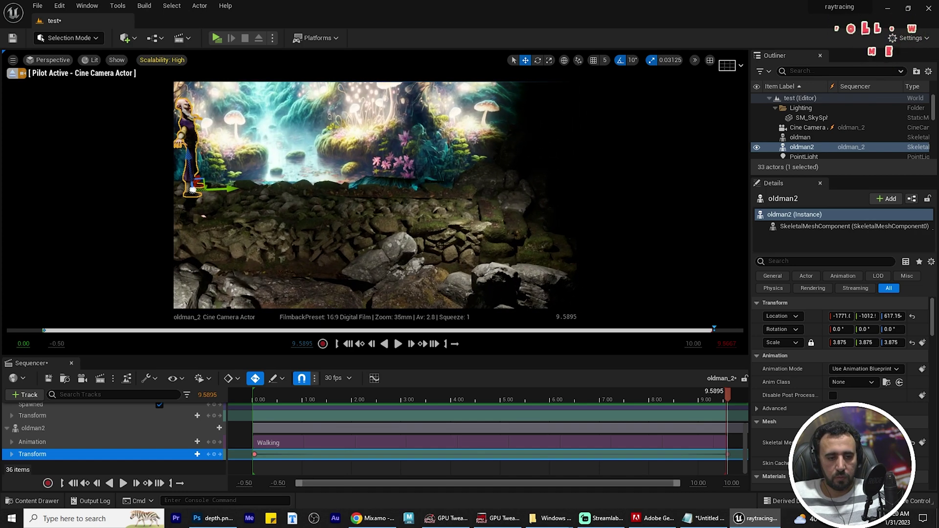
{"action": "left_click", "coordinate": [11, 442]}
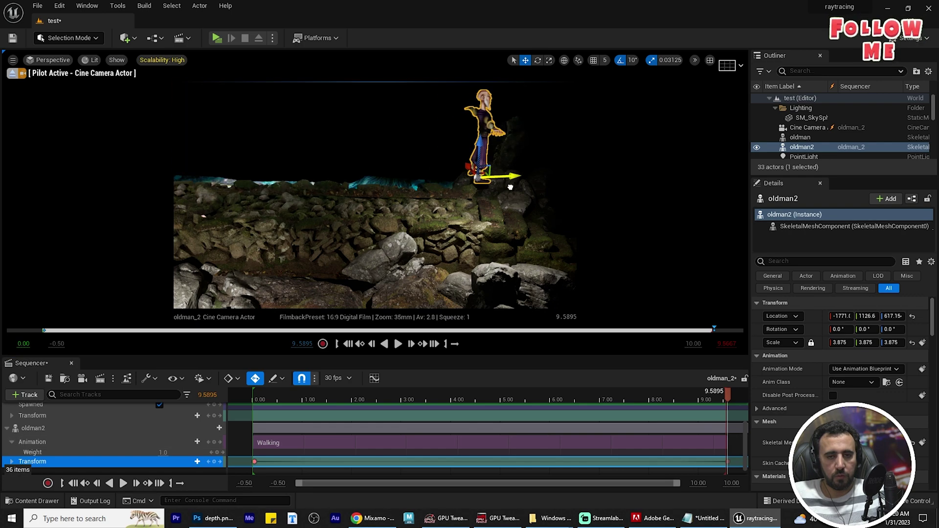
{"action": "left_click_drag", "start_coordinate": [510, 187], "coordinate": [517, 187]}
{"action": "right_click_drag", "start_coordinate": [516, 187], "coordinate": [519, 211]}
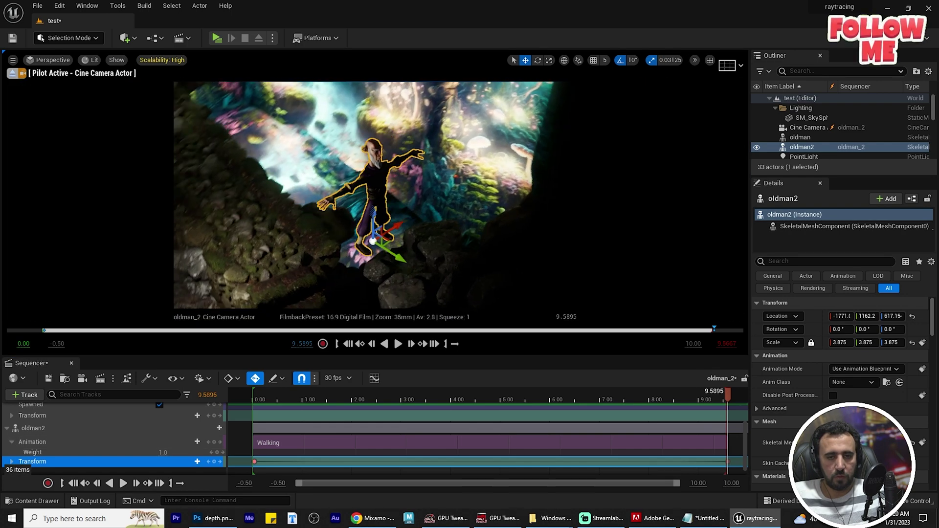
{"action": "left_click_drag", "start_coordinate": [373, 241], "coordinate": [287, 266]}
{"action": "right_click_drag", "start_coordinate": [409, 272], "coordinate": [408, 271]}
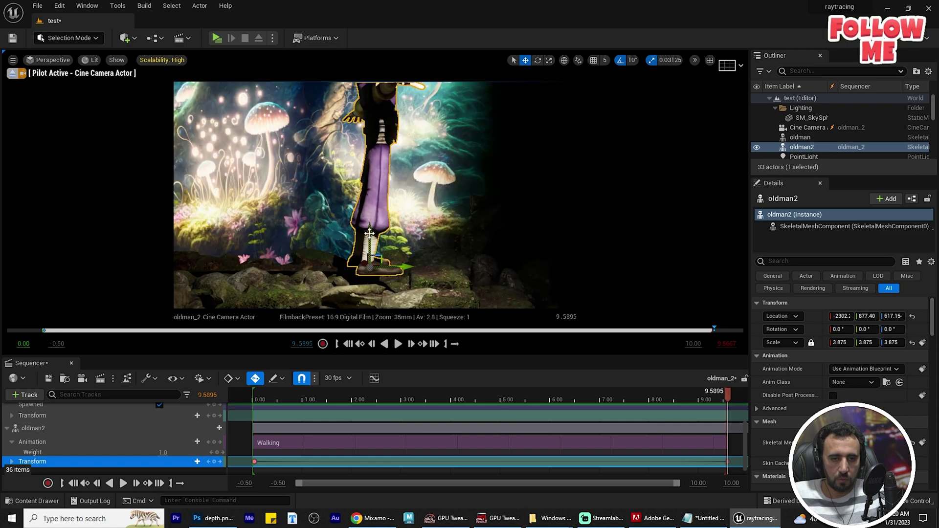
{"action": "left_click_drag", "start_coordinate": [369, 233], "coordinate": [373, 235]}
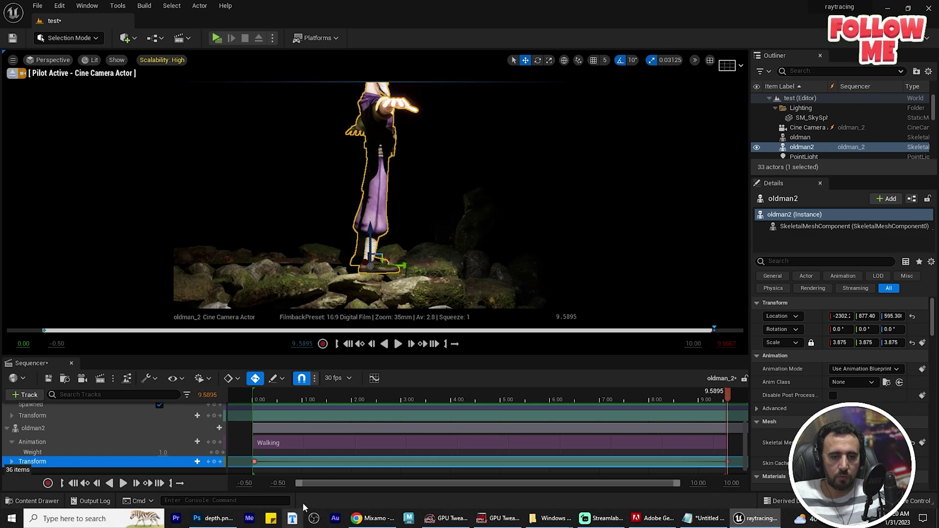
Scrub through the sequence and play it from the start to check the old man's walk in the camera view.
{"action": "left_click", "coordinate": [287, 395]}
{"action": "key", "text": "Right"}
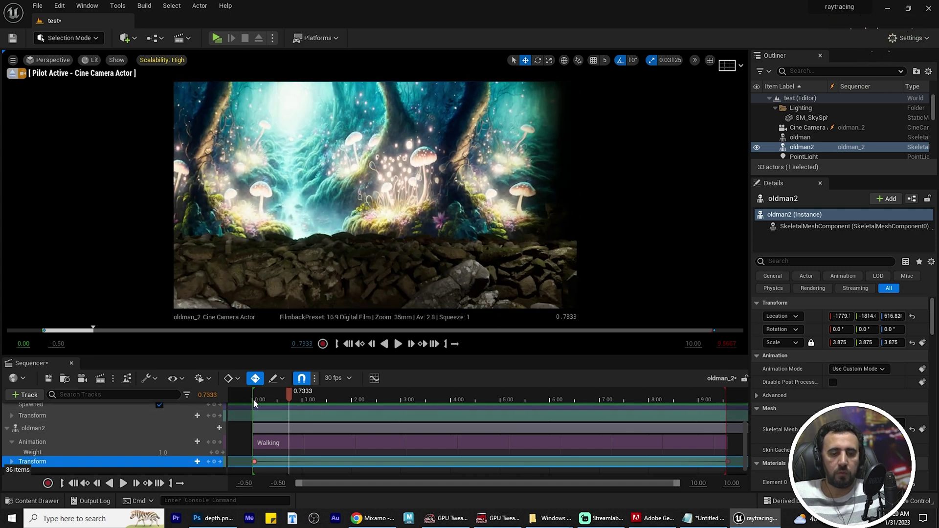
{"action": "left_click_drag", "start_coordinate": [286, 400], "coordinate": [397, 400]}
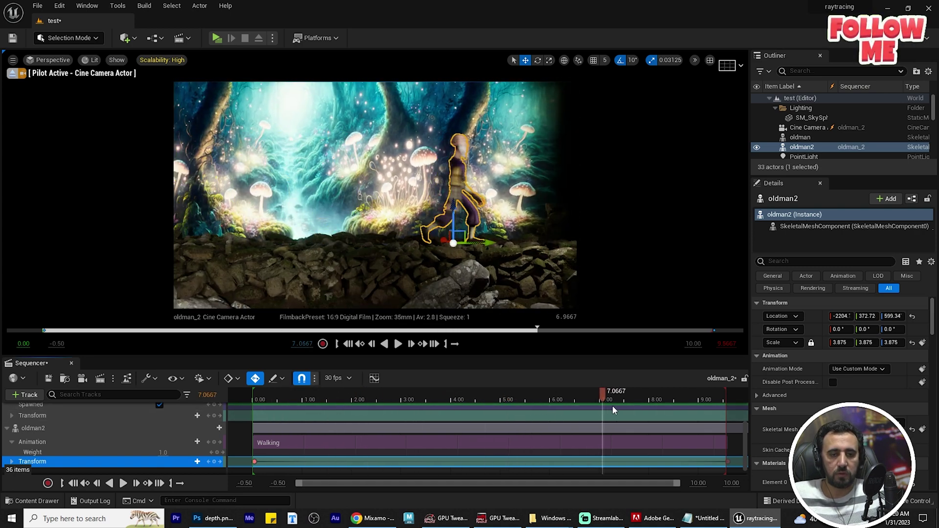
{"action": "left_click", "coordinate": [260, 400]}
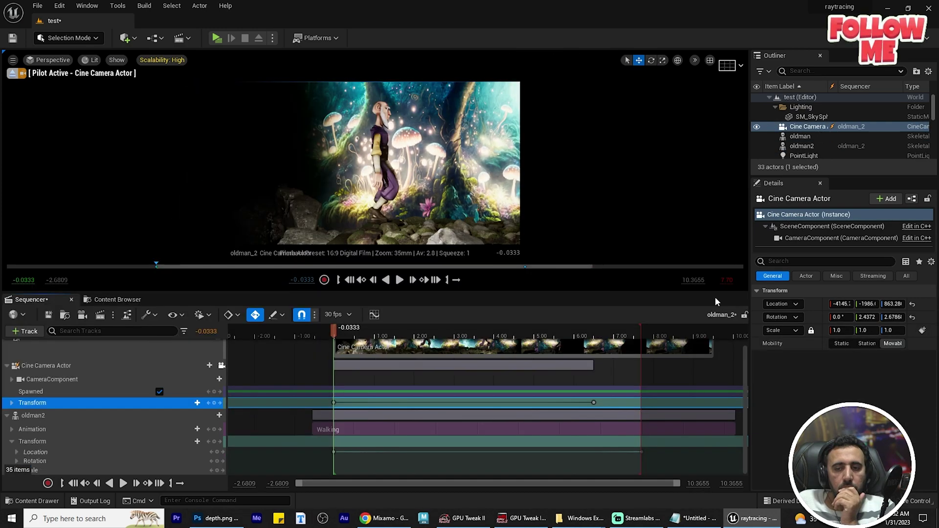
{"action": "left_click", "coordinate": [398, 280]}
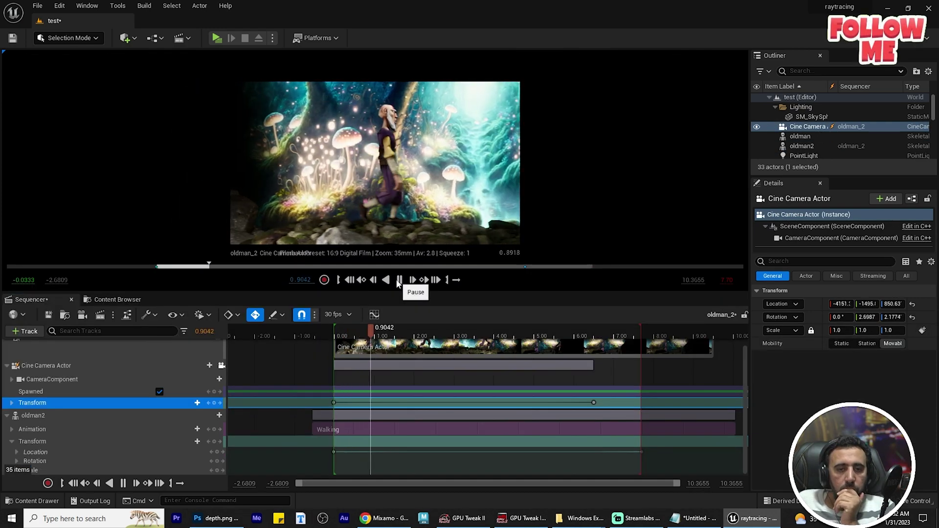